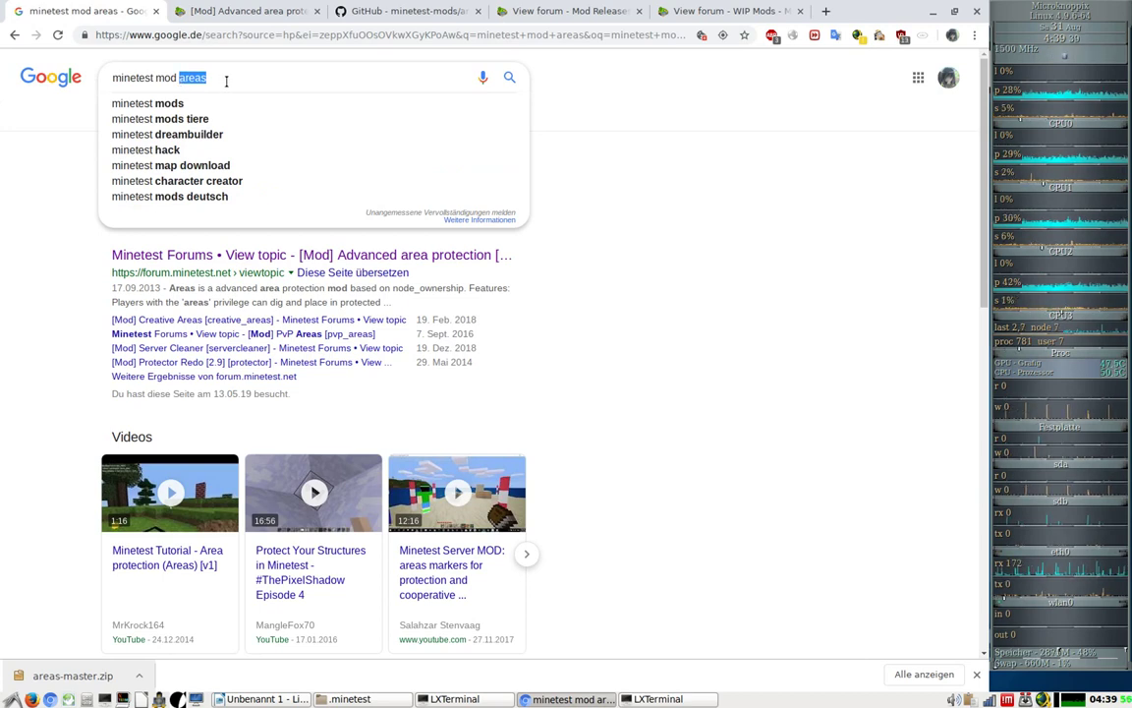
Search the web for "minetest mod ethereal" and open the Minetest Forums topic on Ethereal NG
{"action": "type", "text": "ethrea"}
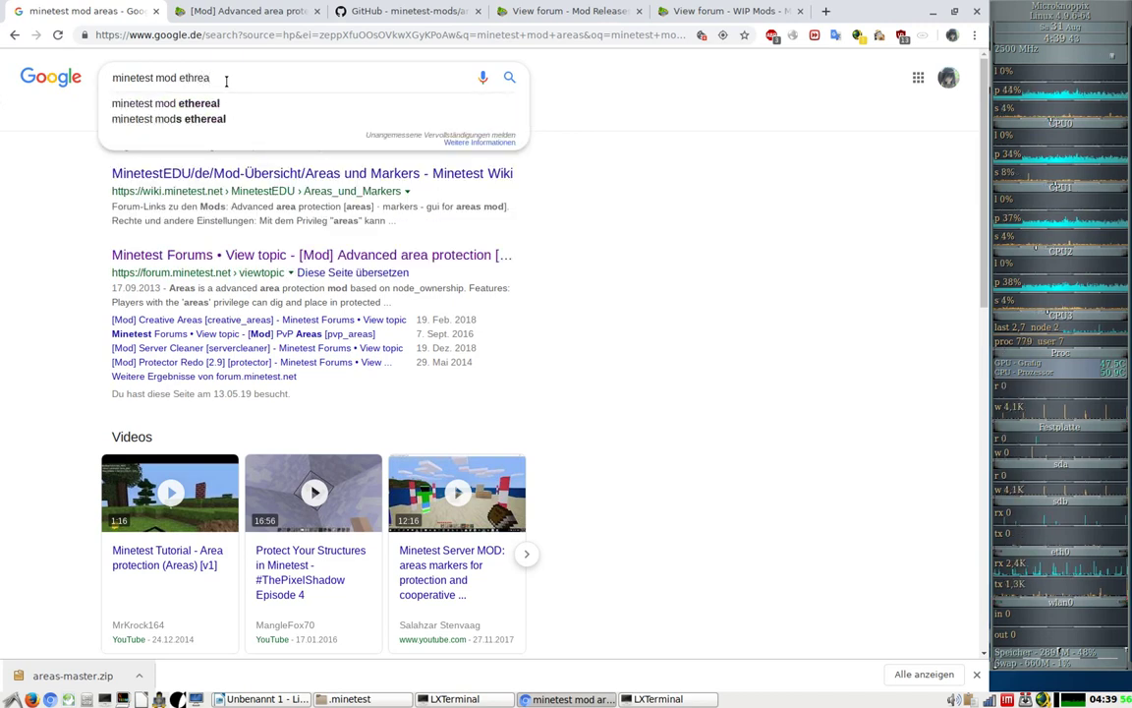
{"action": "key", "text": "Down"}
{"action": "key", "text": "Return"}
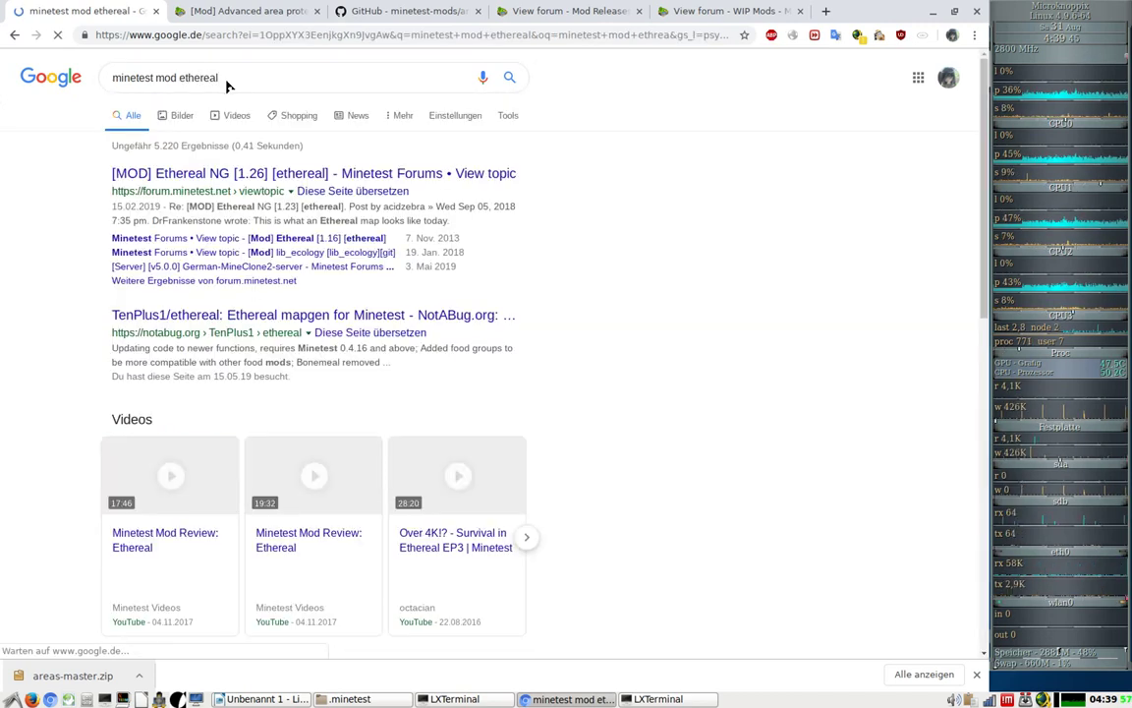
{"action": "left_click_drag", "start_coordinate": [186, 75], "coordinate": [182, 73]}
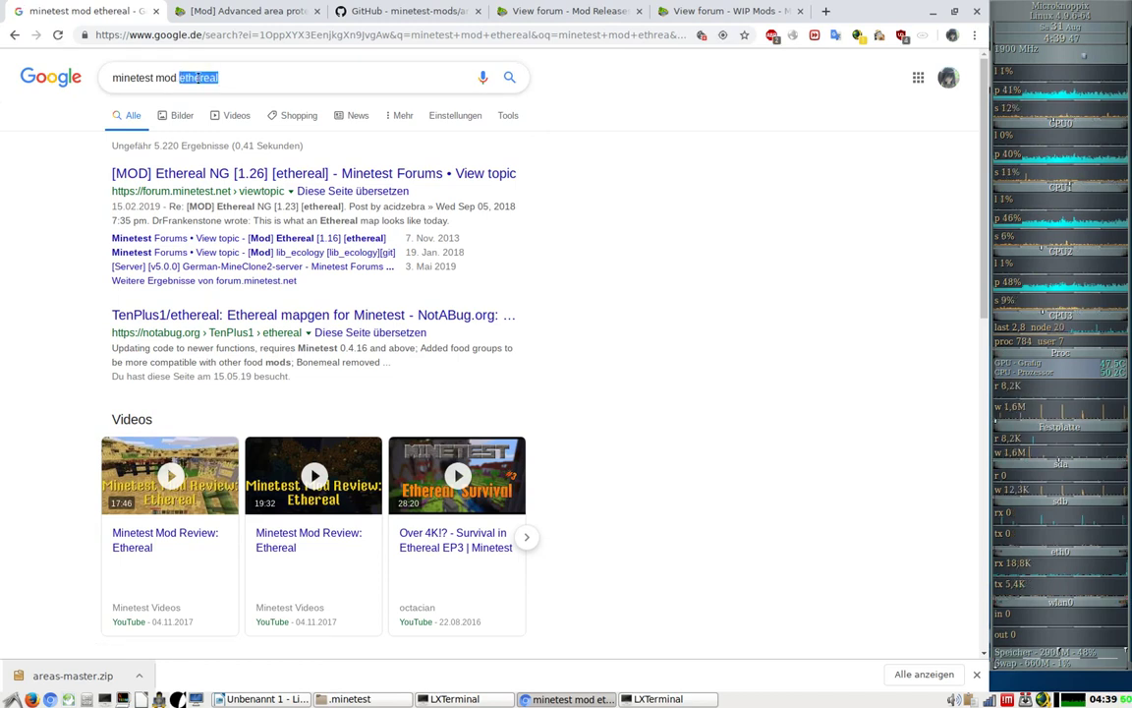
{"action": "left_click", "coordinate": [225, 79]}
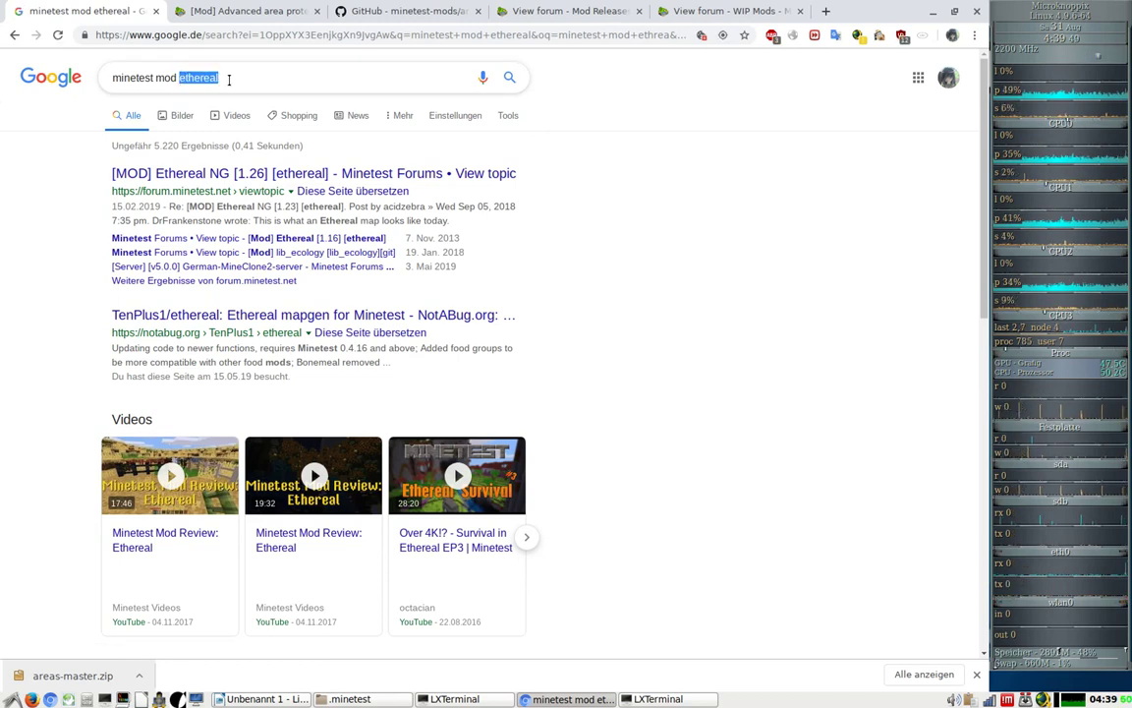
{"action": "left_click", "coordinate": [159, 178]}
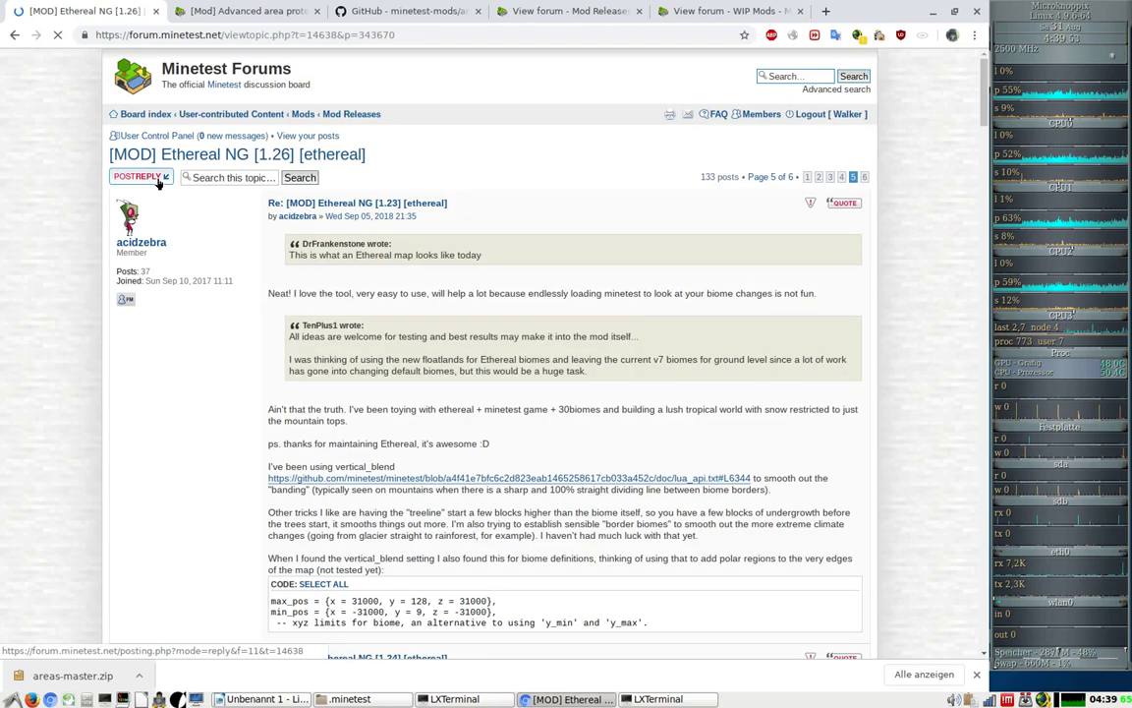
Skim the opened Ethereal NG posts and go to page 1 of the forum topic
{"action": "scroll", "coordinate": [561, 366], "scroll_direction": "down", "scroll_amount": 10}
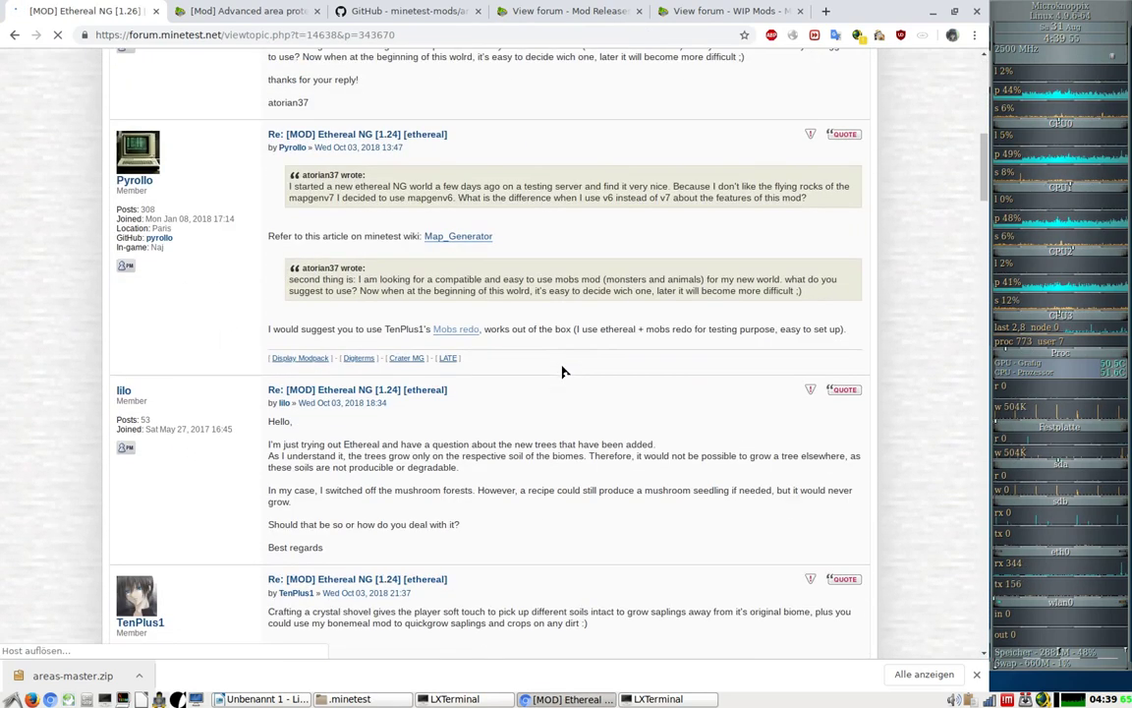
{"action": "scroll", "coordinate": [560, 366], "scroll_direction": "up", "scroll_amount": 10}
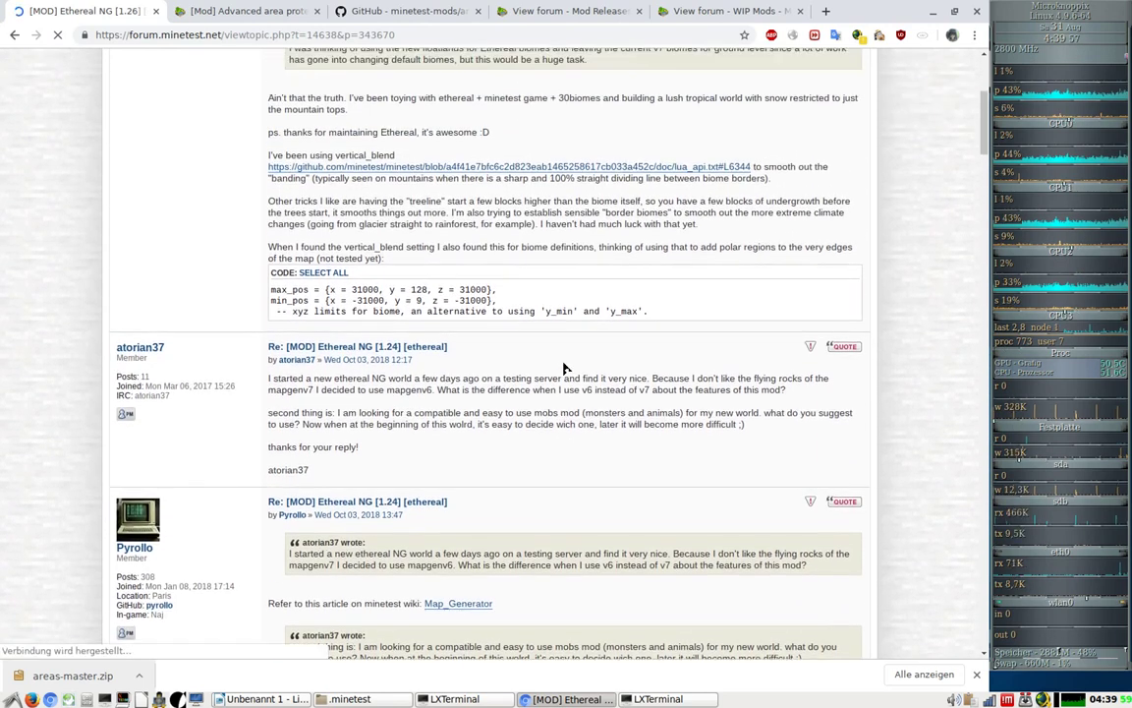
{"action": "scroll", "coordinate": [567, 369], "scroll_direction": "up", "scroll_amount": 1}
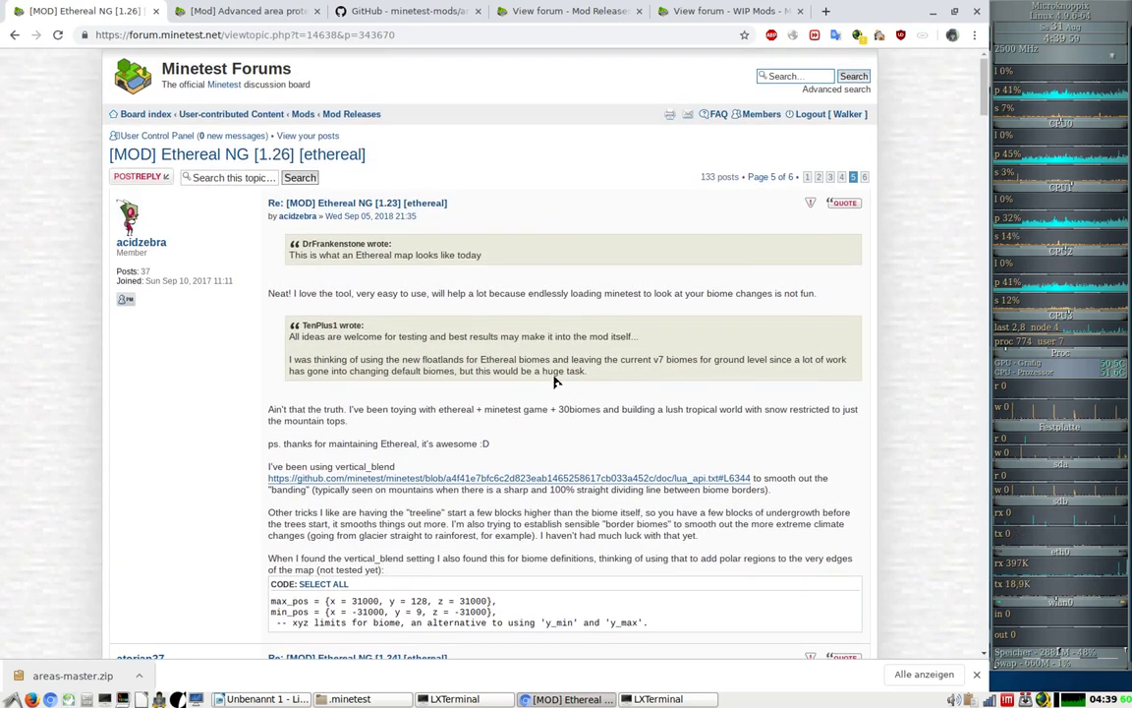
{"action": "scroll", "coordinate": [555, 389], "scroll_direction": "down", "scroll_amount": 1}
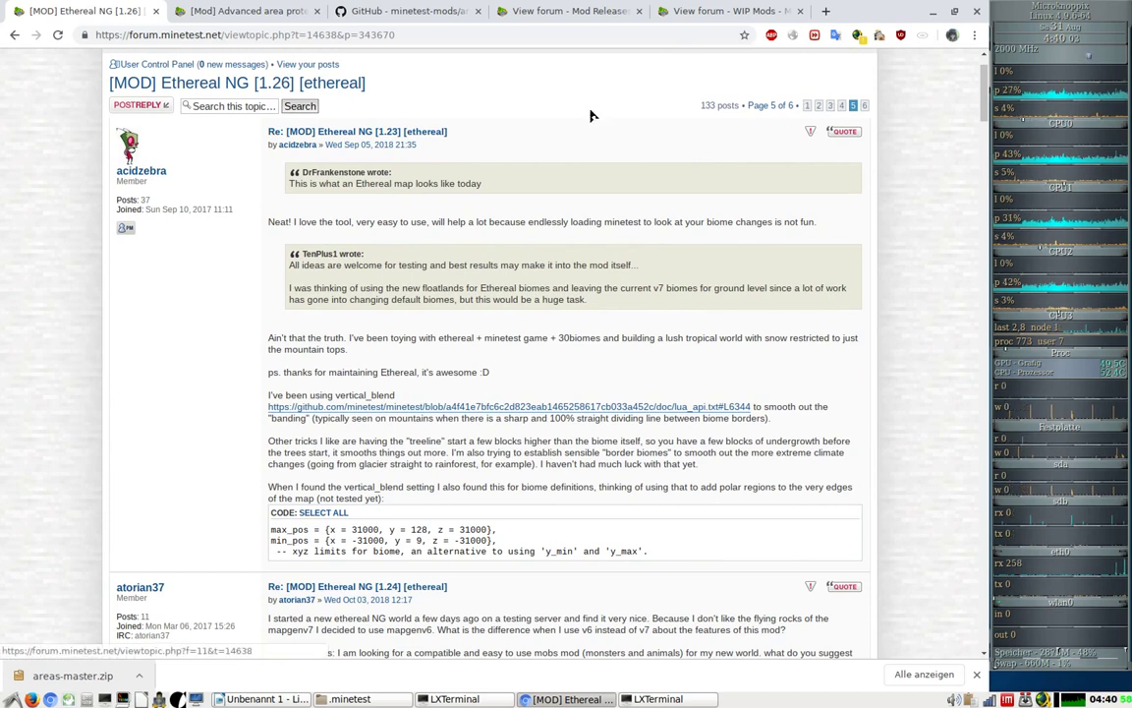
{"action": "left_click", "coordinate": [14, 34]}
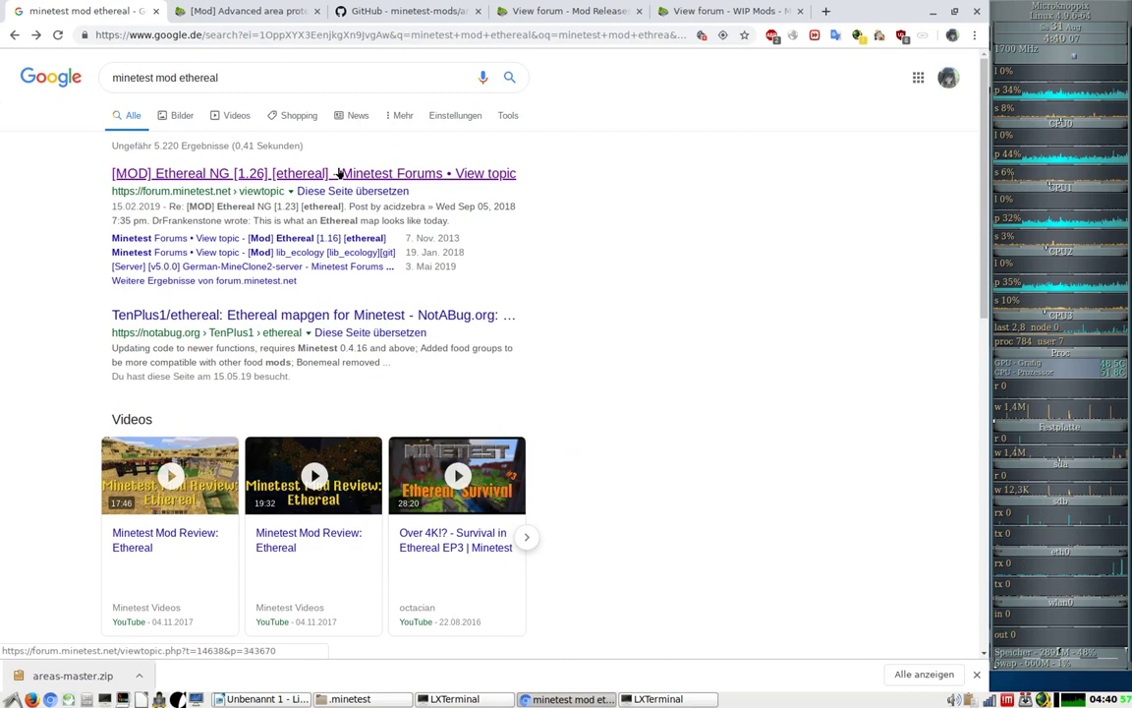
{"action": "left_click", "coordinate": [339, 173]}
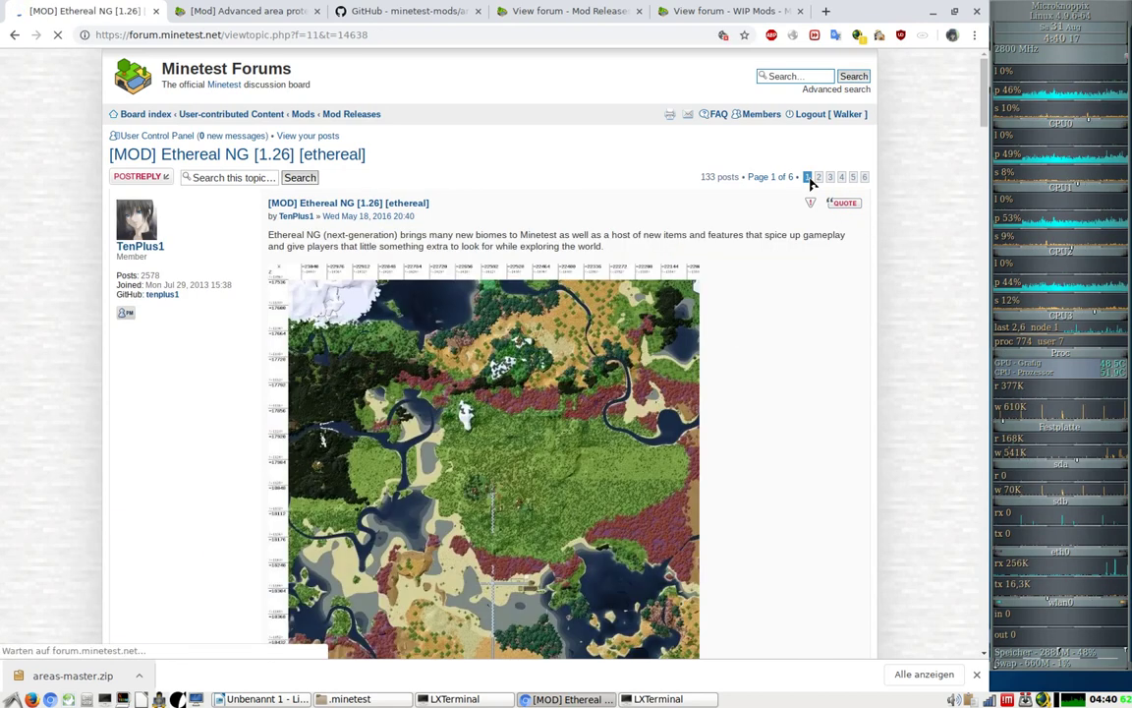
Download the Ethereal mod archive master.zip from the notabug.org link in the topic's first post
{"action": "scroll", "coordinate": [617, 257], "scroll_direction": "down", "scroll_amount": 3}
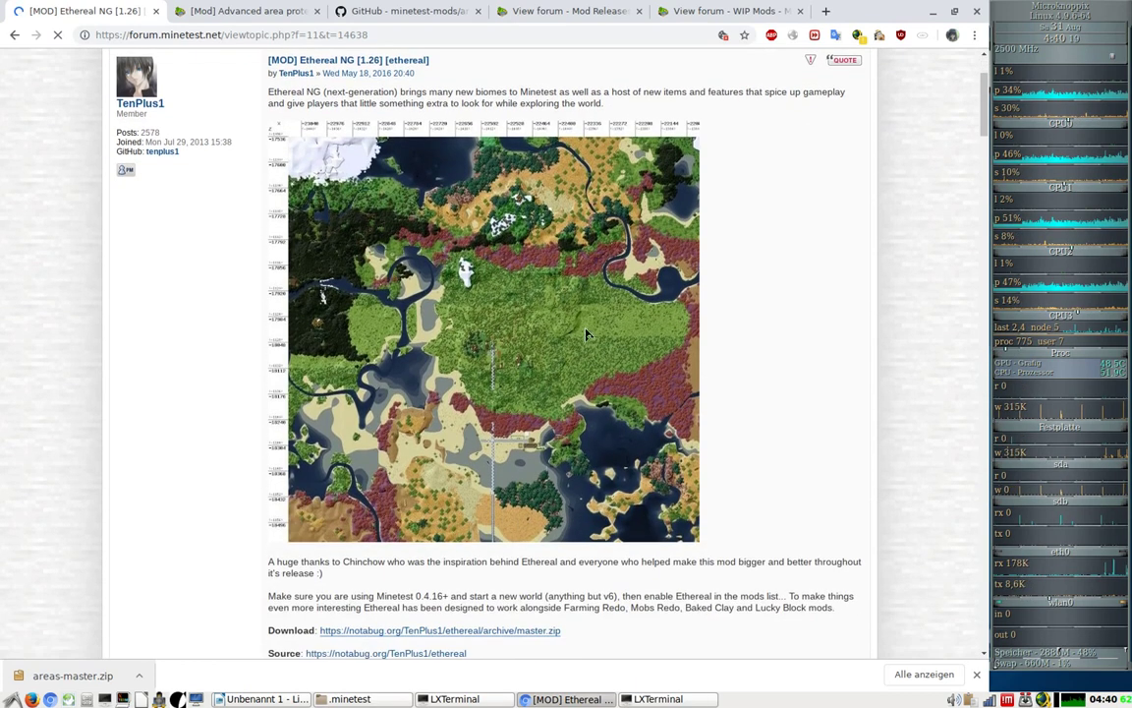
{"action": "scroll", "coordinate": [639, 401], "scroll_direction": "down", "scroll_amount": 5}
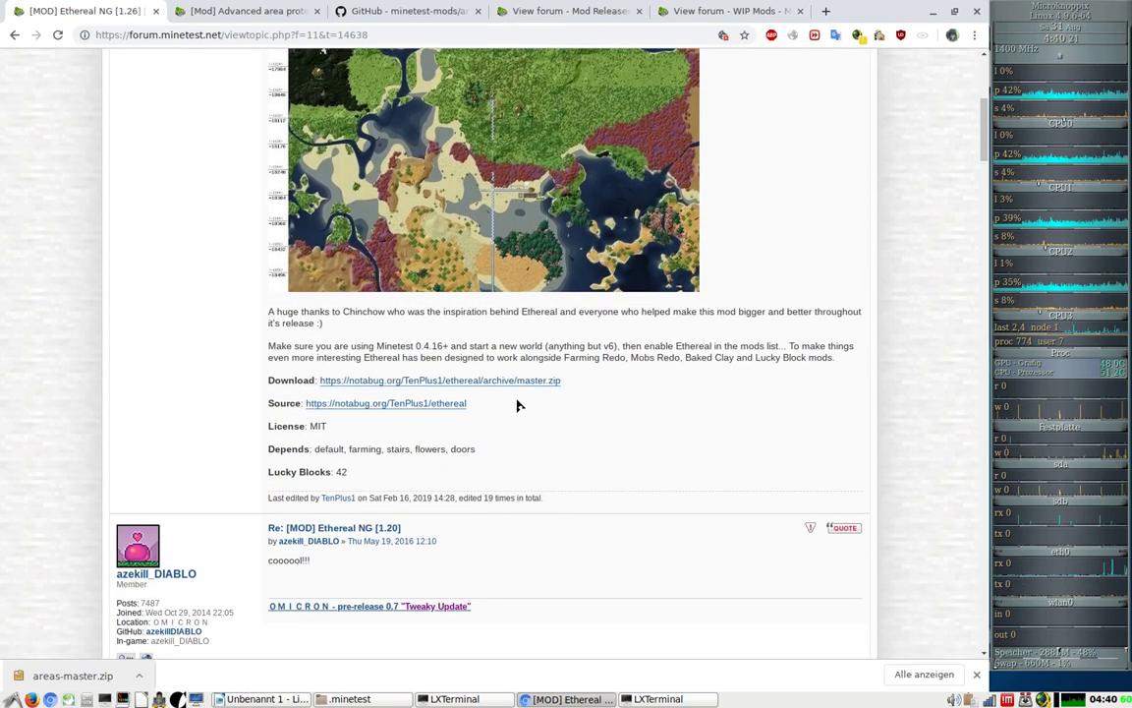
{"action": "left_click", "coordinate": [422, 382]}
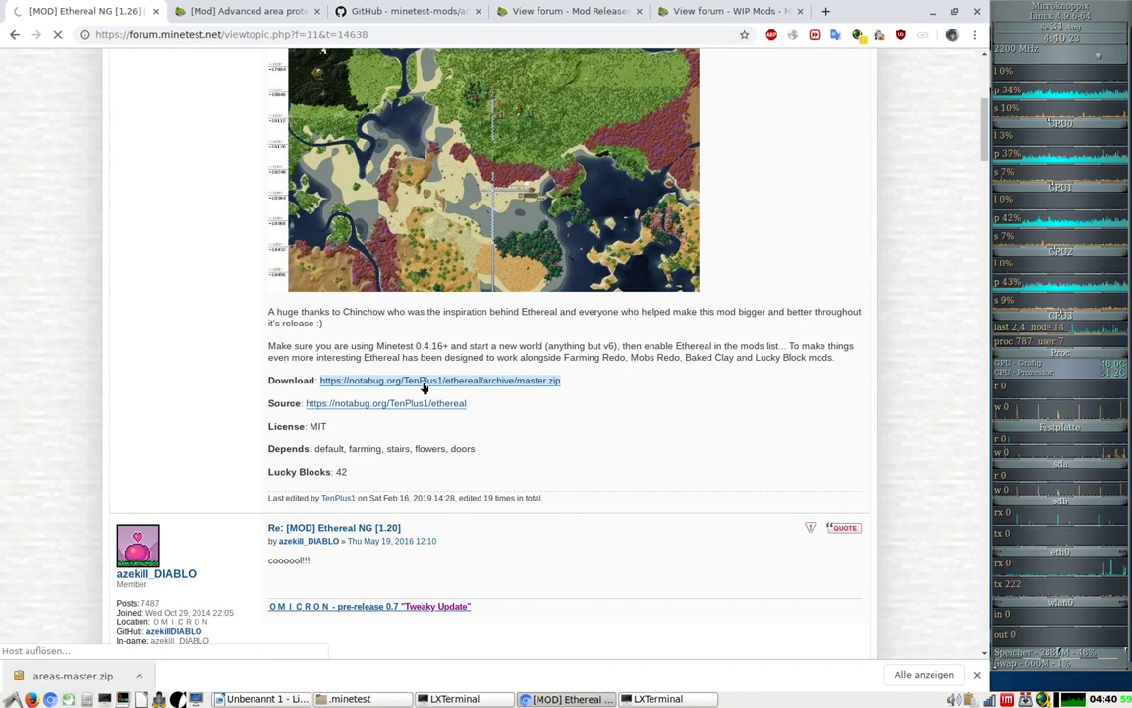
{"action": "left_click", "coordinate": [457, 403]}
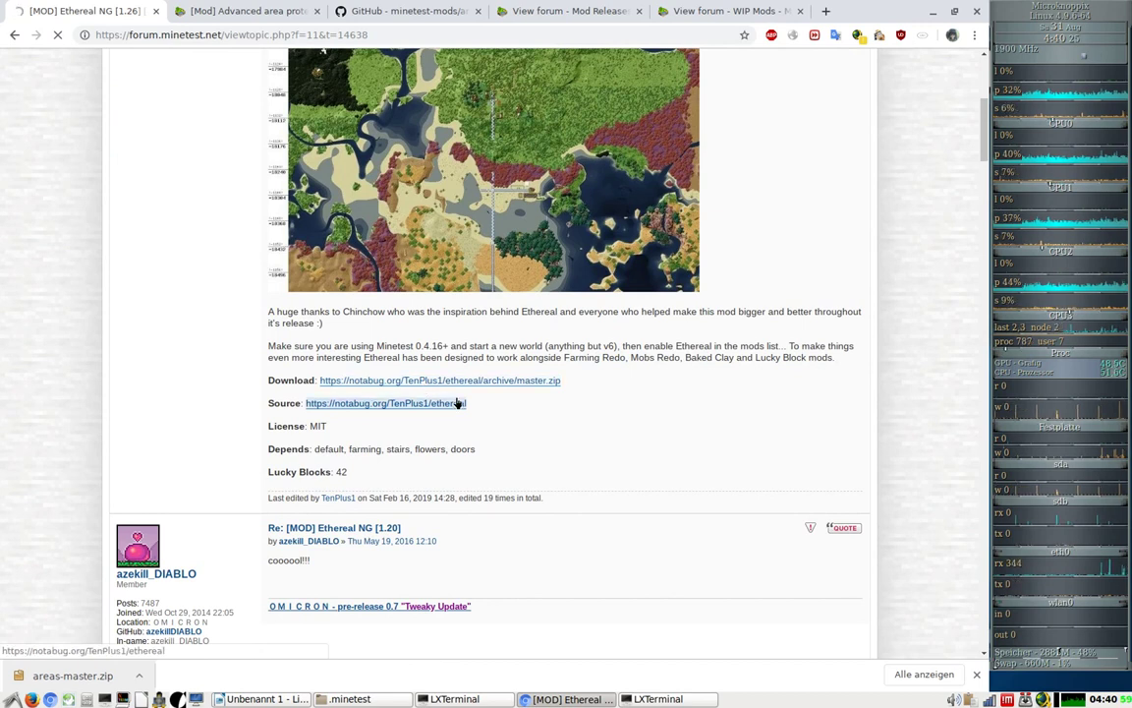
{"action": "left_click", "coordinate": [539, 519]}
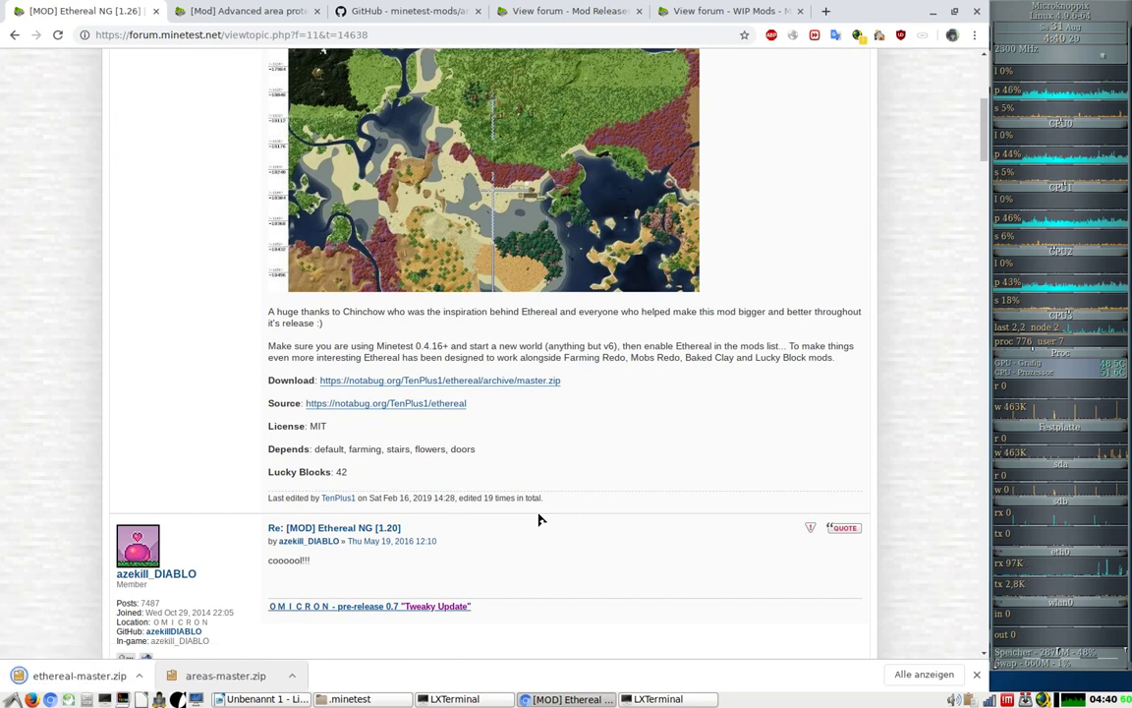
Switch to the file manager, open the .minetest mods folder and place the downloaded ethereal-master.zip in it
{"action": "left_click", "coordinate": [351, 699]}
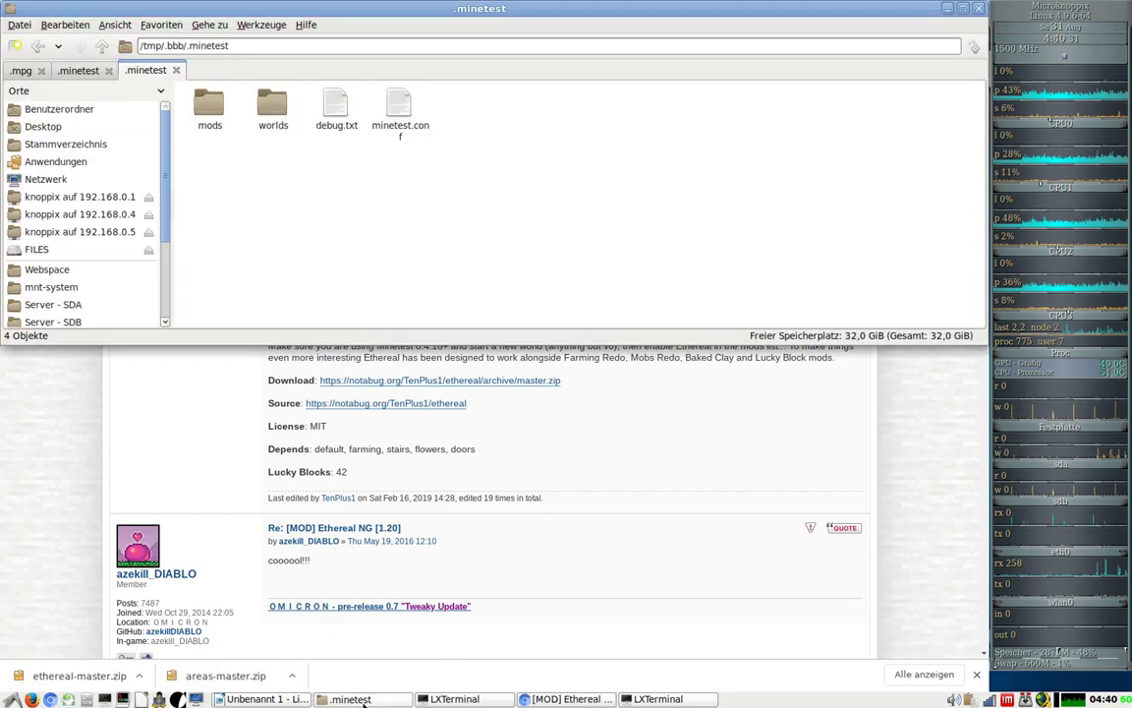
{"action": "double_click", "coordinate": [210, 111]}
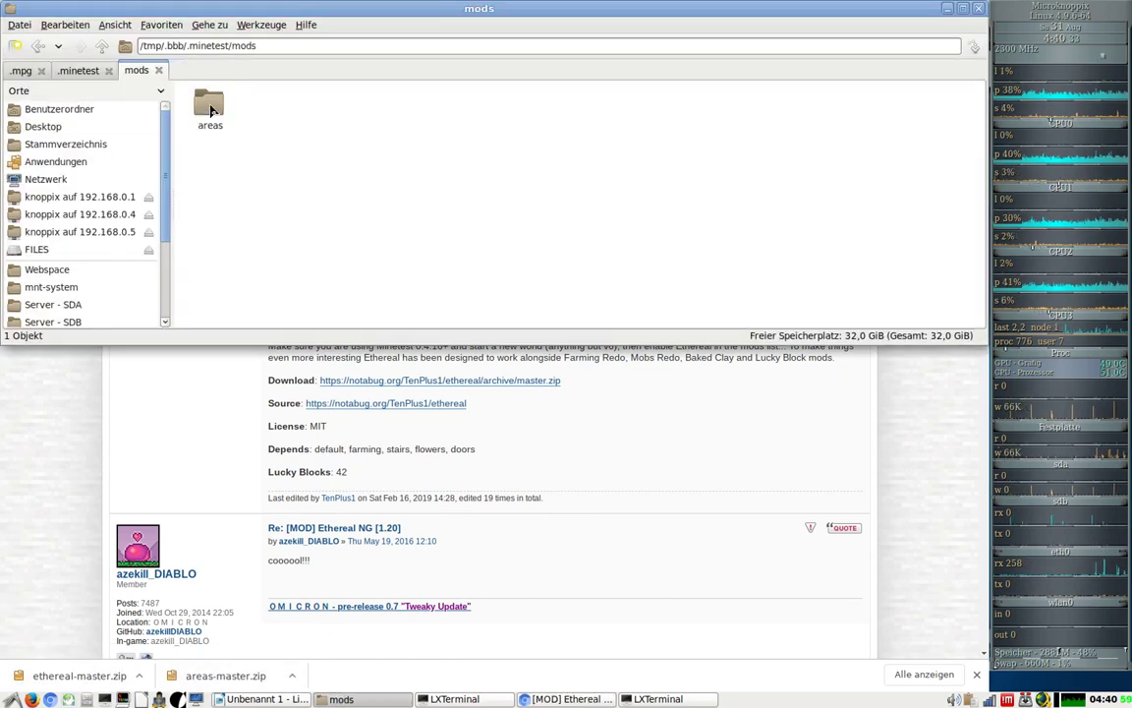
{"action": "left_click_drag", "start_coordinate": [94, 676], "coordinate": [372, 212]}
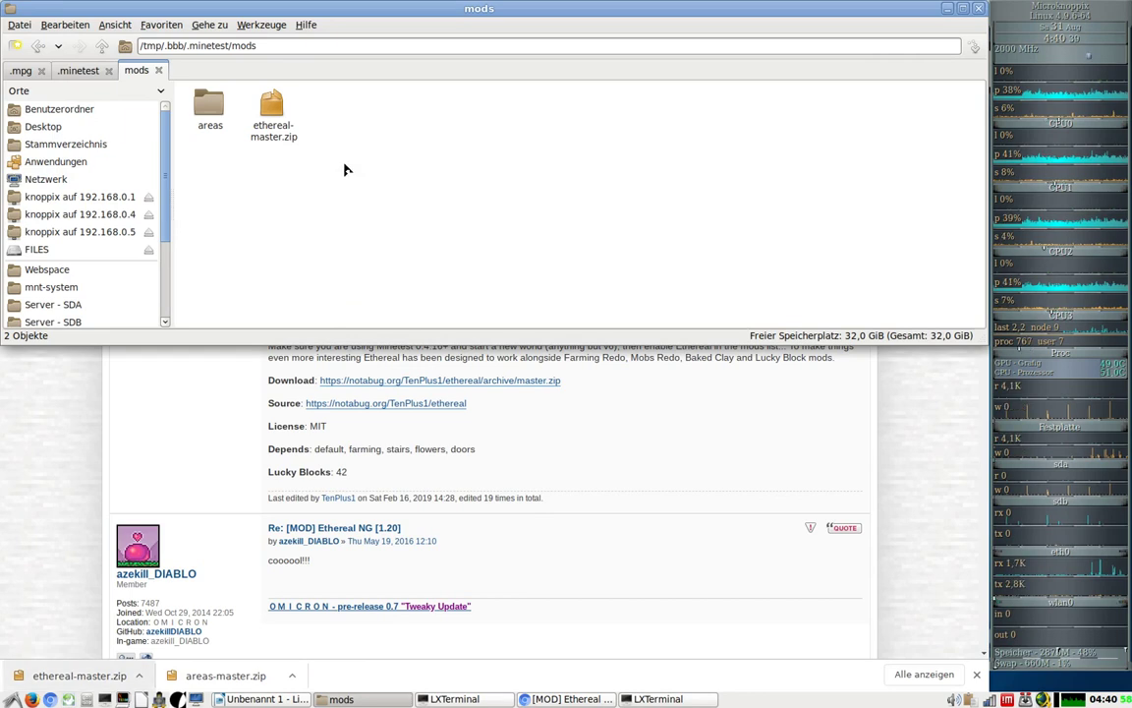
Extract ethereal-master.zip in the mods folder and check the contents of the extracted ethereal folder
{"action": "right_click", "coordinate": [279, 112]}
{"action": "left_click", "coordinate": [351, 240]}
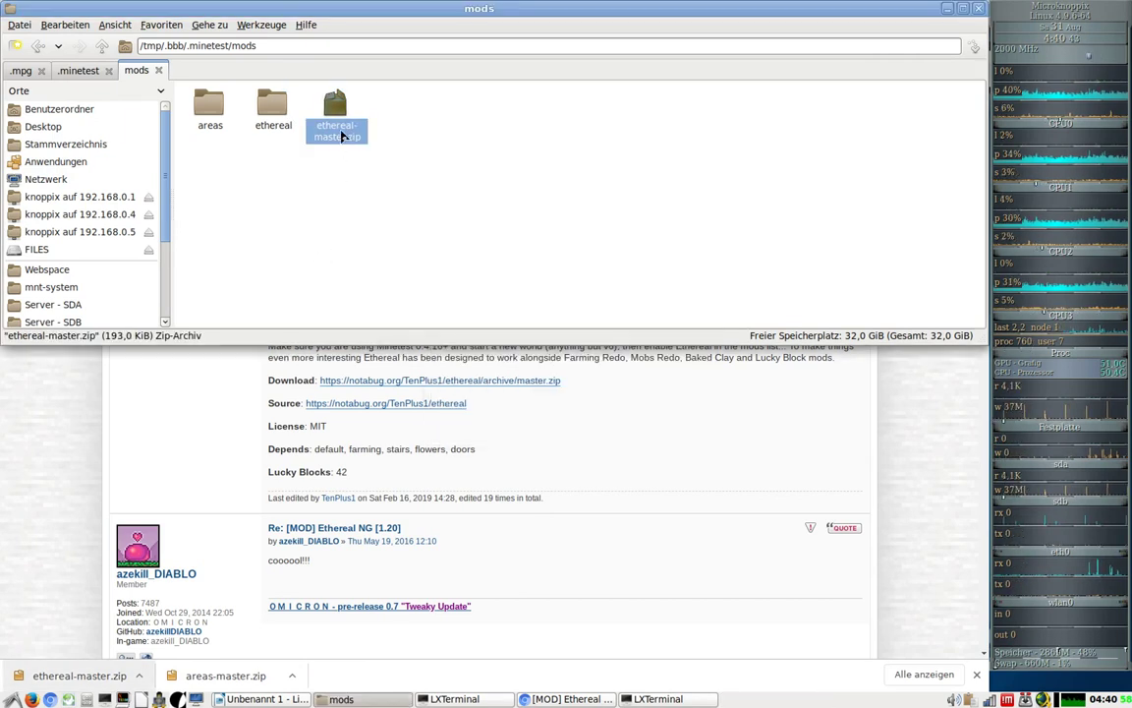
{"action": "left_click", "coordinate": [285, 129]}
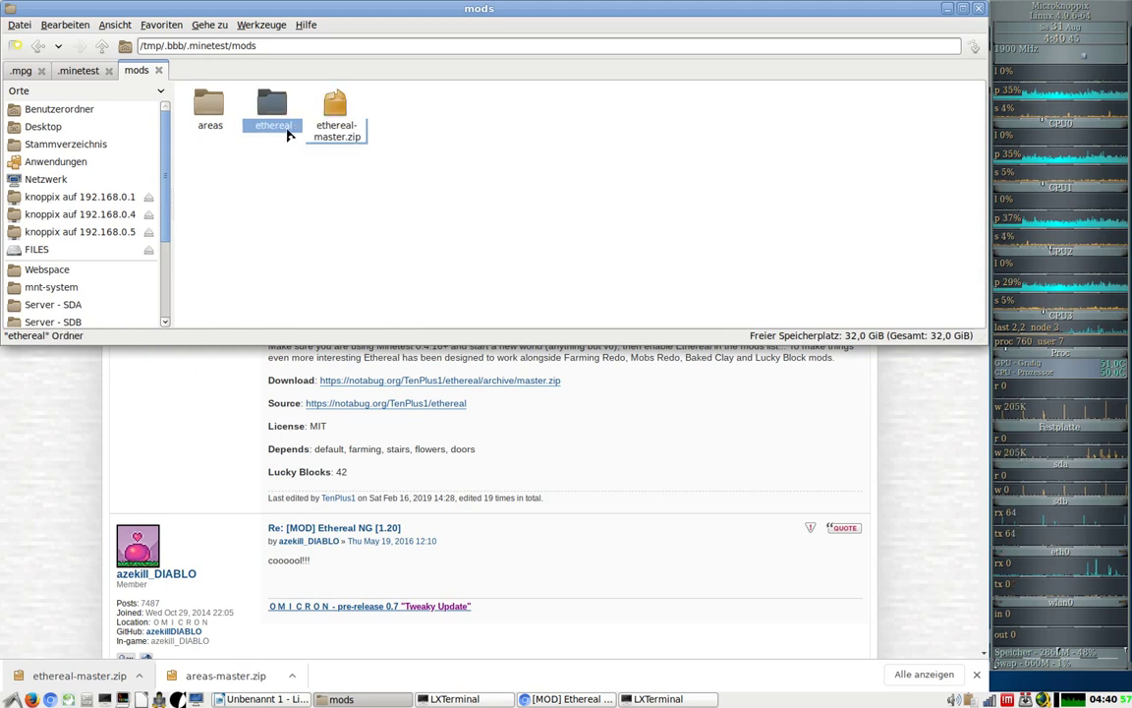
{"action": "double_click", "coordinate": [287, 133]}
{"action": "key", "text": "BackSpace"}
Delete the ethereal-master.zip archive from the mods folder
{"action": "left_click", "coordinate": [334, 113]}
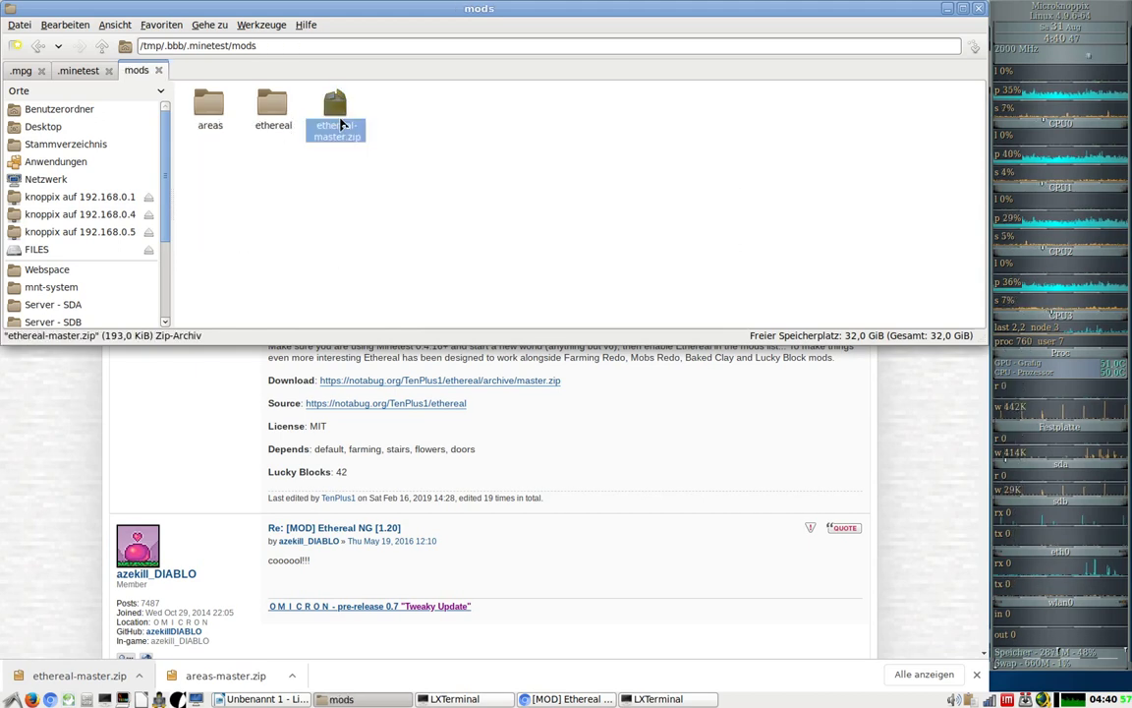
{"action": "key", "text": "Delete"}
{"action": "key", "text": "Return"}
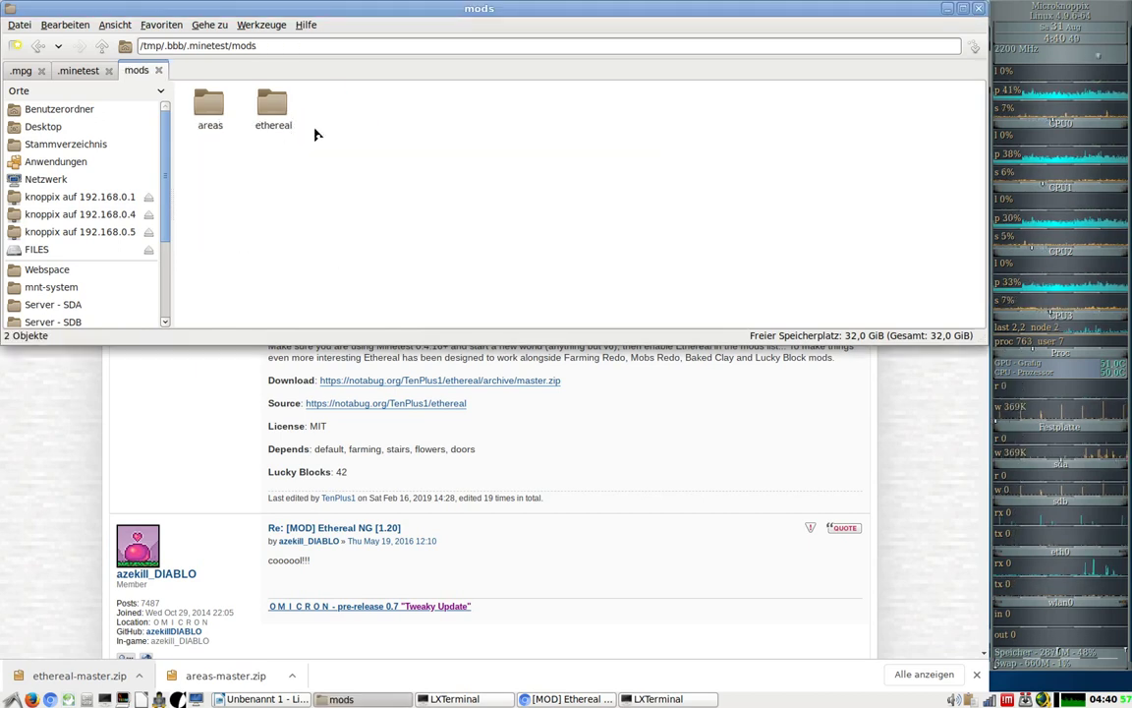
{"action": "left_click", "coordinate": [277, 118]}
{"action": "left_click", "coordinate": [301, 159]}
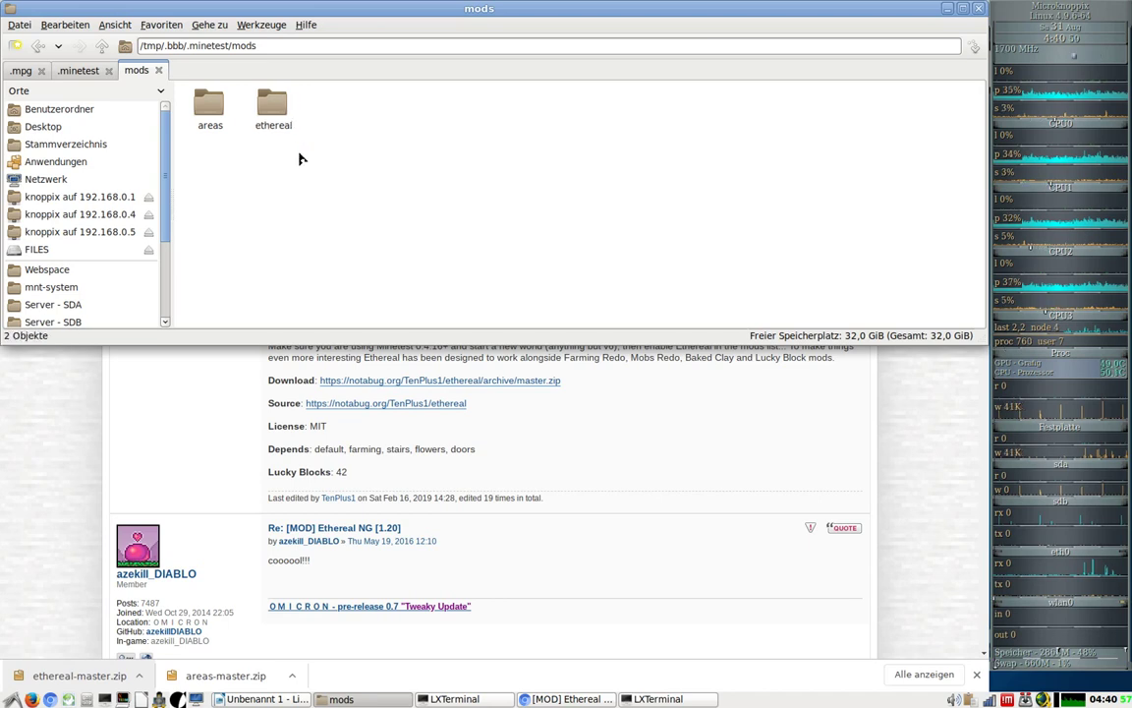
Switch to the terminal and launch Minetest by rerunning the previous command
{"action": "left_click", "coordinate": [619, 698]}
{"action": "key", "text": "Up"}
{"action": "key", "text": "Return"}
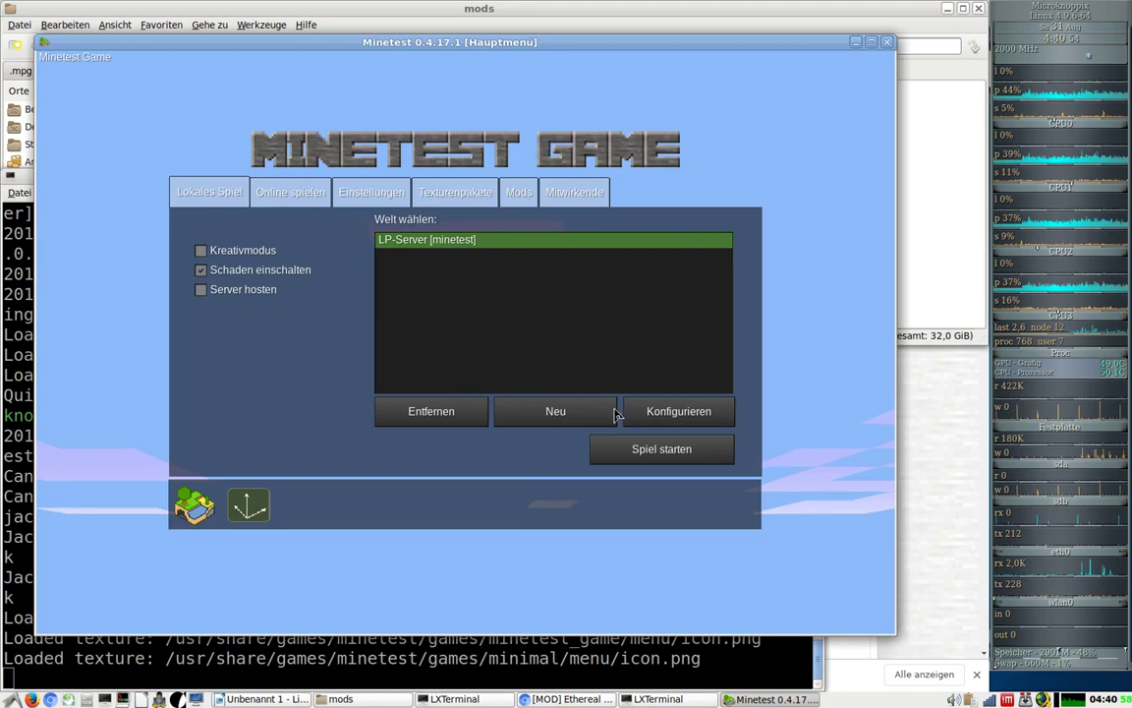
Enable the ethereal mod in the LP-Server world's configuration and save it
{"action": "left_click", "coordinate": [670, 411]}
{"action": "left_click", "coordinate": [507, 240]}
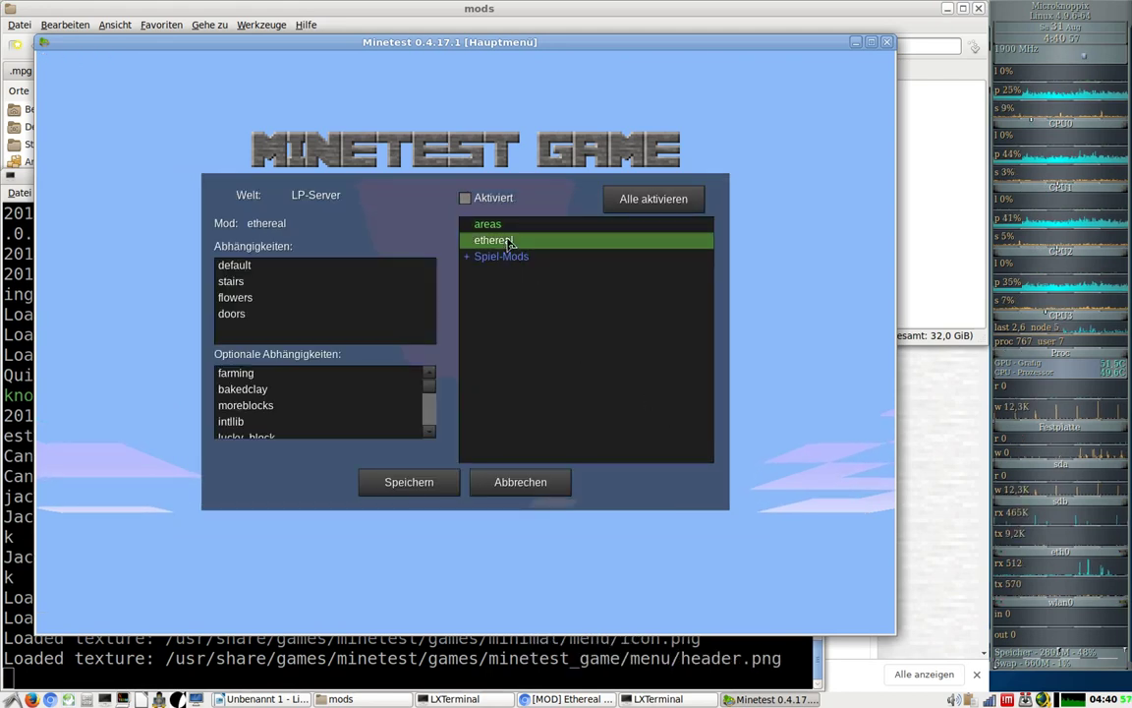
{"action": "left_click", "coordinate": [466, 199]}
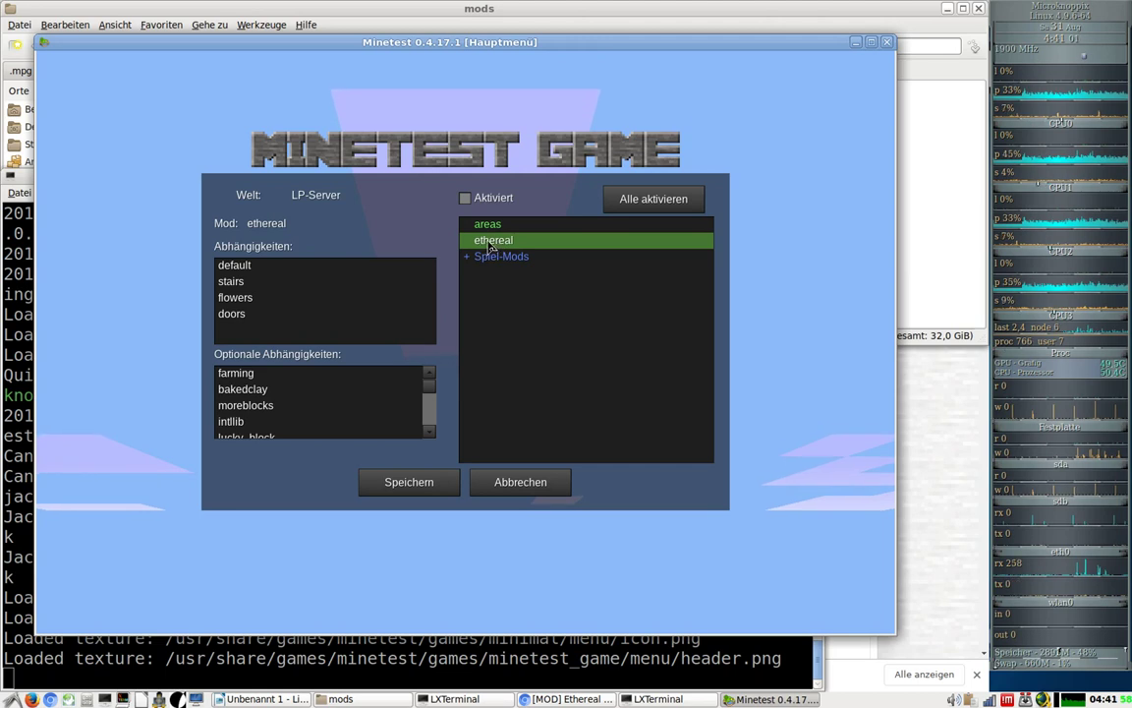
{"action": "double_click", "coordinate": [490, 246]}
{"action": "double_click", "coordinate": [489, 245]}
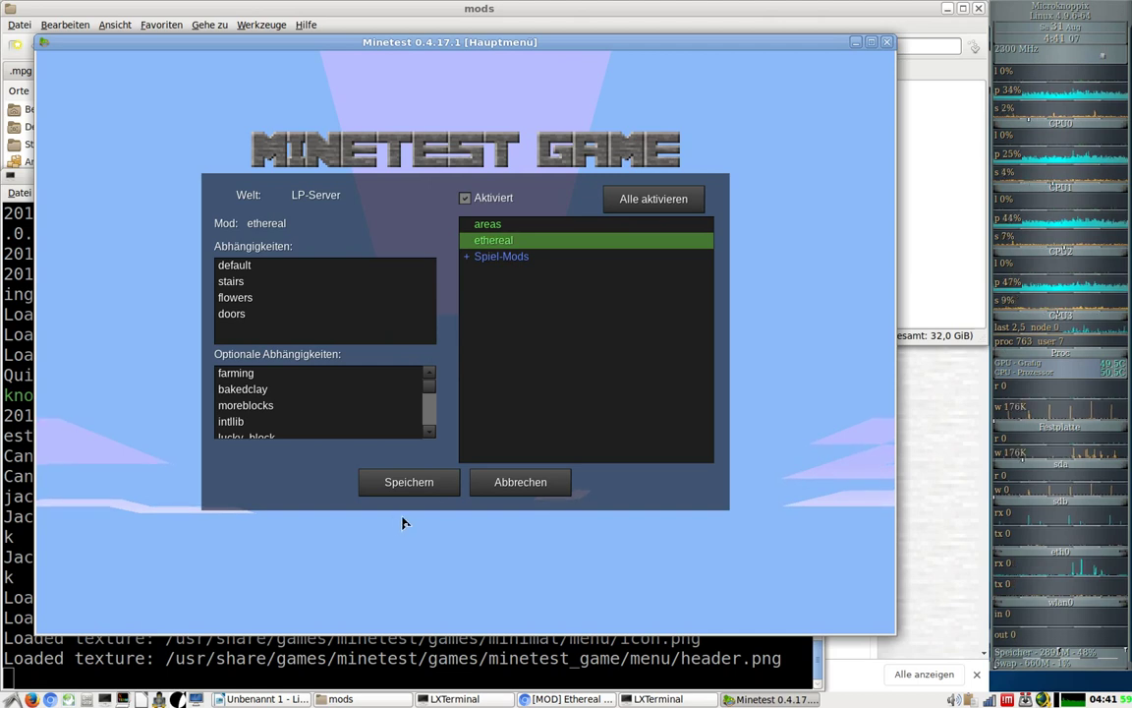
{"action": "left_click", "coordinate": [426, 491]}
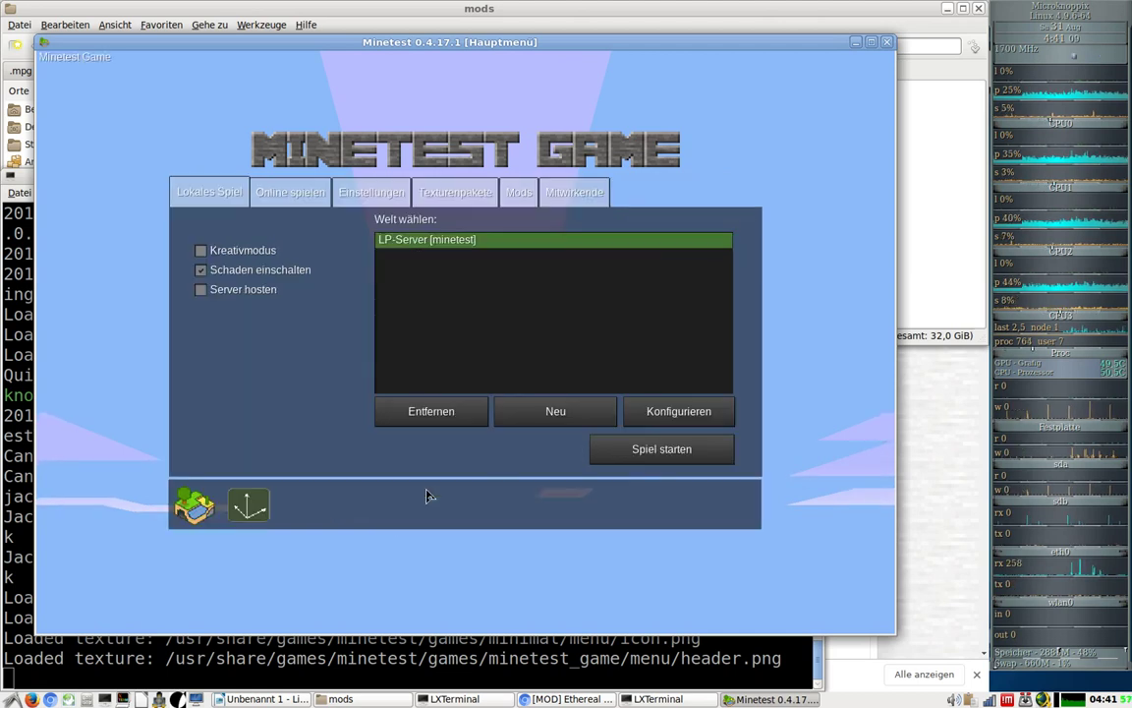
Start the LP-Server world and walk west across the silver sand
{"action": "left_click", "coordinate": [640, 454]}
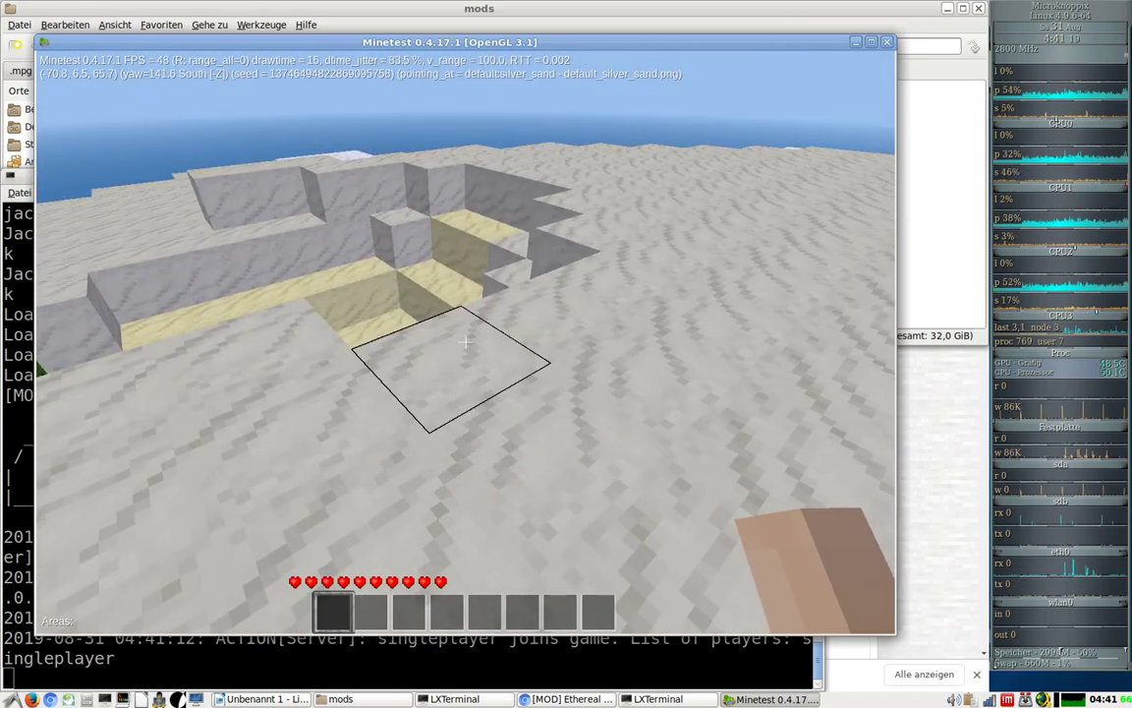
{"action": "key", "text": "a"}
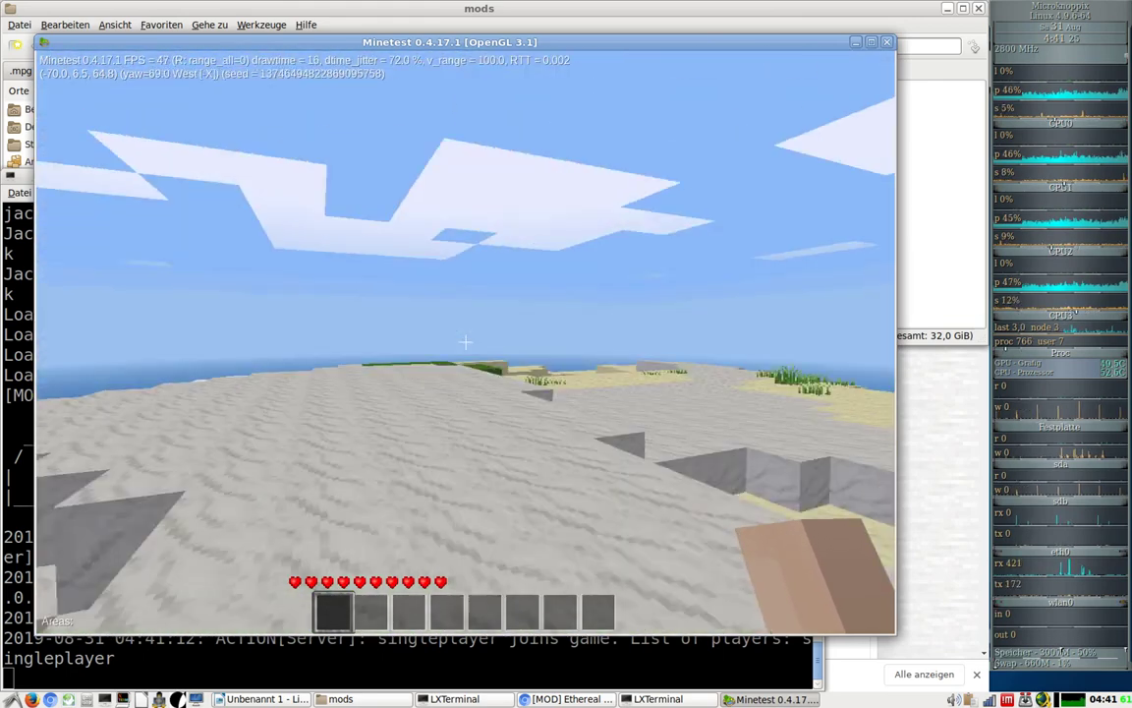
{"action": "key", "text": "w"}
{"action": "key", "text": "w"}
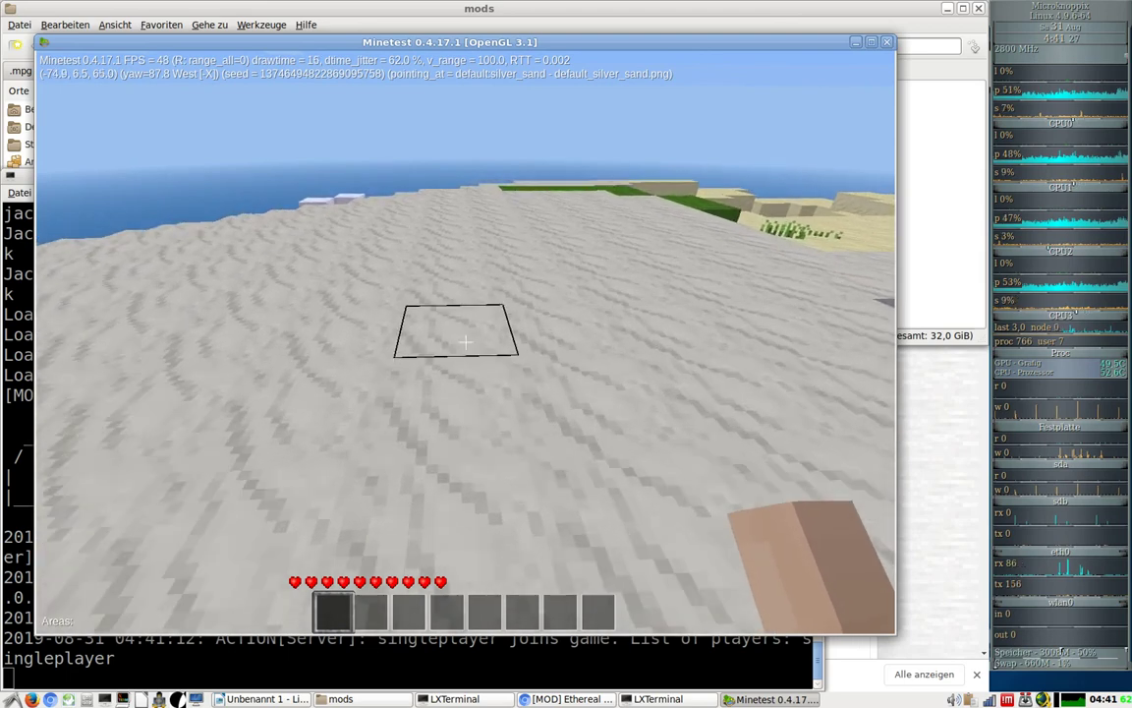
{"action": "key", "text": "w"}
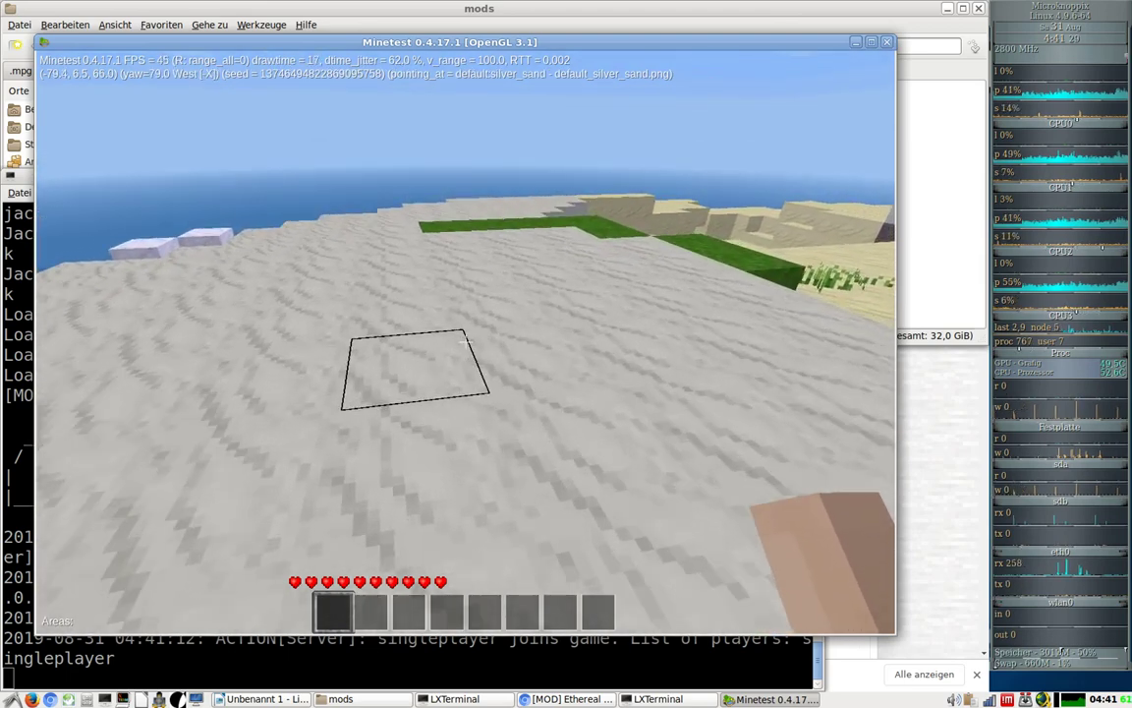
{"action": "key", "text": "w"}
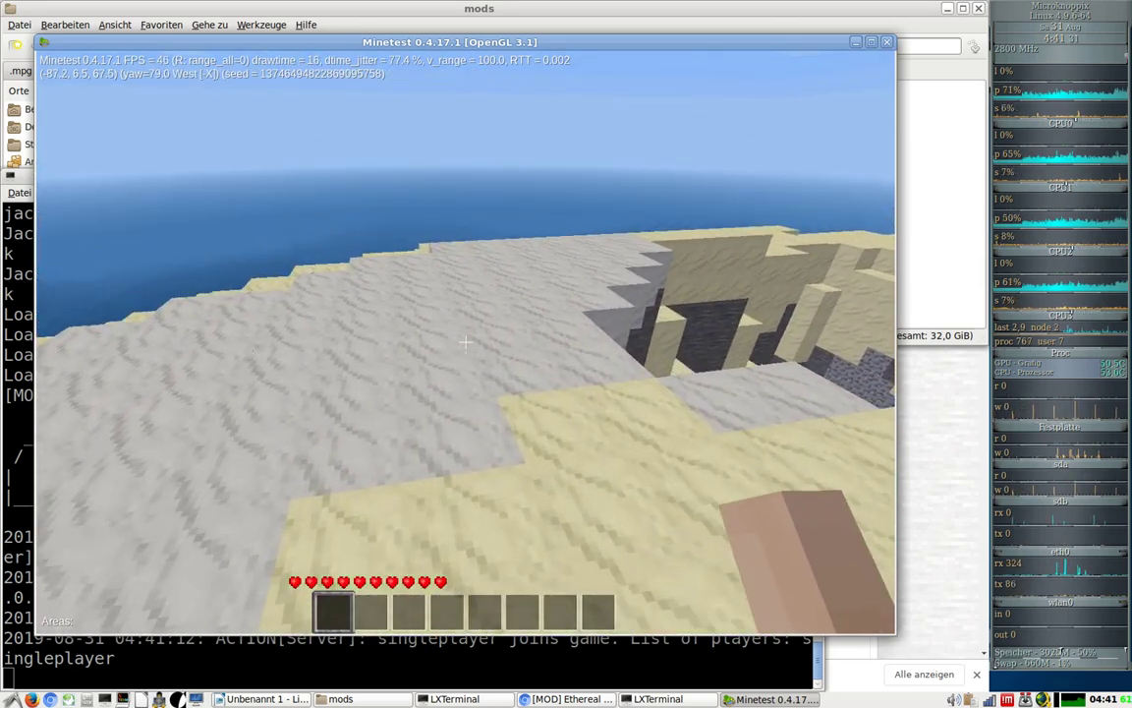
Grant the singleplayer account all privileges with the console command /grant singleplayer all
{"action": "key", "text": "F10"}
{"action": "type", "text": "/"}
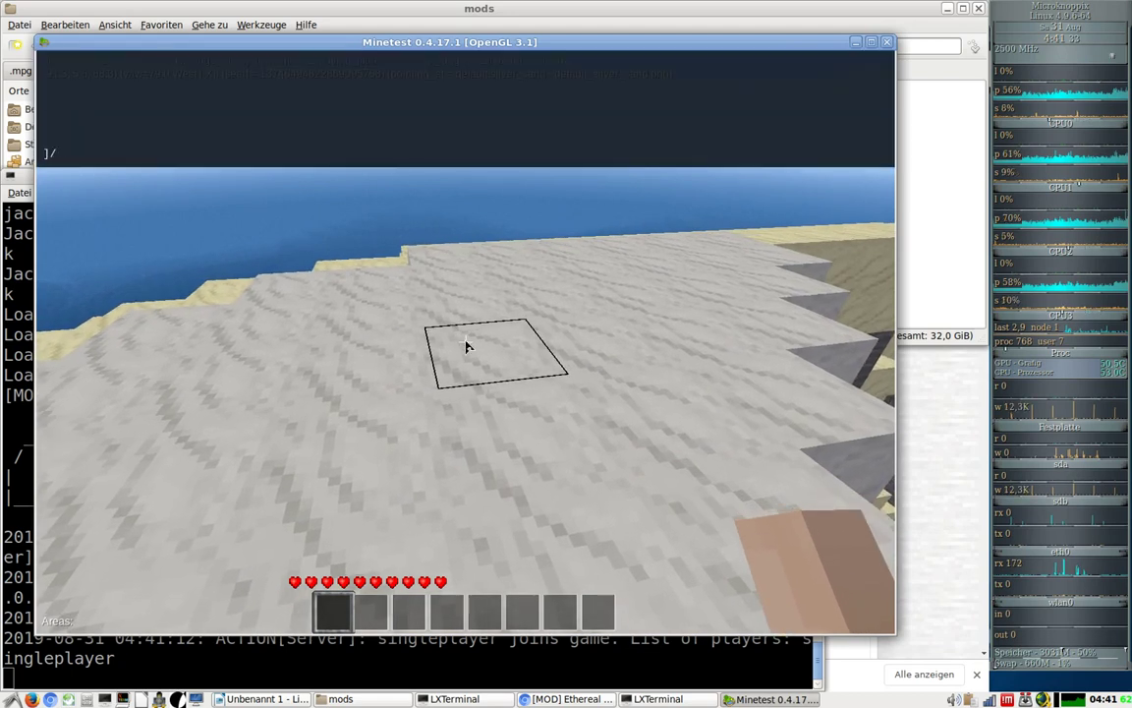
{"action": "type", "text": "grant"}
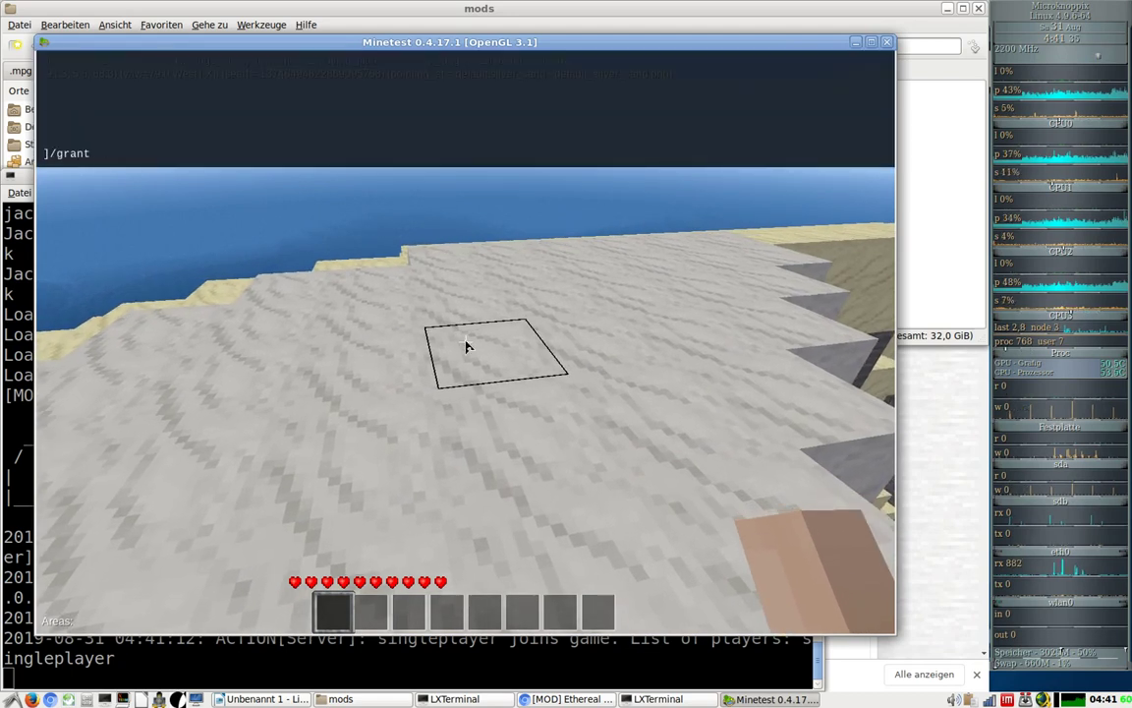
{"action": "type", "text": " singleplay "}
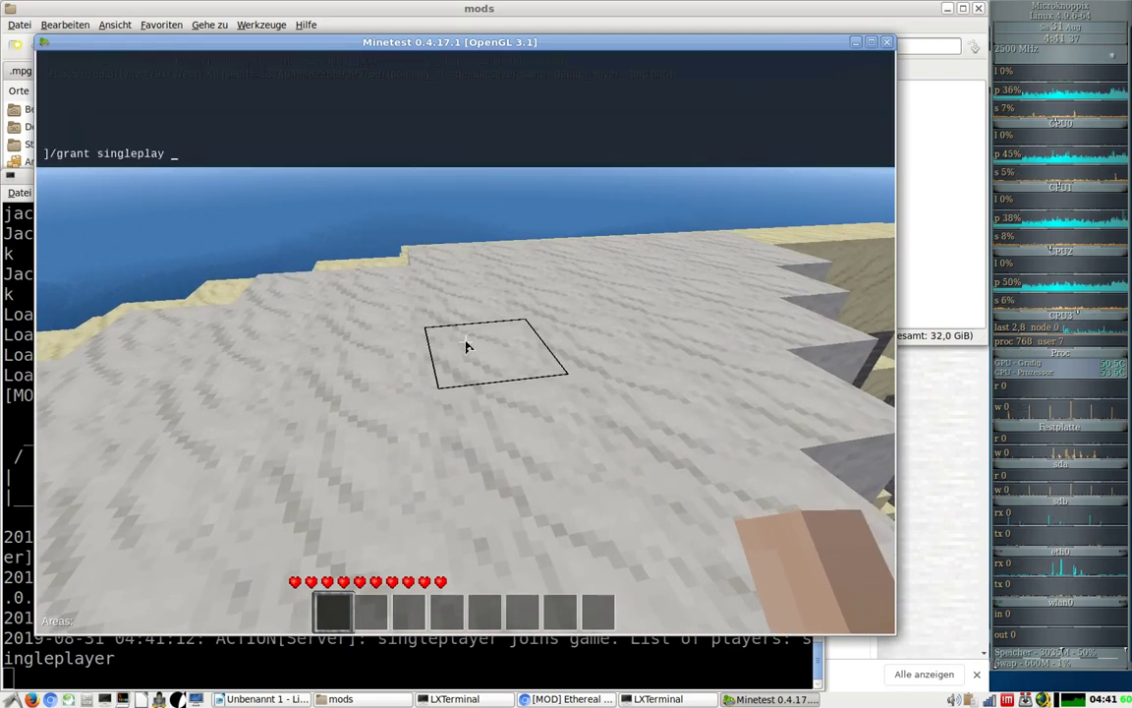
{"action": "type", "text": "er al"}
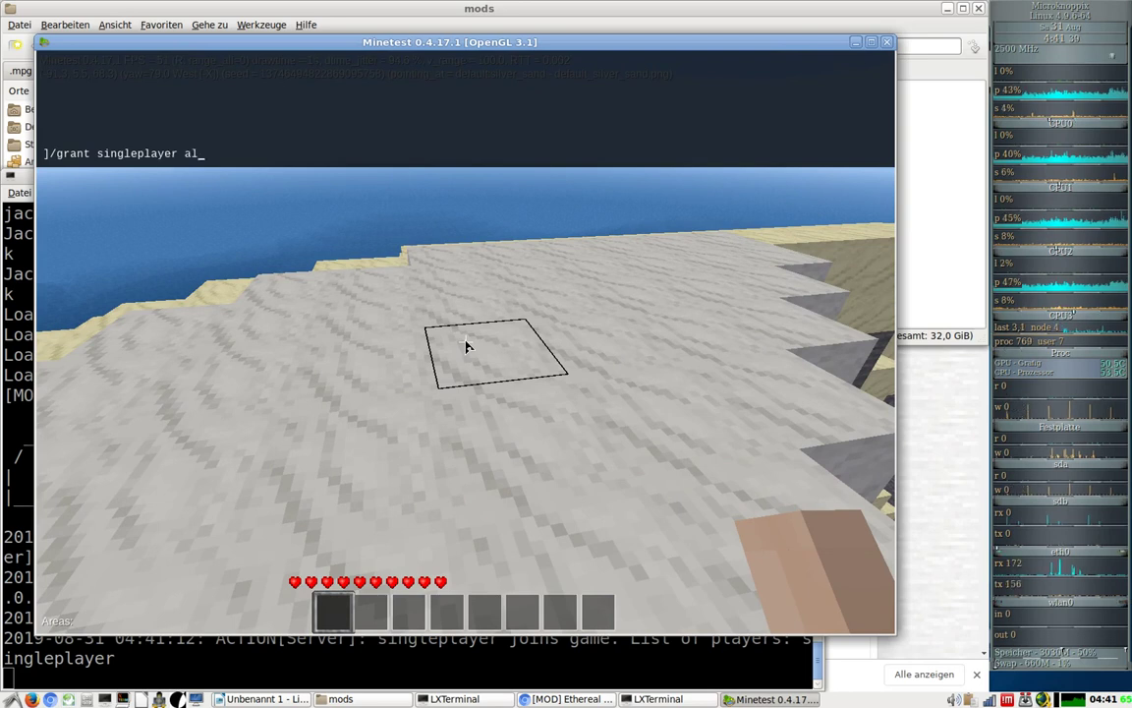
{"action": "type", "text": "l"}
{"action": "key", "text": "Return"}
Turn on fast movement and travel west across the sea to the sandy island with cacti
{"action": "key", "text": "w"}
{"action": "key", "text": "j"}
{"action": "key", "text": "space"}
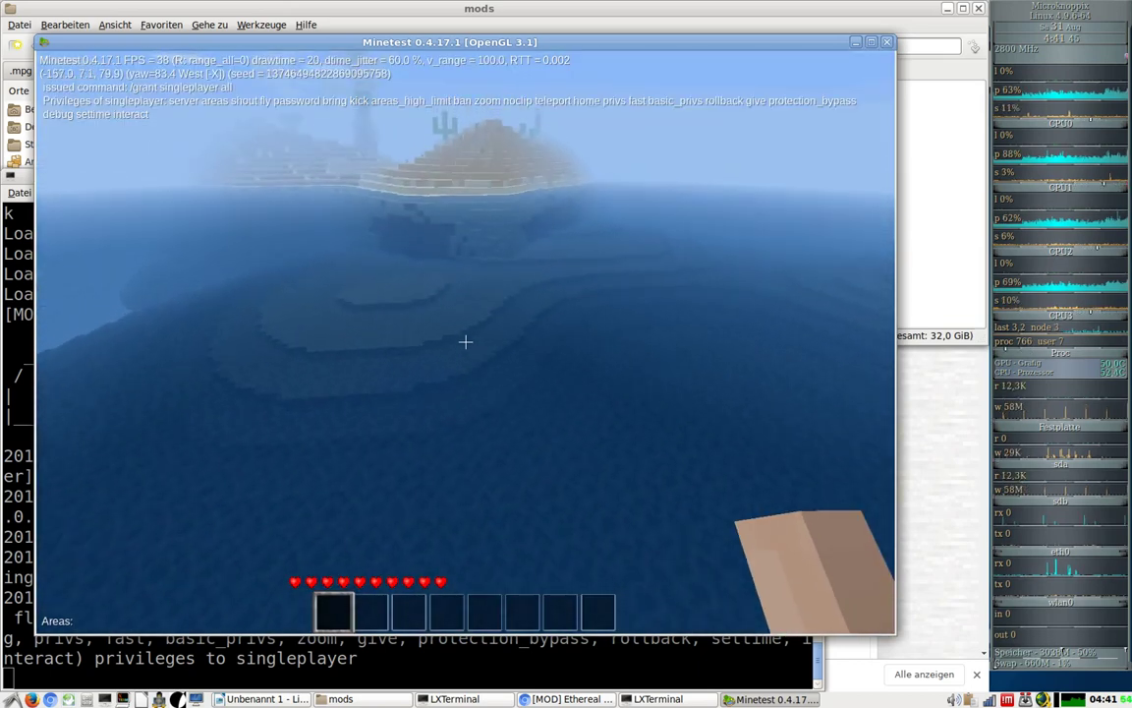
{"action": "key", "text": "w"}
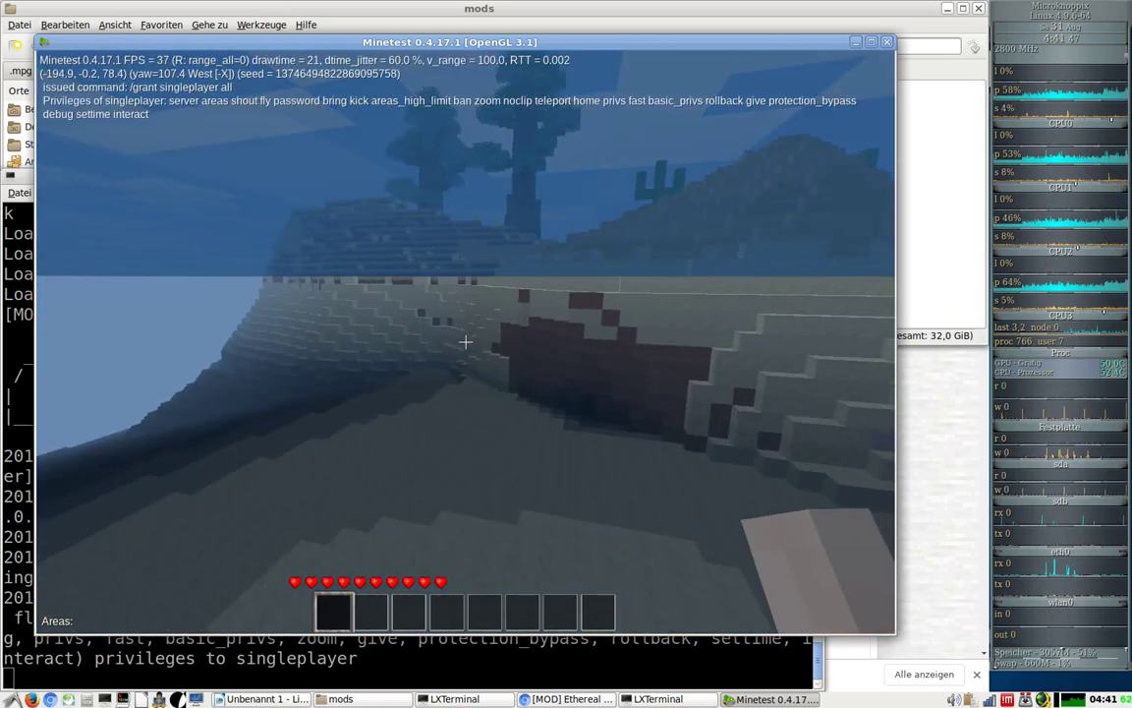
{"action": "key", "text": "space"}
{"action": "key", "text": "w"}
{"action": "key", "text": "w"}
{"action": "key", "text": "space"}
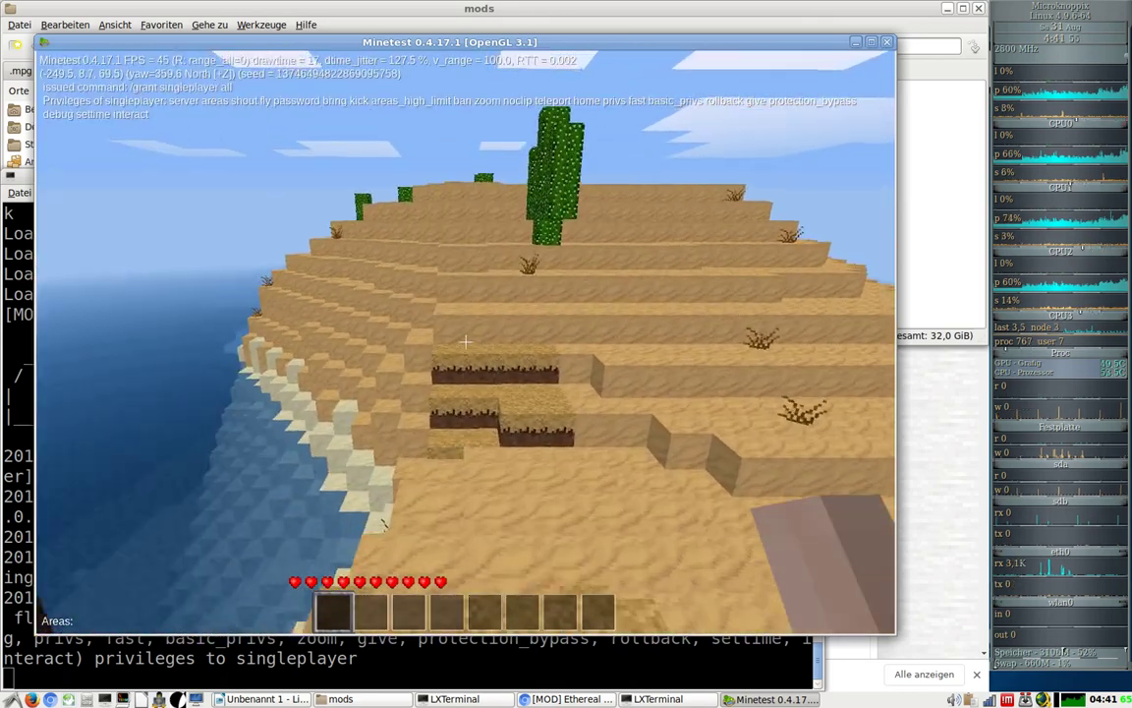
Continue west through the water and go ashore at the willow grove on grey ground
{"action": "key", "text": "w"}
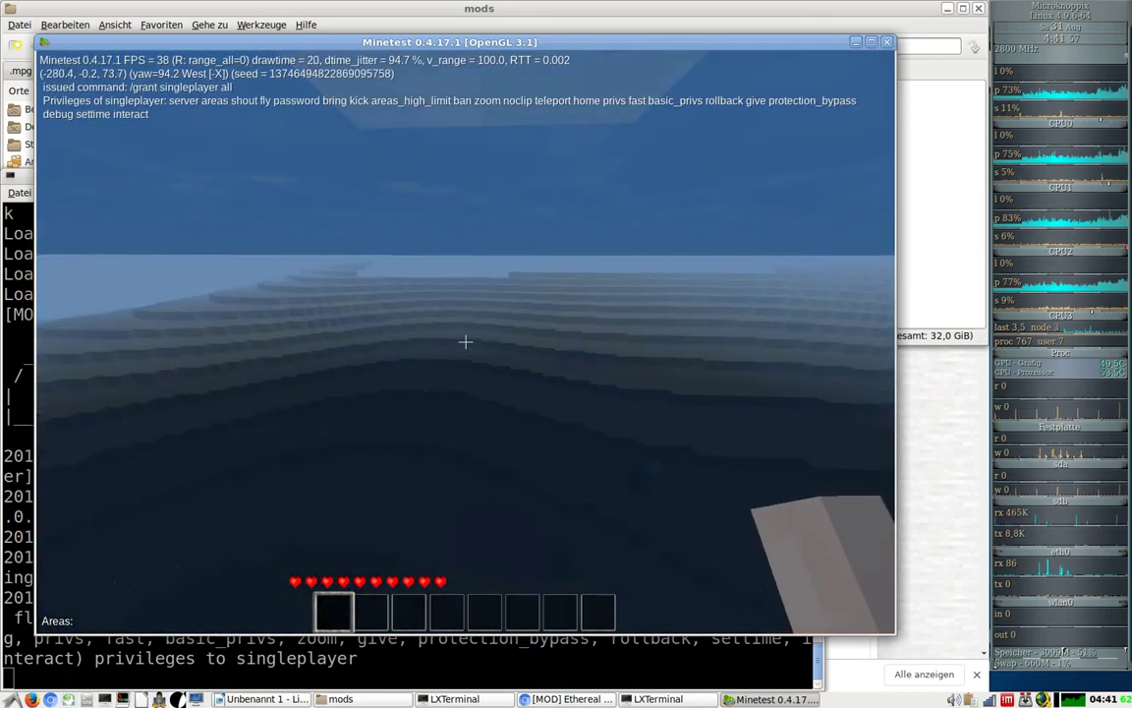
{"action": "key", "text": "w"}
{"action": "key", "text": "w"}
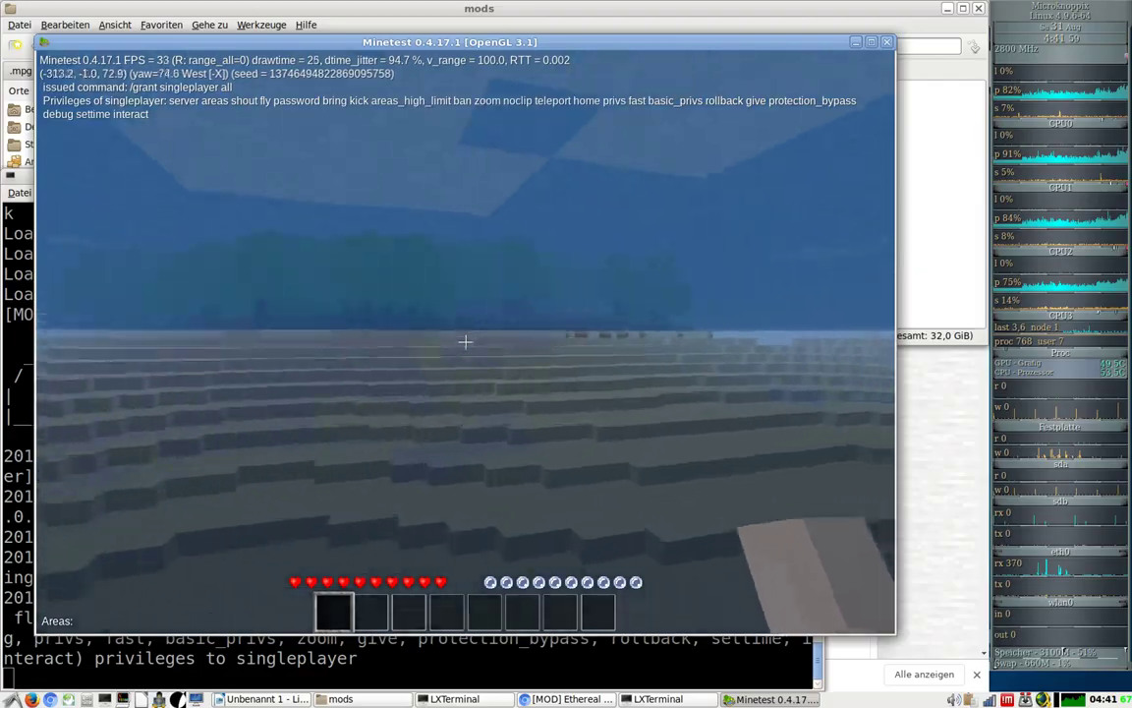
{"action": "key", "text": "w"}
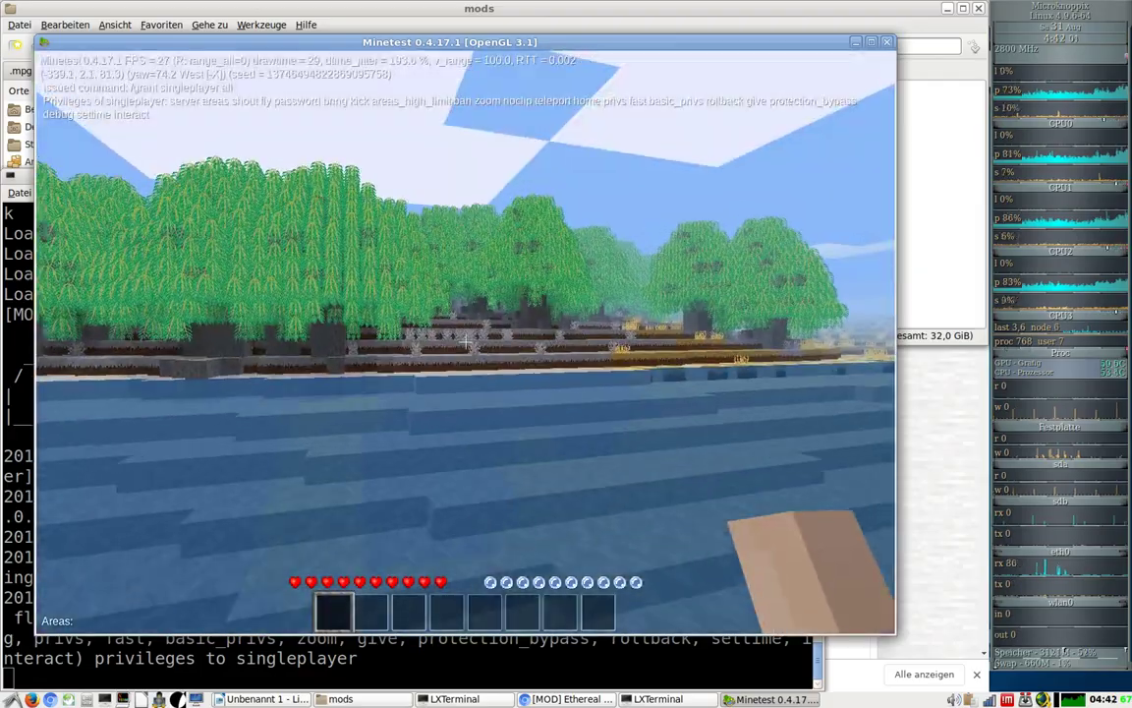
{"action": "key", "text": "w"}
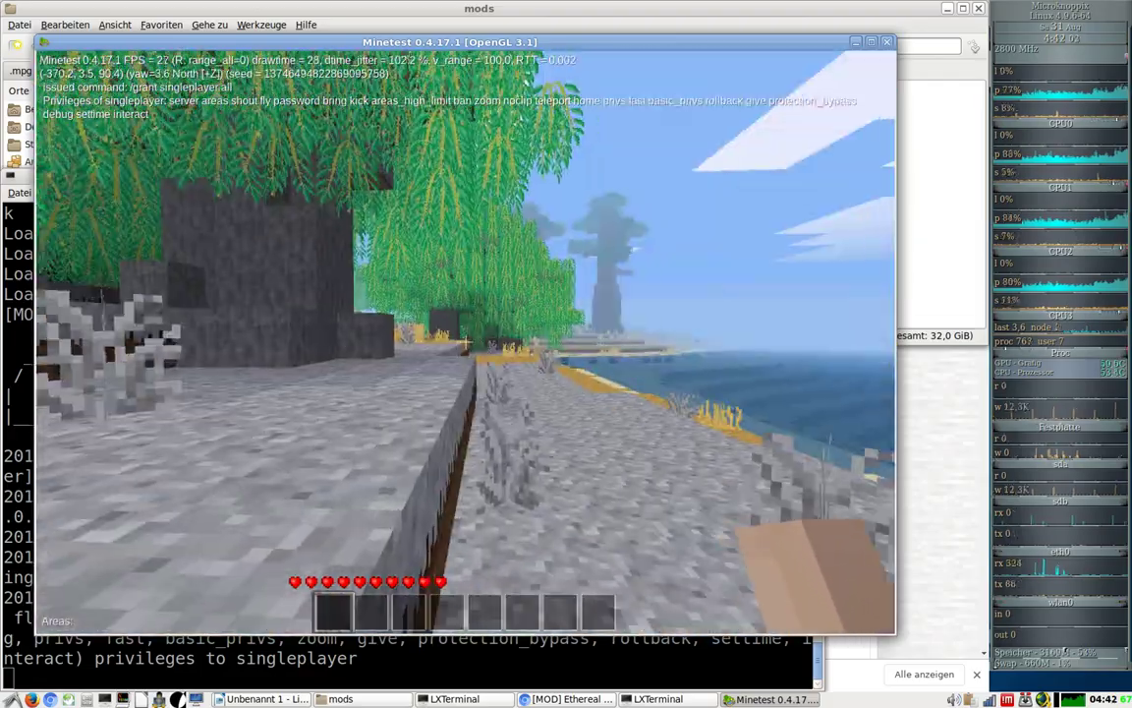
Explore the Ethereal willow biome by walking north along the grey shore to the dry yellow grass
{"action": "key", "text": "w"}
{"action": "key", "text": "w"}
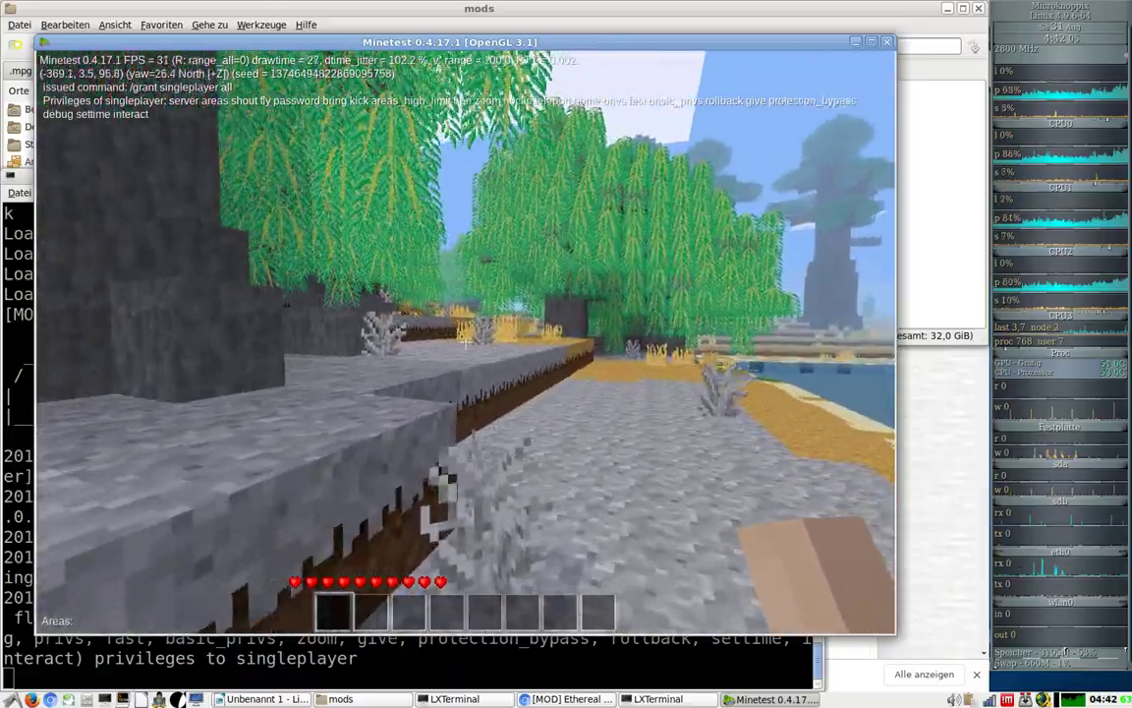
{"action": "key", "text": "w"}
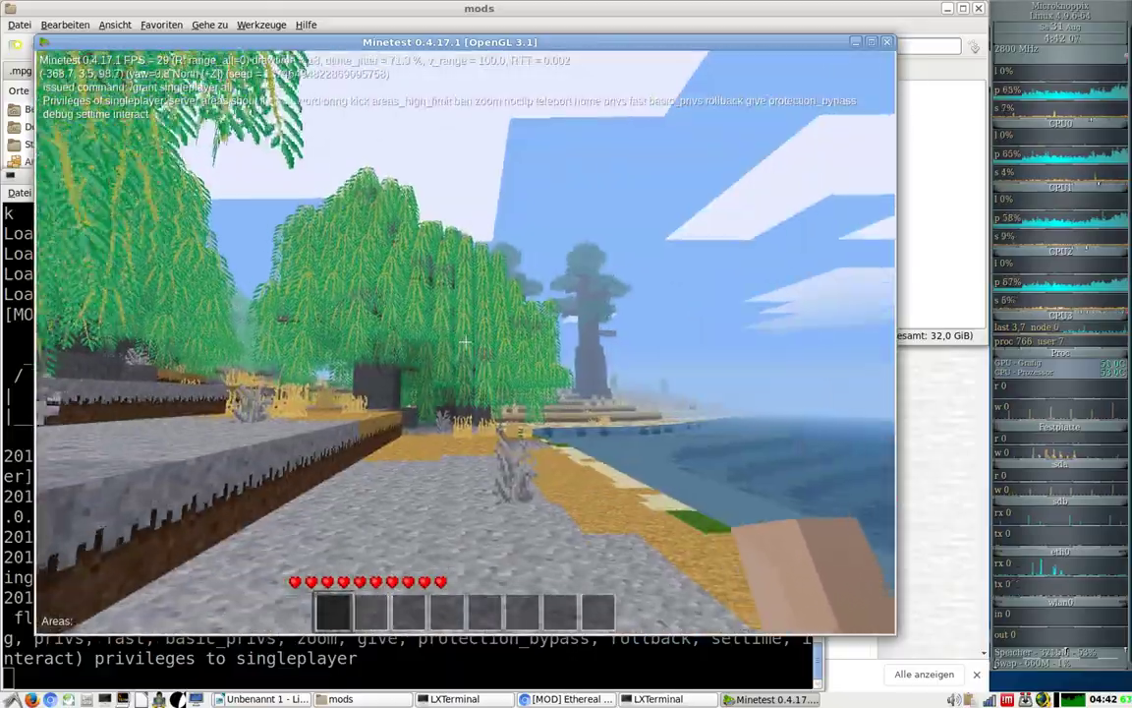
{"action": "key", "text": "w"}
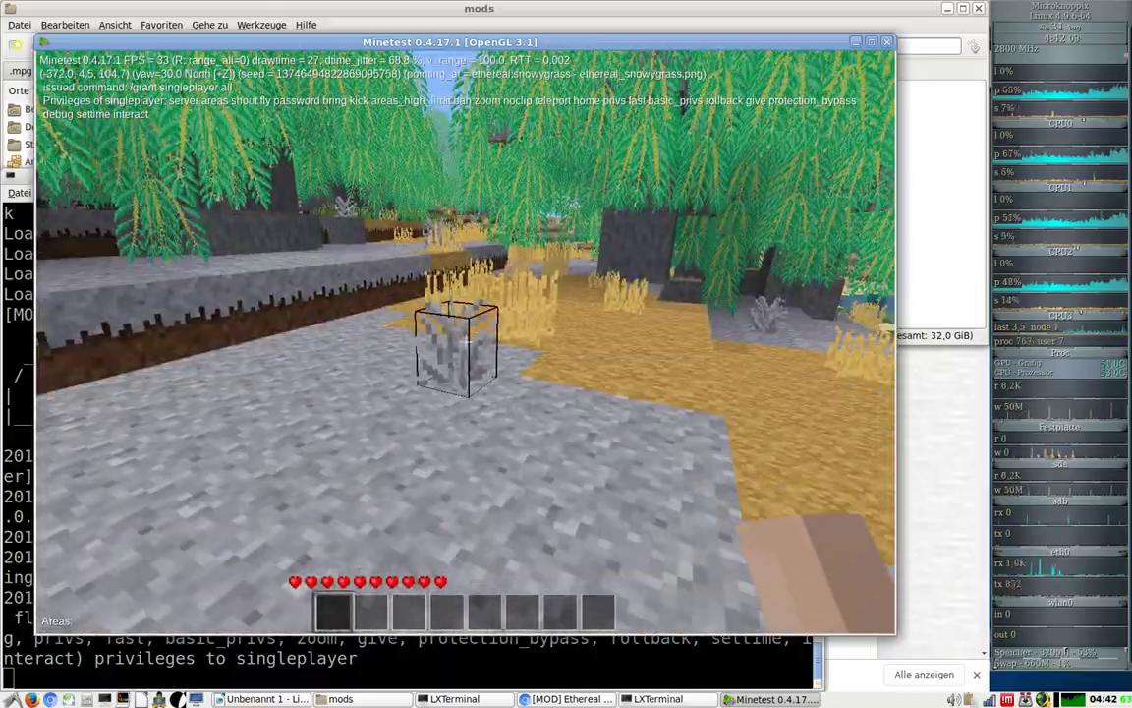
{"action": "key", "text": "w"}
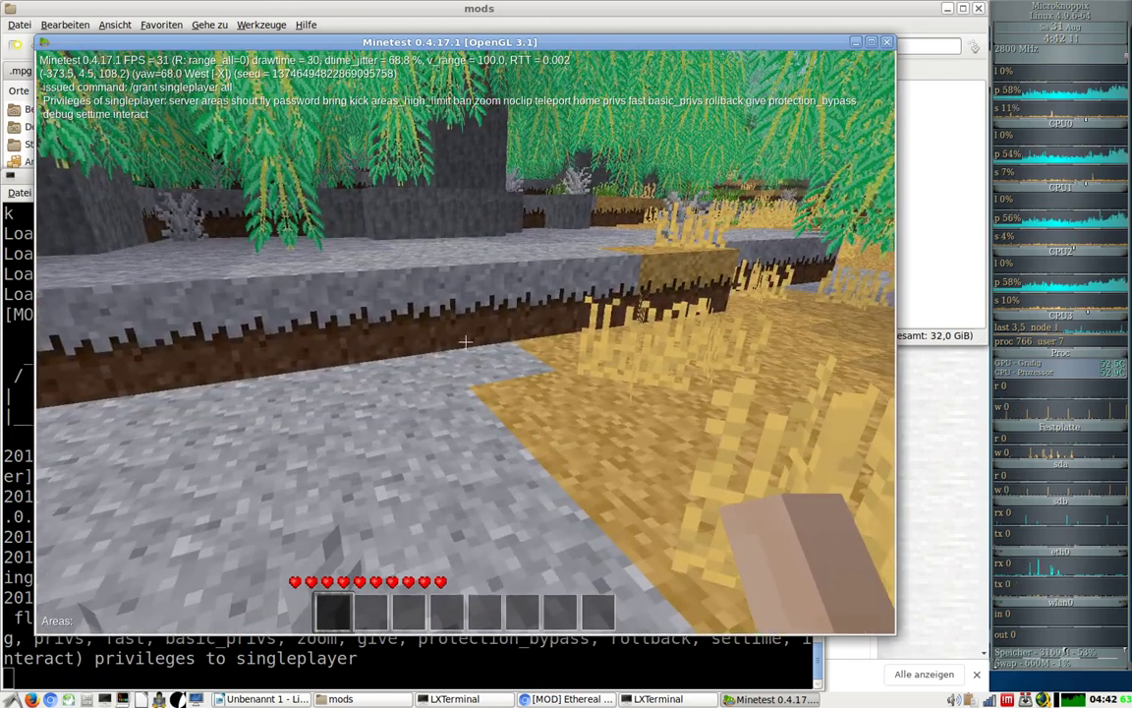
Pause the game, quit Minetest completely and bring the browser with the Ethereal forum page forward
{"action": "key", "text": "Escape"}
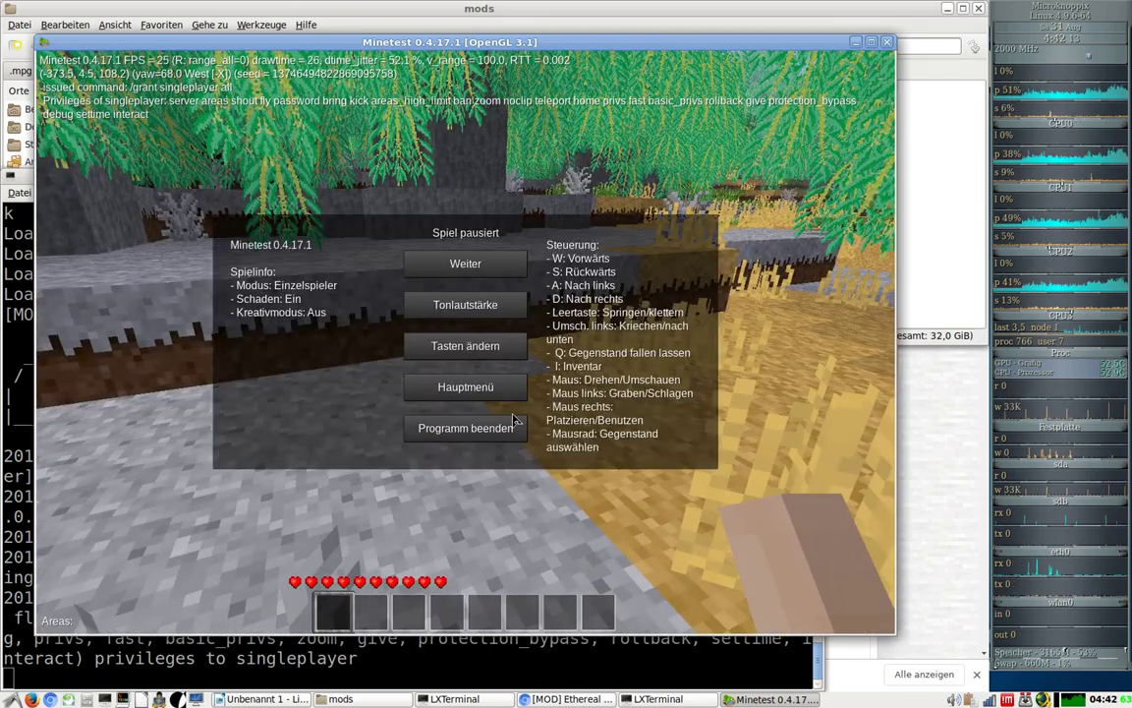
{"action": "left_click", "coordinate": [462, 429]}
{"action": "left_click", "coordinate": [929, 401]}
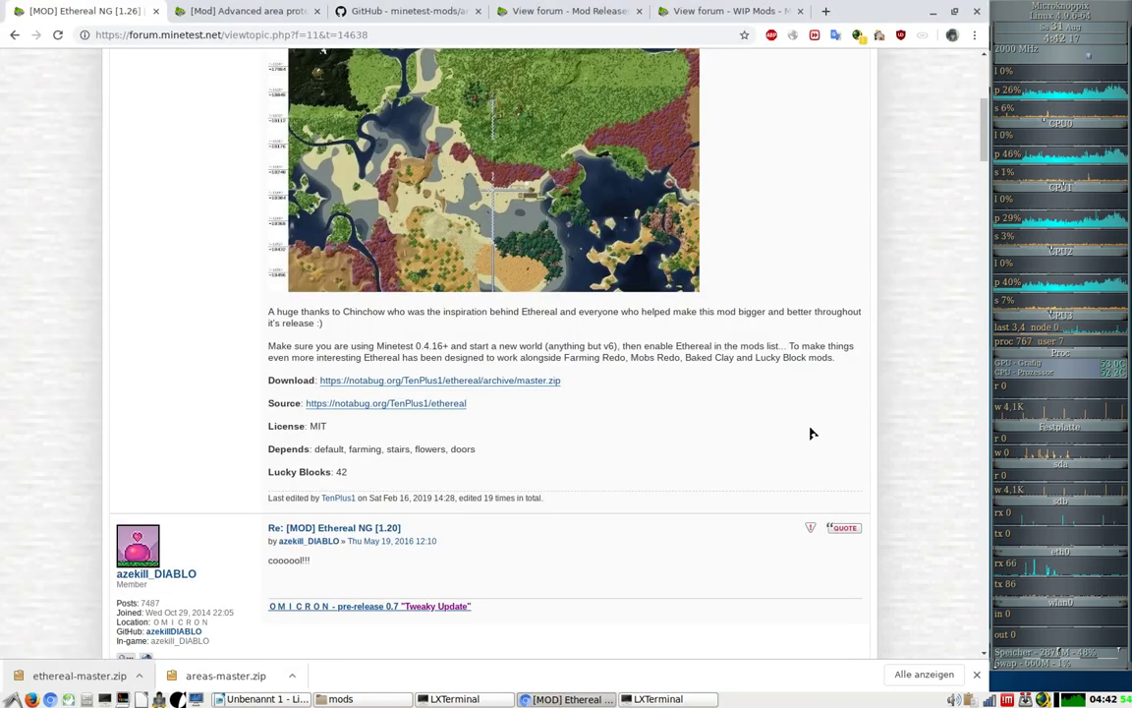
Switch to the file manager and browse the knoppix share on 192.168.0.4 in a new tab to /media/sda3/Minetest
{"action": "left_click", "coordinate": [334, 699]}
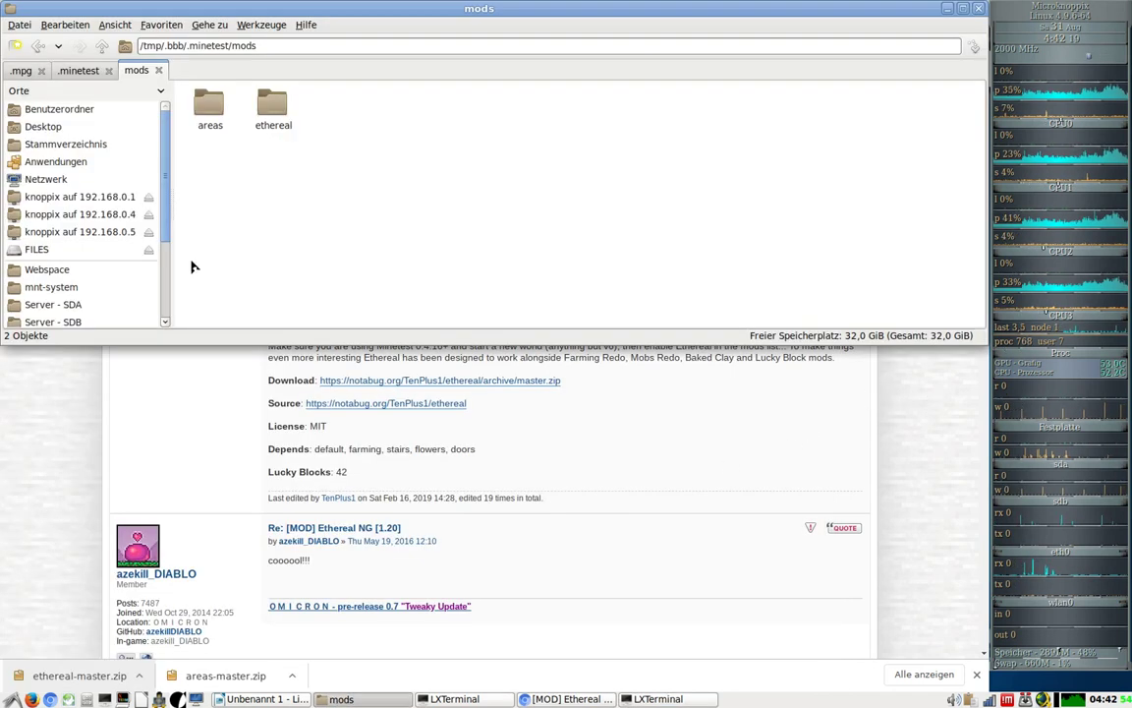
{"action": "left_click", "coordinate": [11, 45]}
{"action": "left_click", "coordinate": [83, 215]}
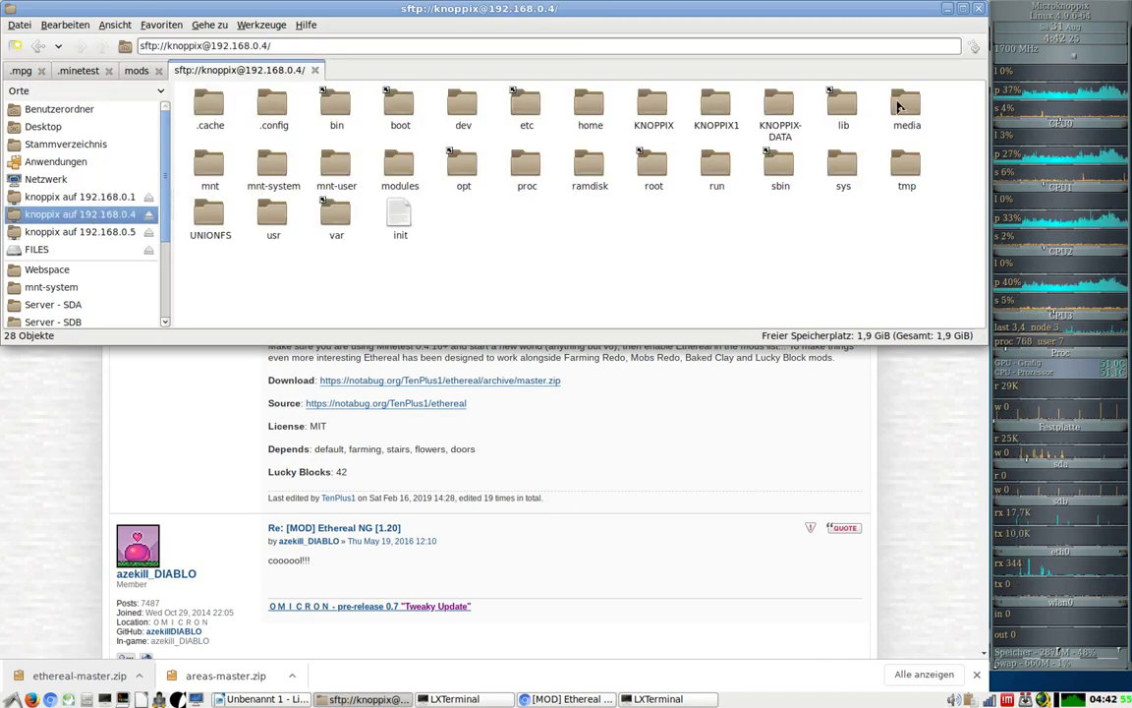
{"action": "double_click", "coordinate": [904, 104]}
{"action": "double_click", "coordinate": [334, 104]}
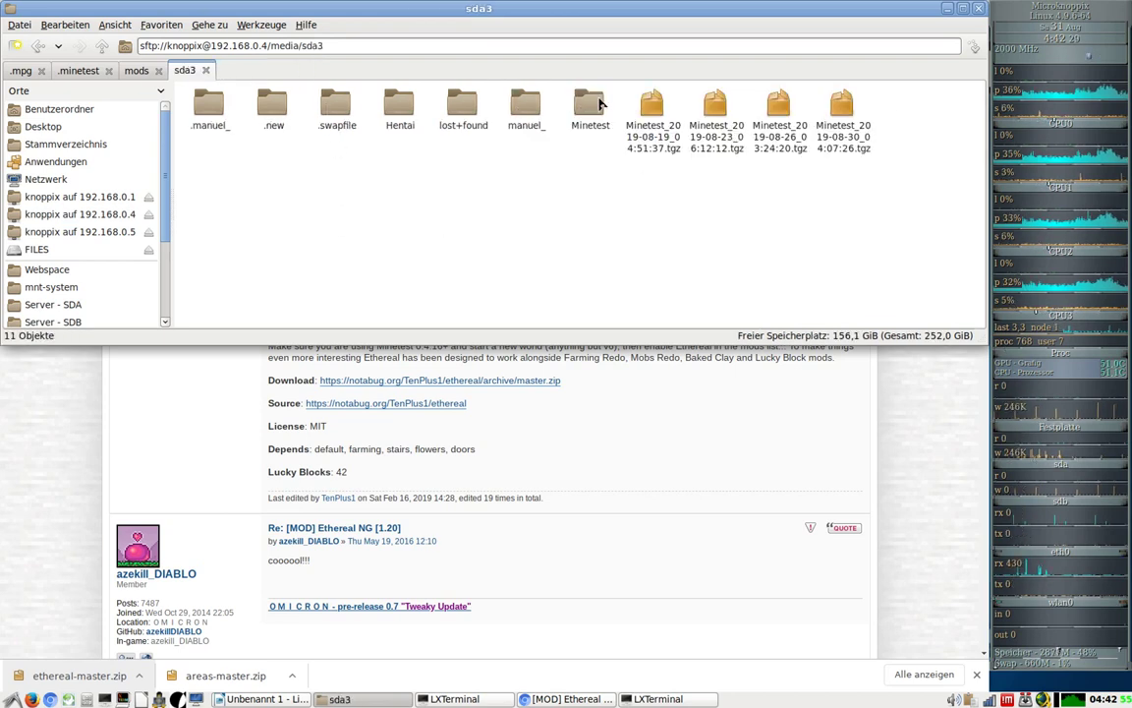
{"action": "double_click", "coordinate": [593, 104]}
Look inside the server0 folder and return to the Minetest folder with all the servers
{"action": "left_click", "coordinate": [523, 110]}
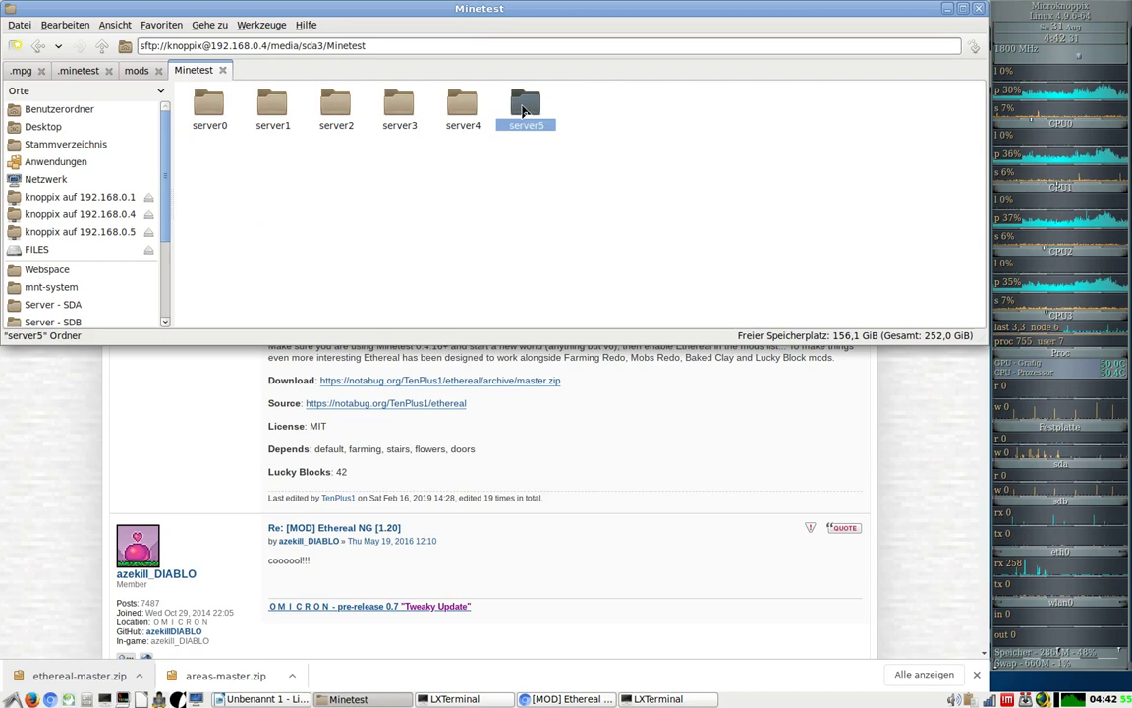
{"action": "double_click", "coordinate": [207, 106]}
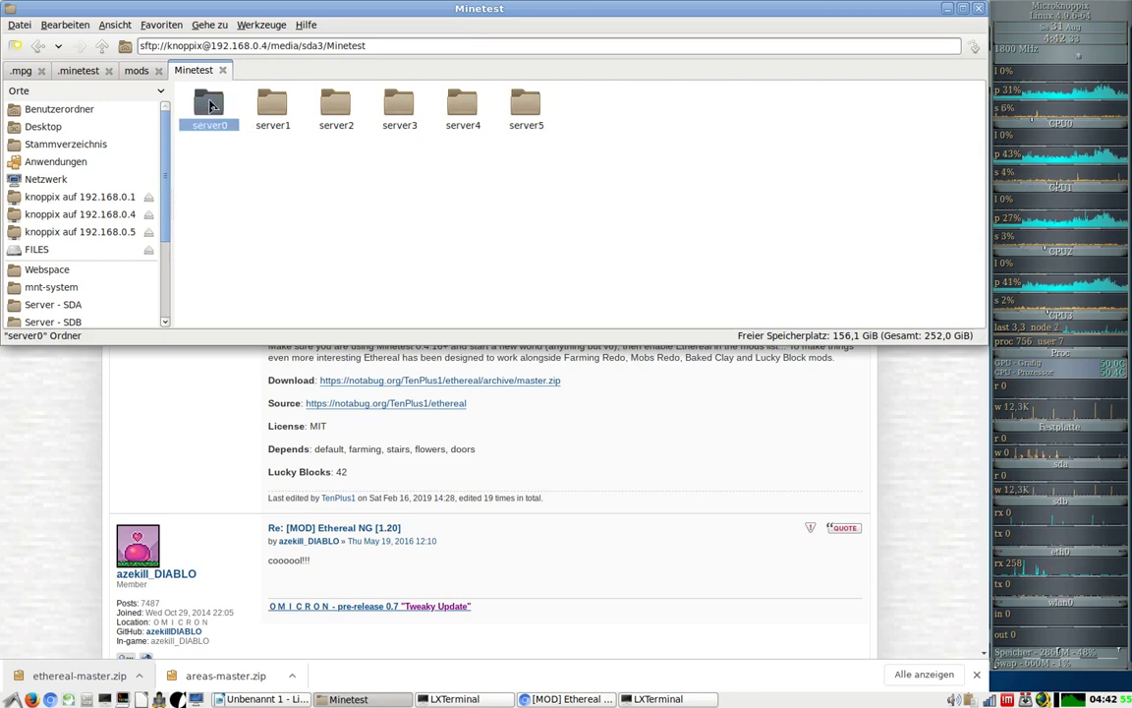
{"action": "left_click", "coordinate": [210, 122]}
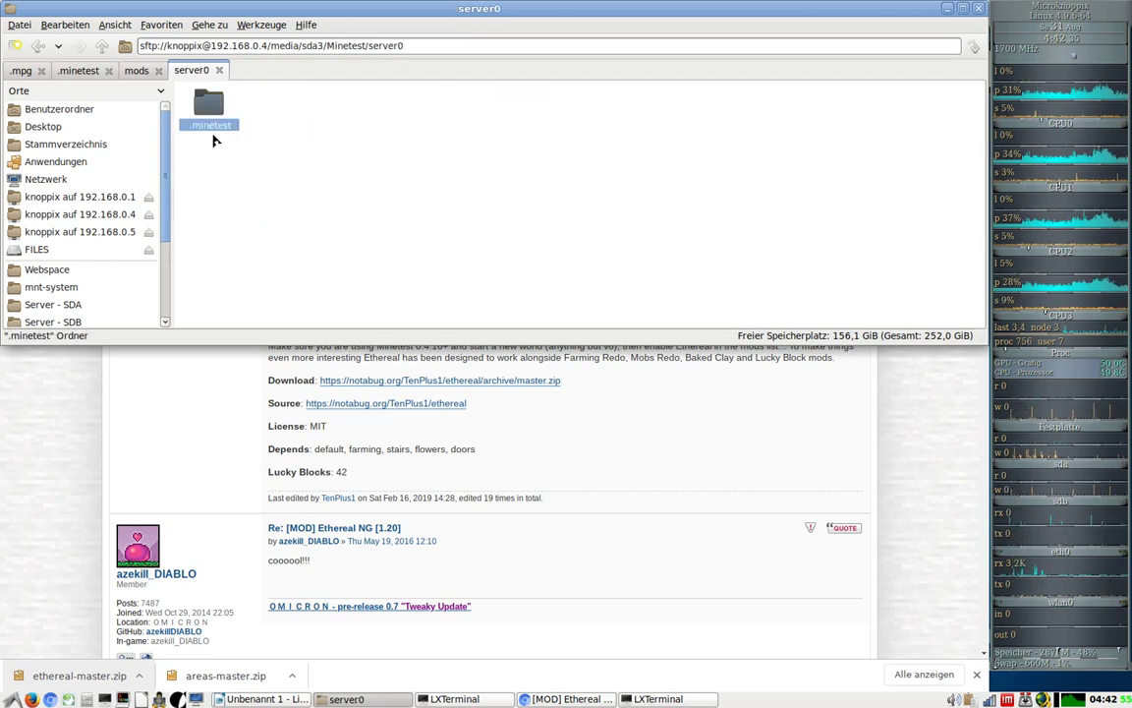
{"action": "left_click", "coordinate": [225, 175]}
{"action": "left_click", "coordinate": [102, 46]}
{"action": "left_click", "coordinate": [216, 124]}
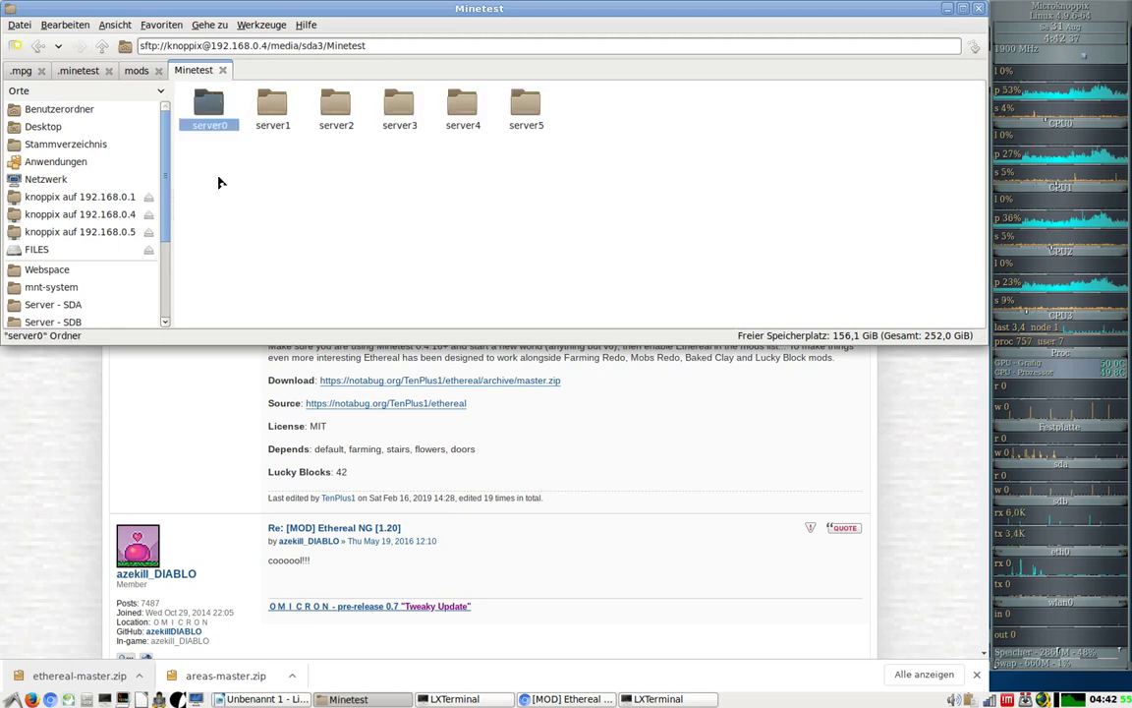
{"action": "left_click", "coordinate": [248, 100]}
{"action": "left_click", "coordinate": [302, 101]}
{"action": "left_click", "coordinate": [401, 118]}
{"action": "left_click", "coordinate": [462, 103]}
{"action": "left_click", "coordinate": [546, 209]}
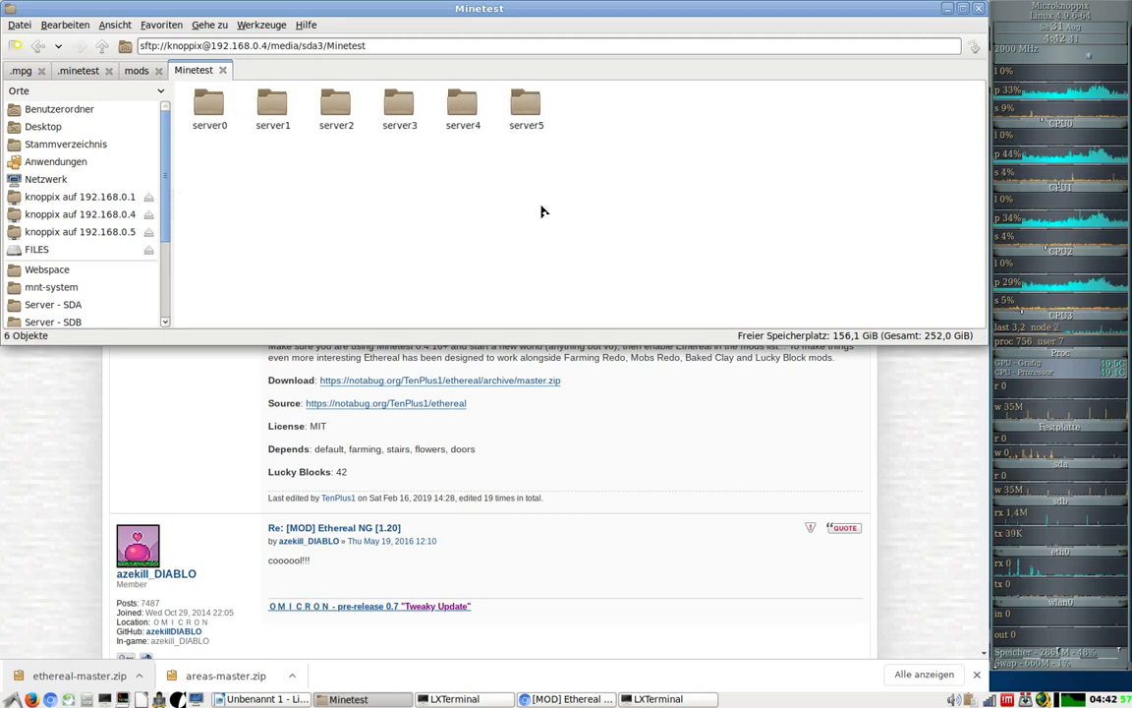
{"action": "left_click_drag", "start_coordinate": [543, 152], "coordinate": [167, 88]}
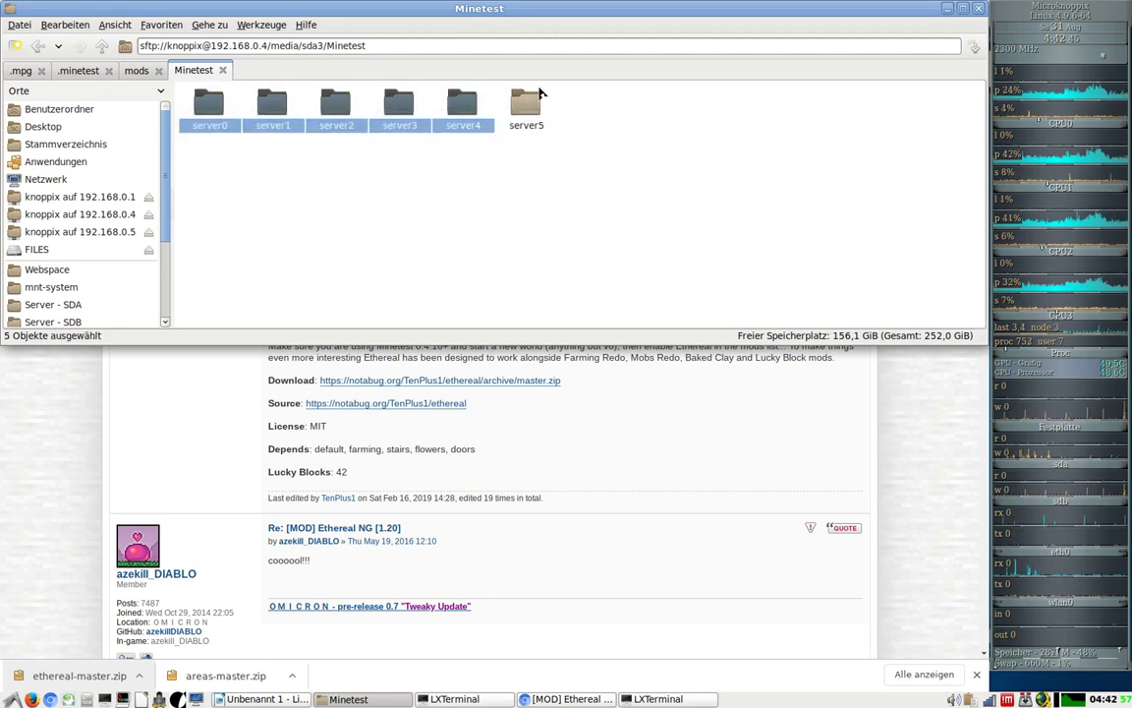
{"action": "left_click", "coordinate": [537, 110]}
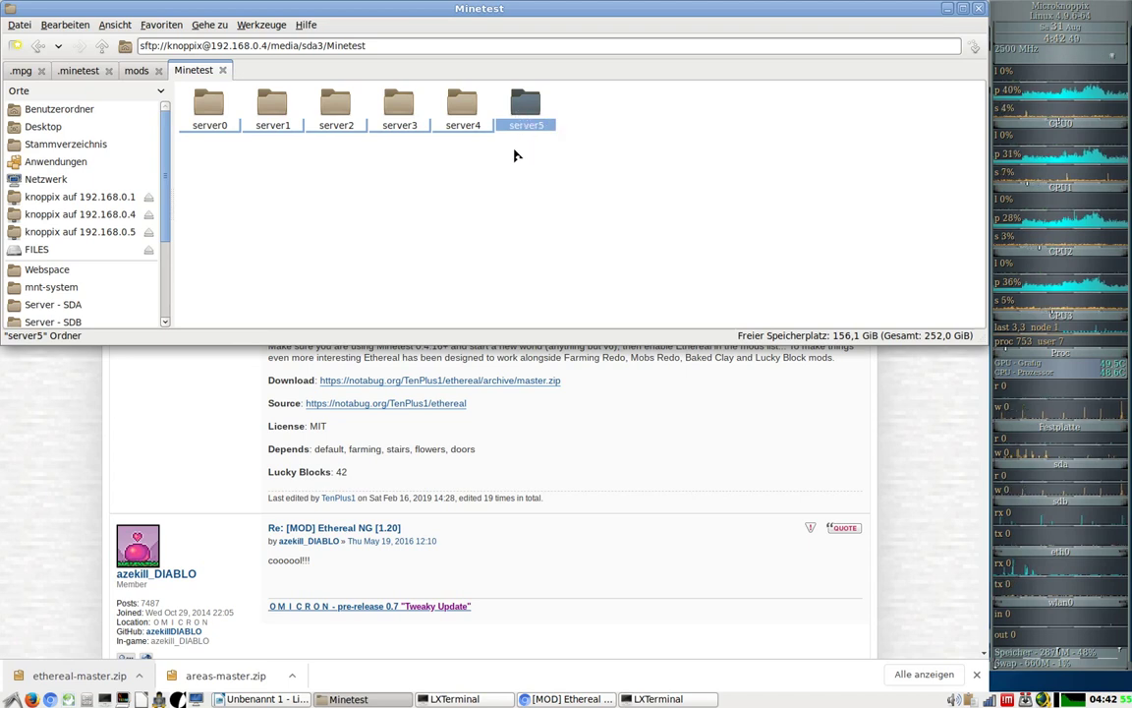
{"action": "left_click", "coordinate": [455, 186]}
{"action": "left_click_drag", "start_coordinate": [433, 138], "coordinate": [90, 101]}
{"action": "left_click", "coordinate": [412, 180]}
{"action": "left_click", "coordinate": [462, 101]}
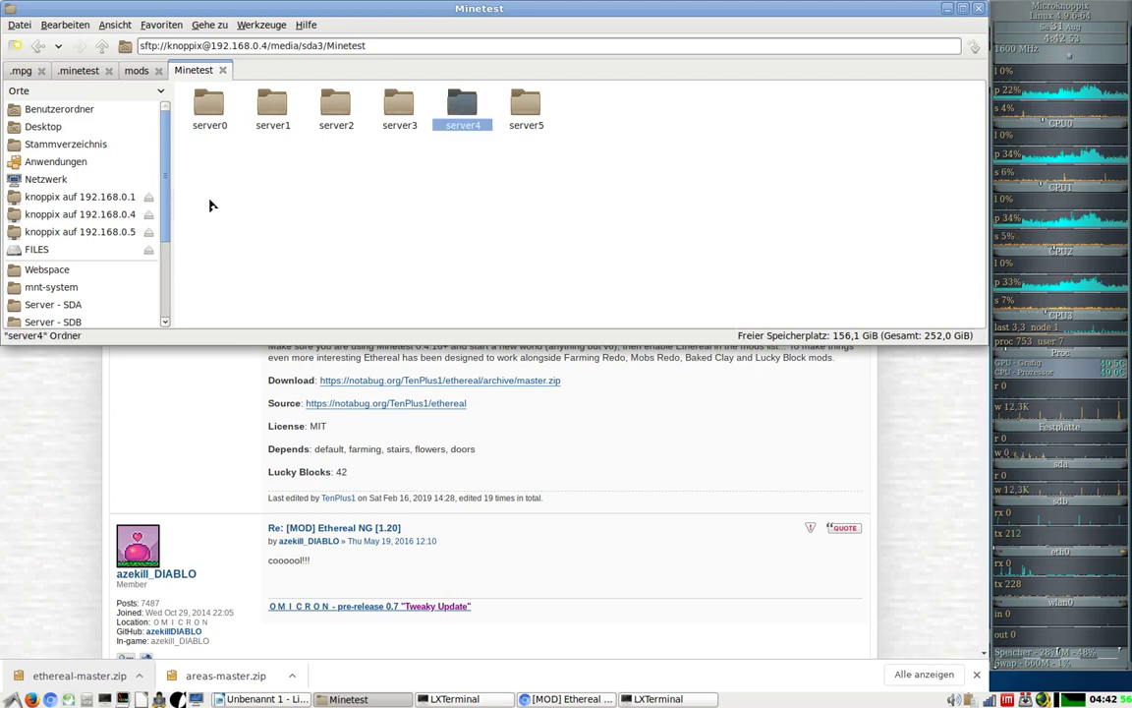
{"action": "left_click_drag", "start_coordinate": [204, 152], "coordinate": [403, 145]}
{"action": "left_click", "coordinate": [408, 185]}
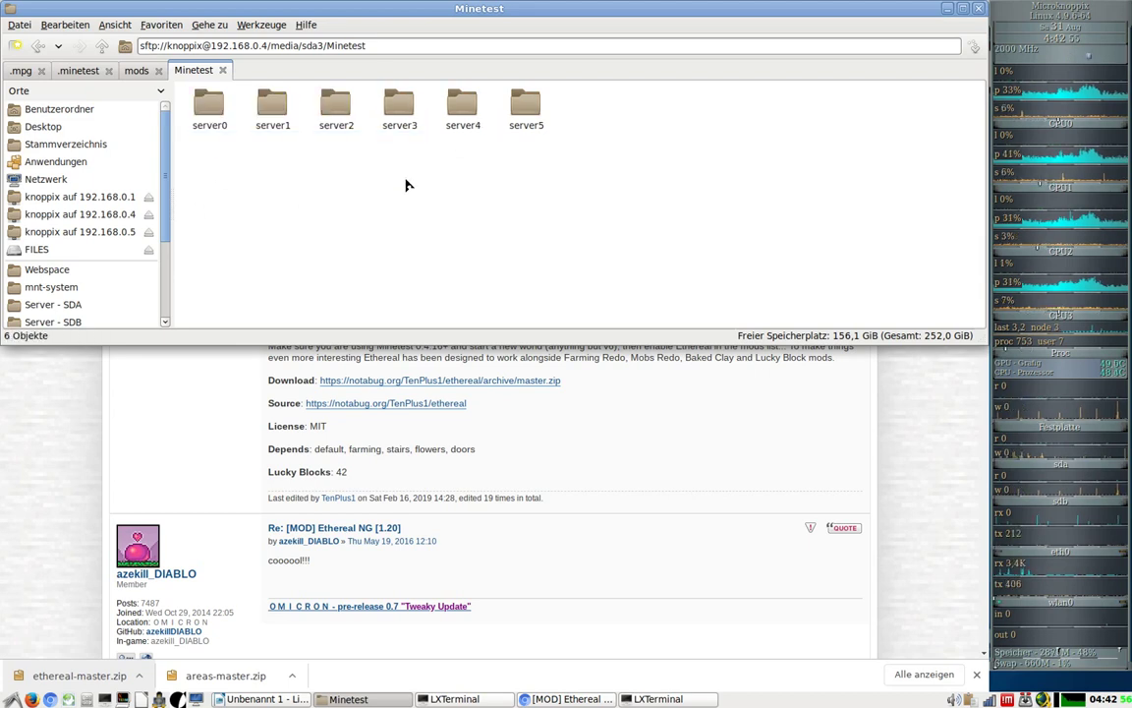
Open the mods folder inside server4's .minetest directory
{"action": "double_click", "coordinate": [425, 98]}
{"action": "left_click", "coordinate": [224, 125]}
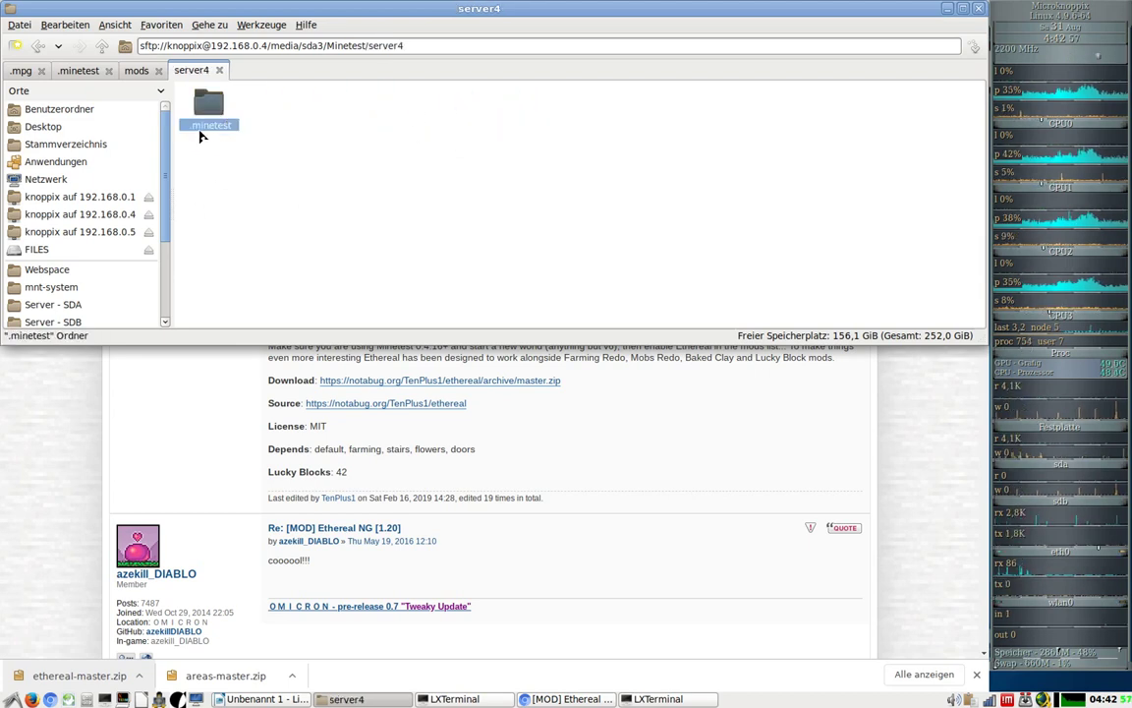
{"action": "double_click", "coordinate": [220, 124]}
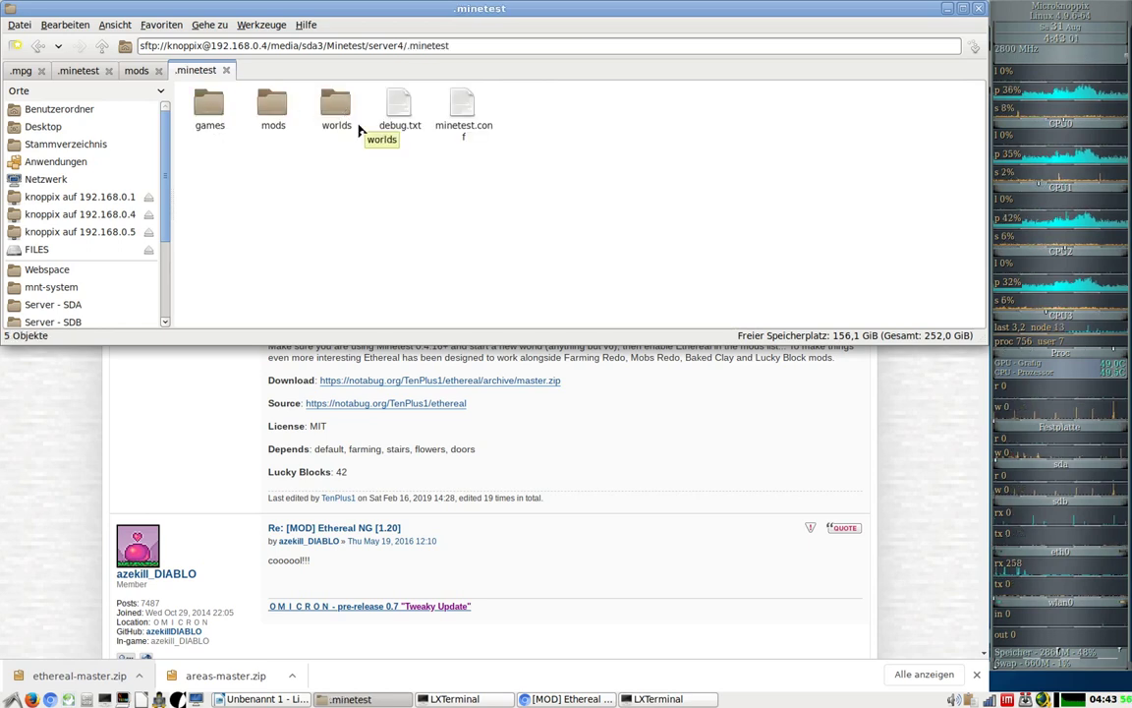
{"action": "left_click", "coordinate": [273, 113]}
{"action": "double_click", "coordinate": [273, 113]}
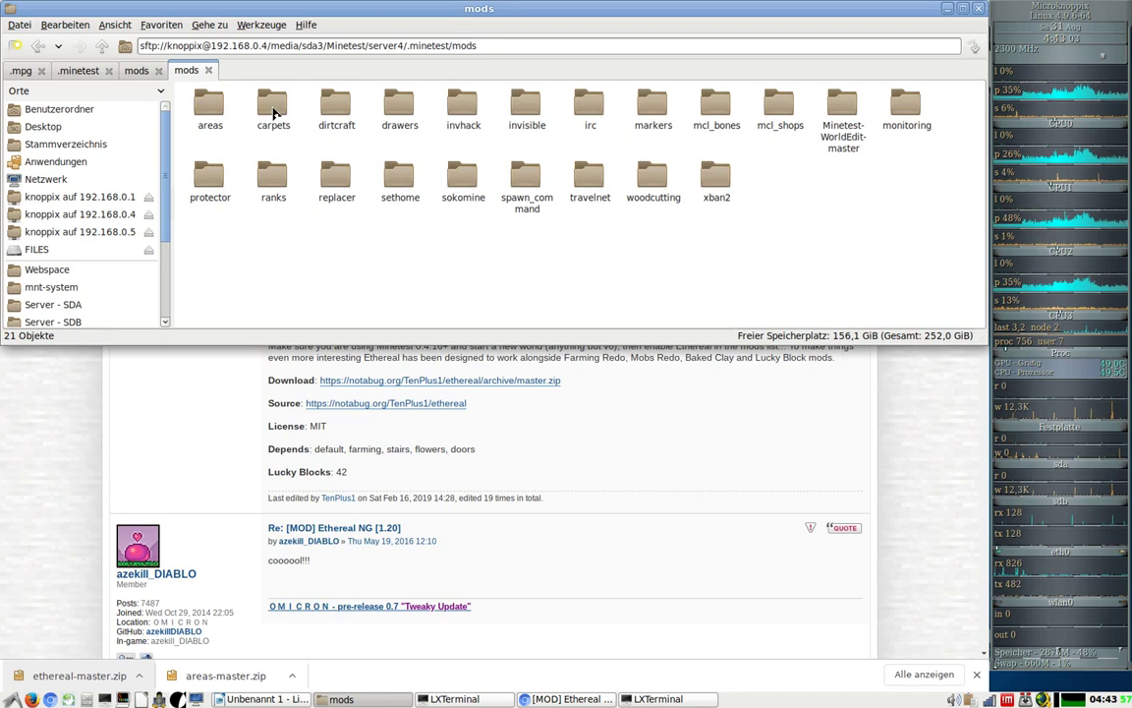
Look over all of server4's installed mods, clear the selection and return to the Minetest folder
{"action": "left_click_drag", "start_coordinate": [920, 218], "coordinate": [175, 79]}
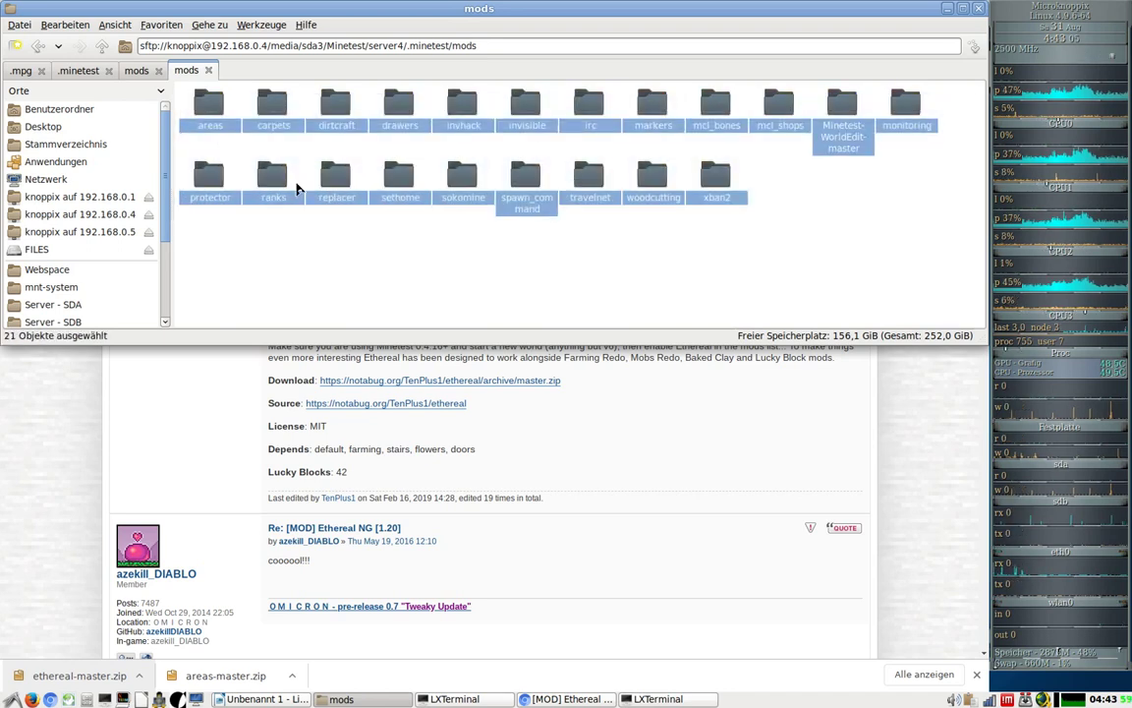
{"action": "left_click", "coordinate": [415, 260]}
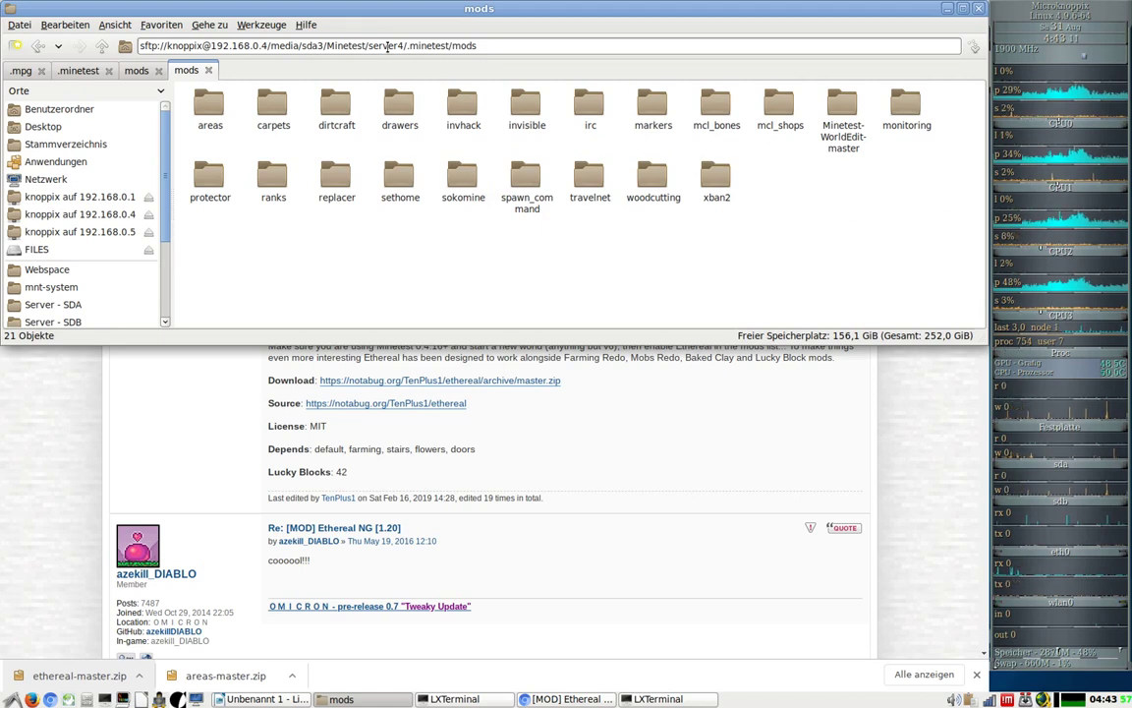
{"action": "left_click", "coordinate": [102, 46]}
{"action": "left_click", "coordinate": [102, 46]}
{"action": "left_click", "coordinate": [102, 46]}
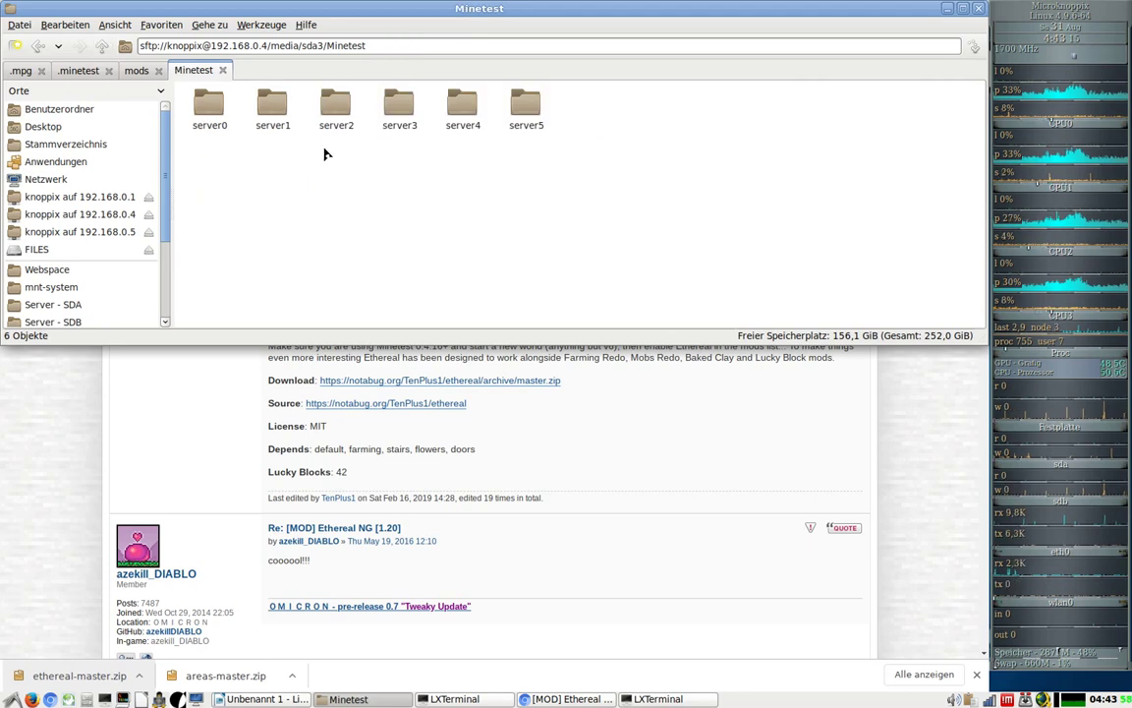
Open the mods folder inside server2's .minetest directory, look over the installed mods and select 3d_armor
{"action": "left_click", "coordinate": [341, 106]}
{"action": "double_click", "coordinate": [341, 106]}
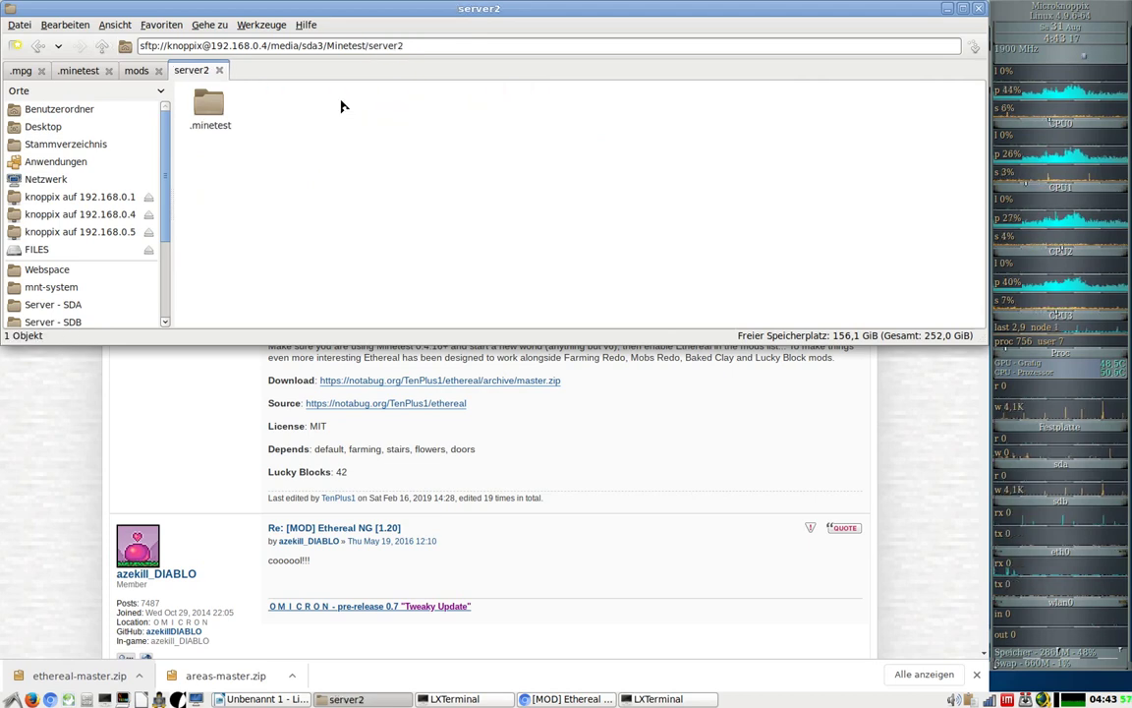
{"action": "double_click", "coordinate": [211, 106]}
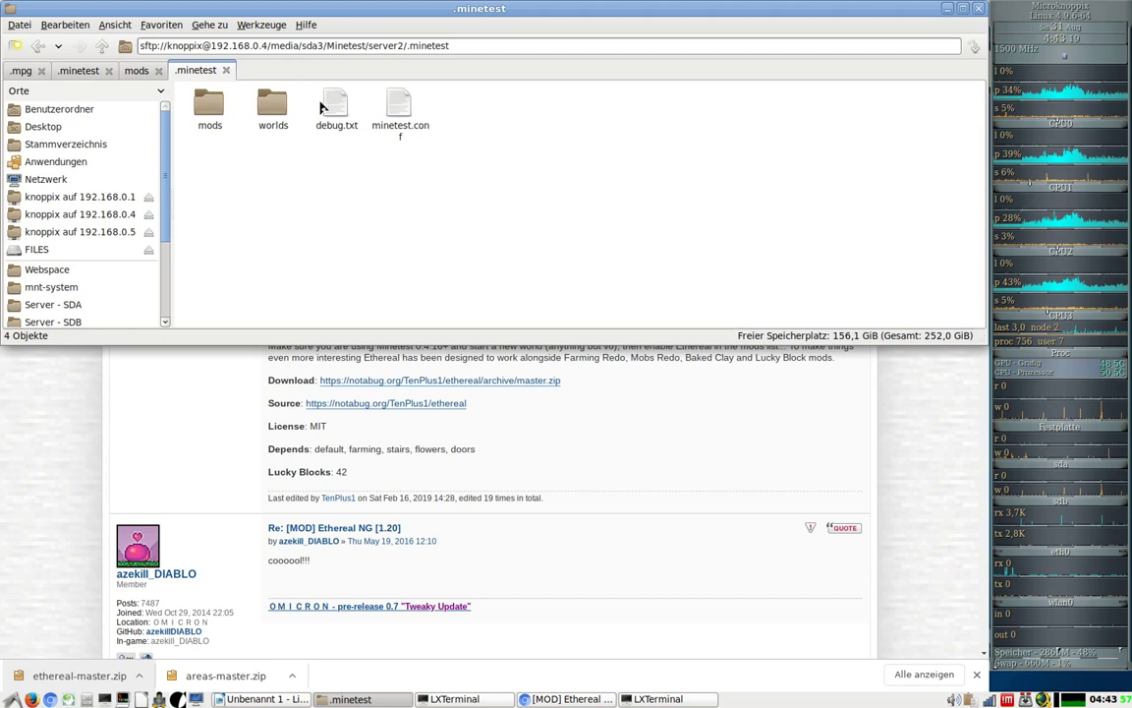
{"action": "double_click", "coordinate": [210, 101]}
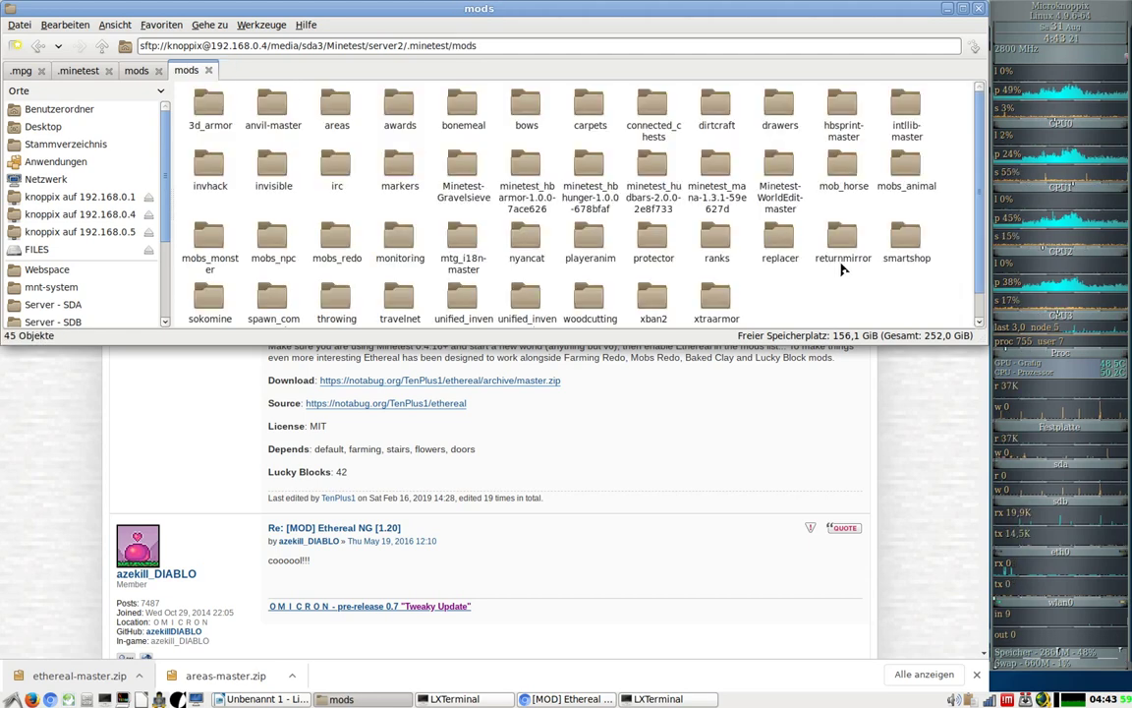
{"action": "scroll", "coordinate": [855, 261], "scroll_direction": "down", "scroll_amount": 1}
{"action": "scroll", "coordinate": [865, 266], "scroll_direction": "up", "scroll_amount": 1}
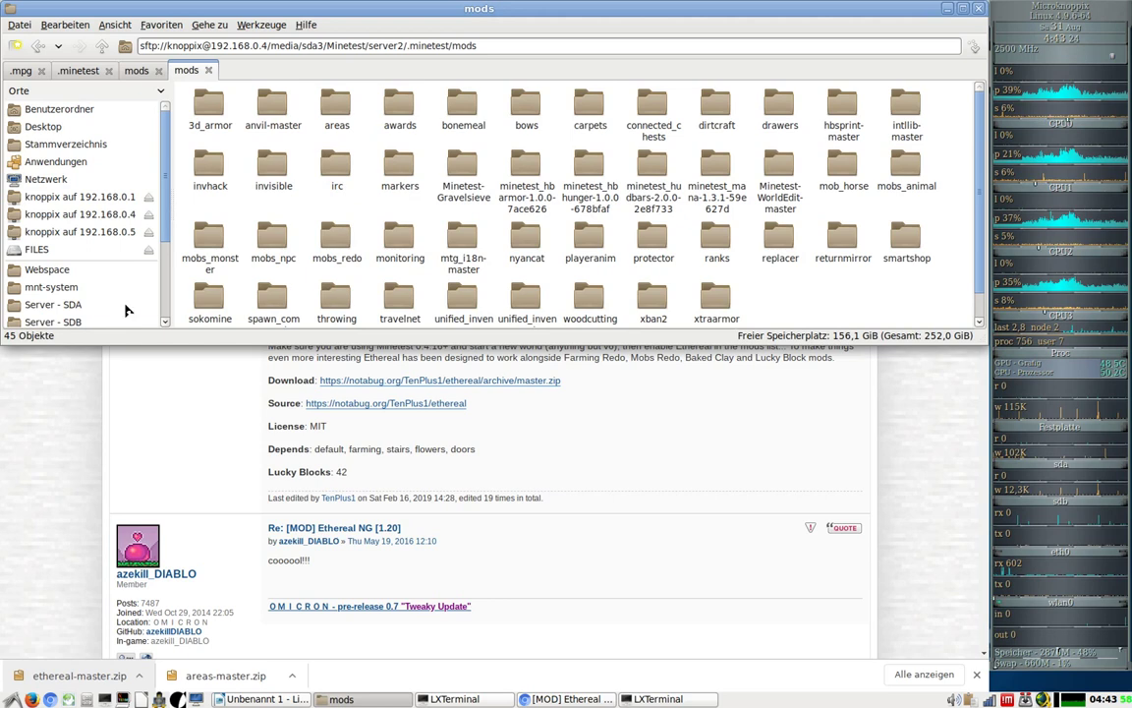
{"action": "left_click", "coordinate": [208, 110]}
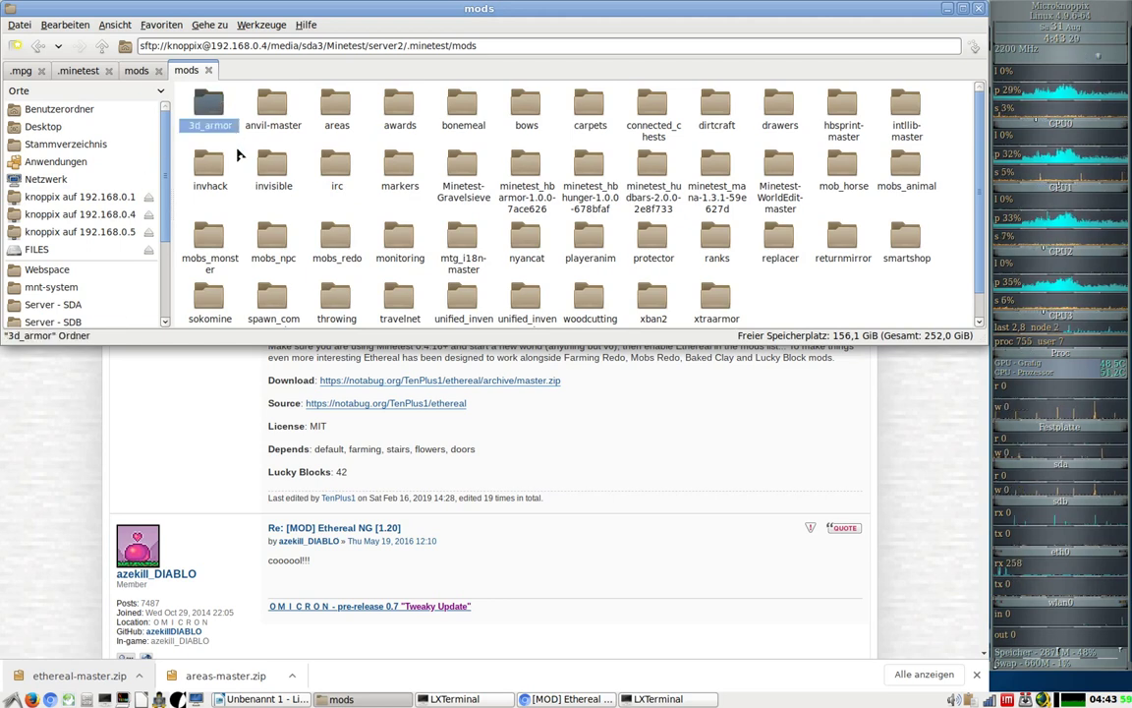
Switch to the browser, search for "minetest mod 3d armor" and open the Minetest Forums topic for the 3D Armor modpack
{"action": "left_click", "coordinate": [151, 349]}
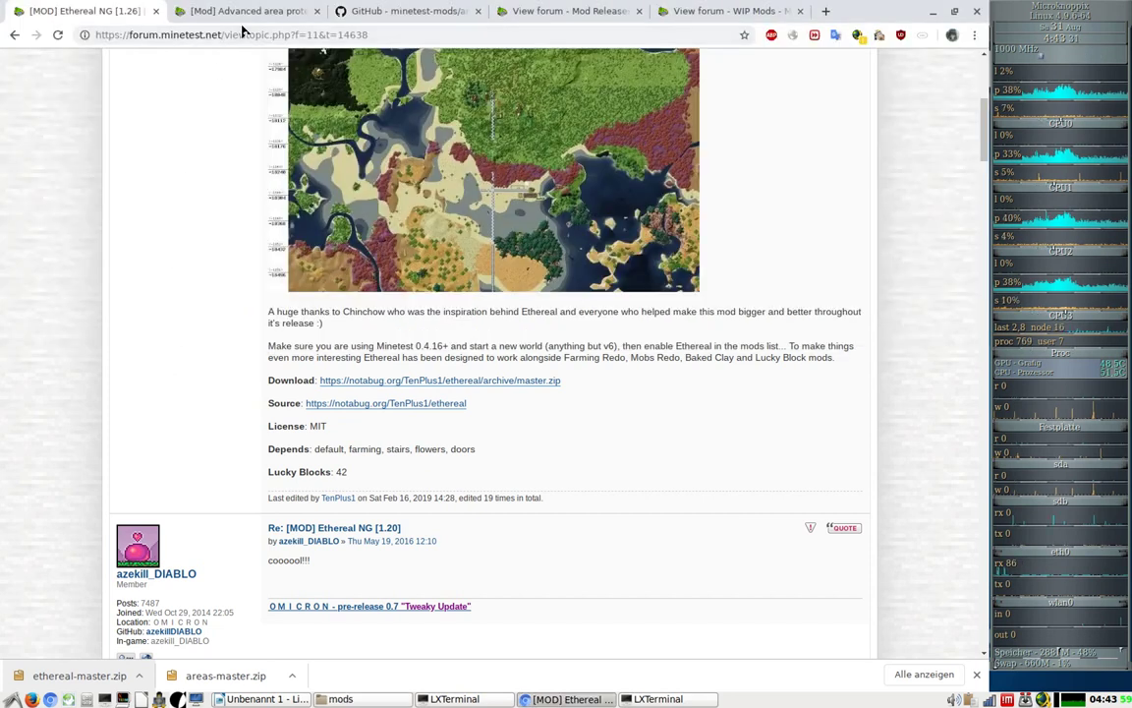
{"action": "left_click", "coordinate": [213, 34]}
{"action": "type", "text": "mi"}
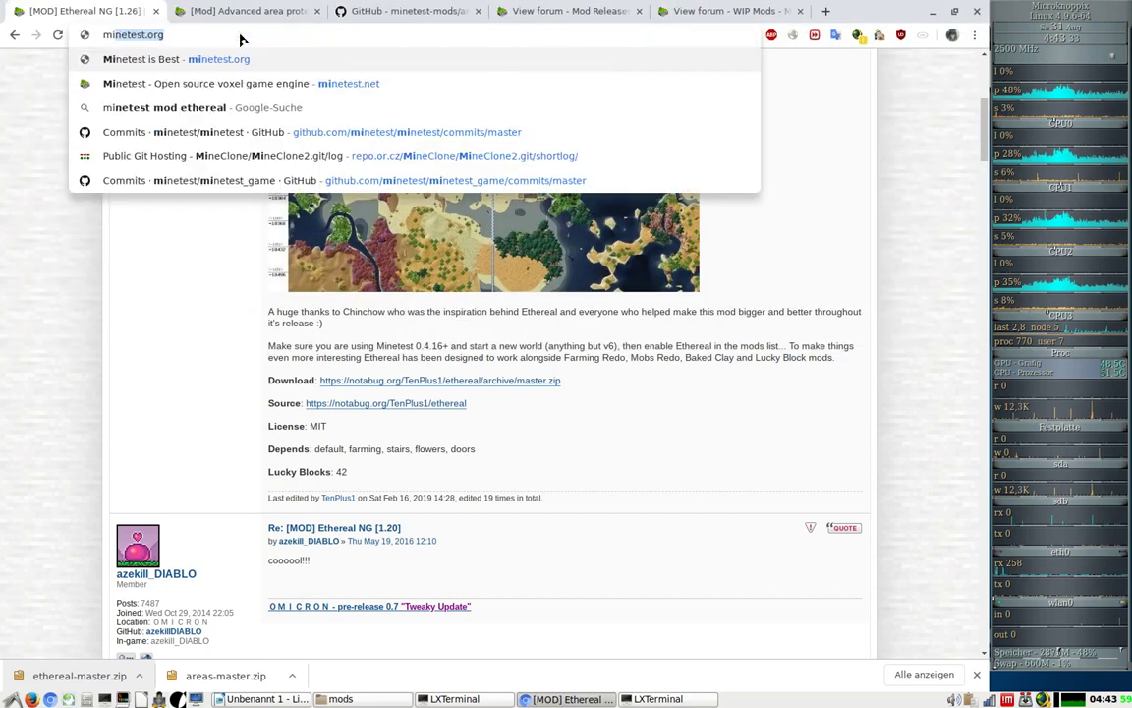
{"action": "type", "text": "netest mo"}
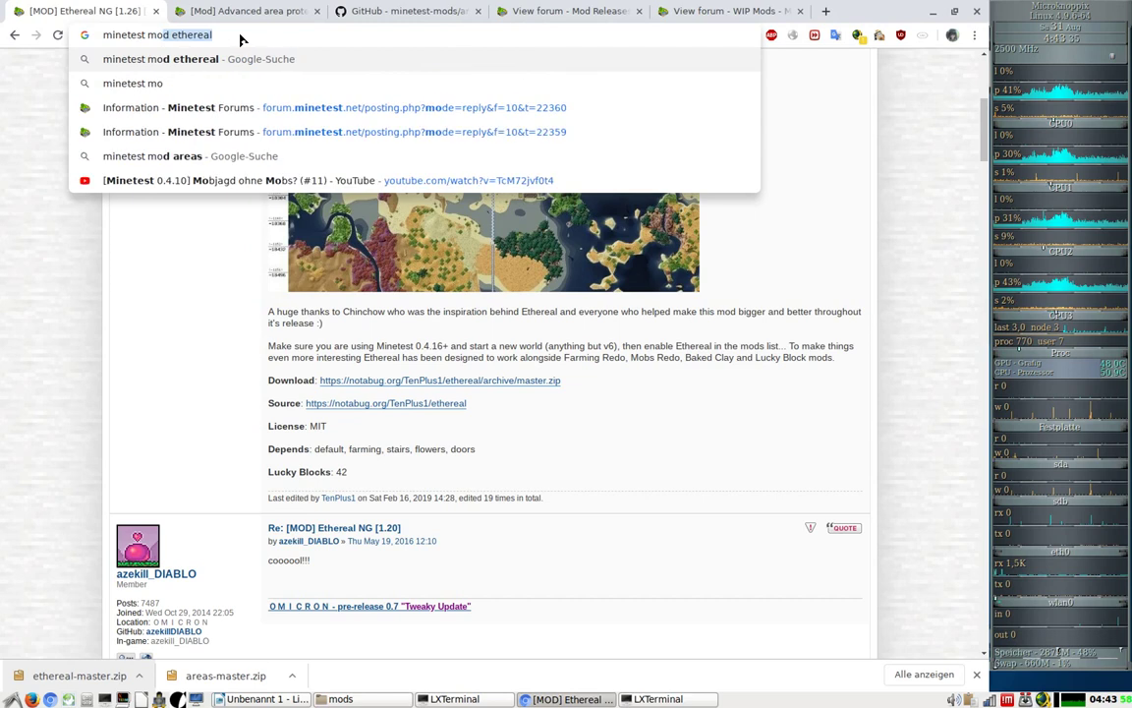
{"action": "type", "text": "d 3d armor"}
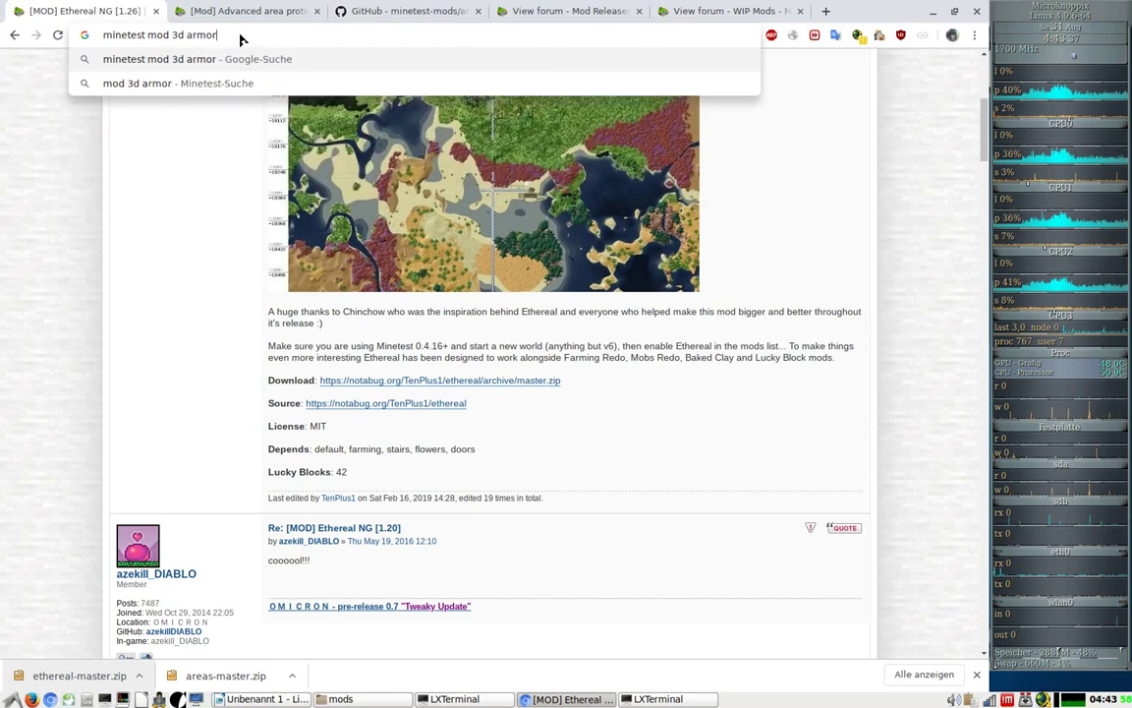
{"action": "key", "text": "Return"}
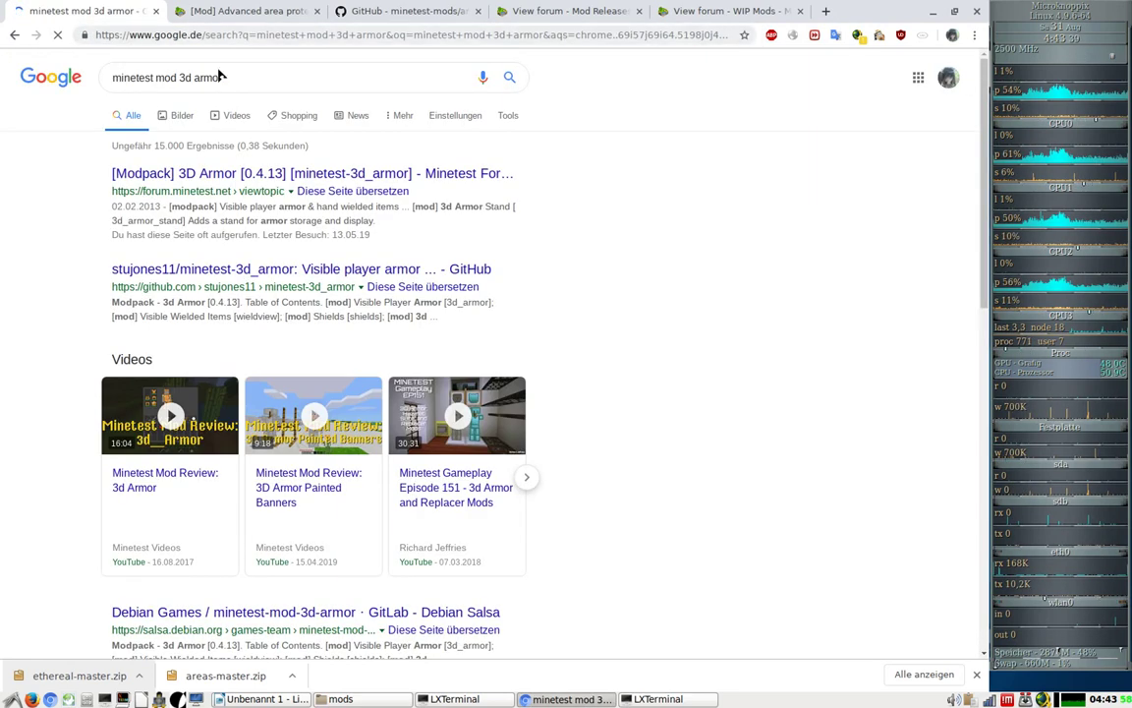
{"action": "left_click", "coordinate": [180, 178]}
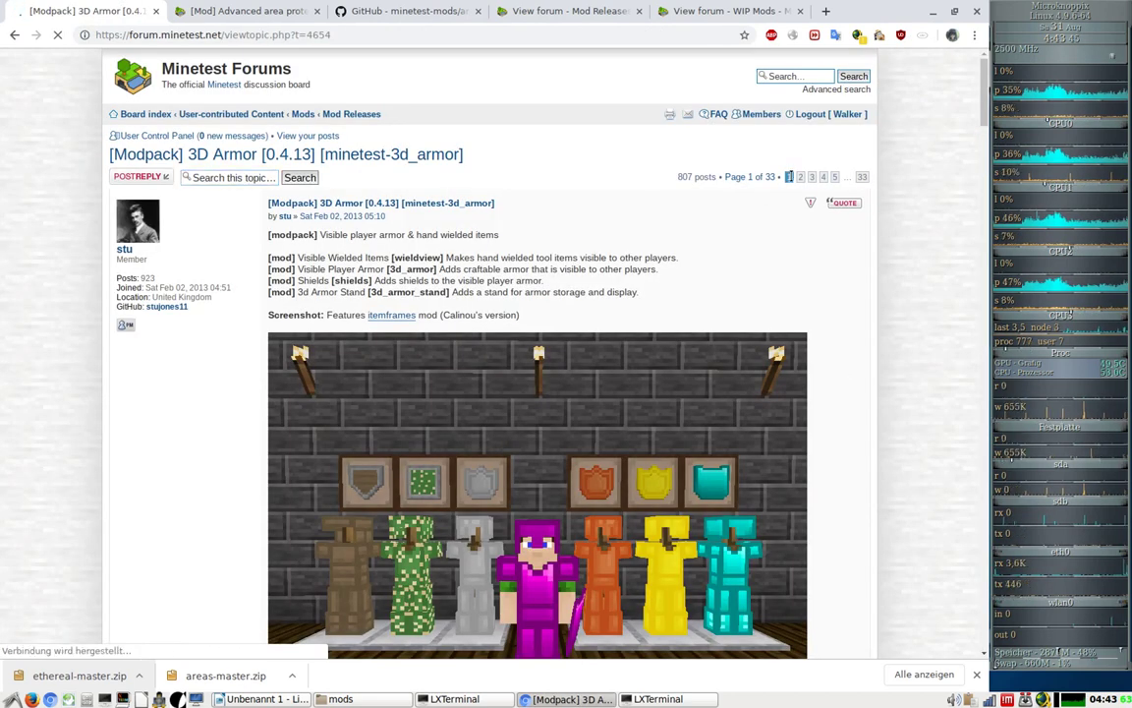
Expand the older versions list in the 3D Armor post, compare which Minetest versions the downloads match, and check the Version 0.4.5 link
{"action": "scroll", "coordinate": [518, 305], "scroll_direction": "down", "scroll_amount": 5}
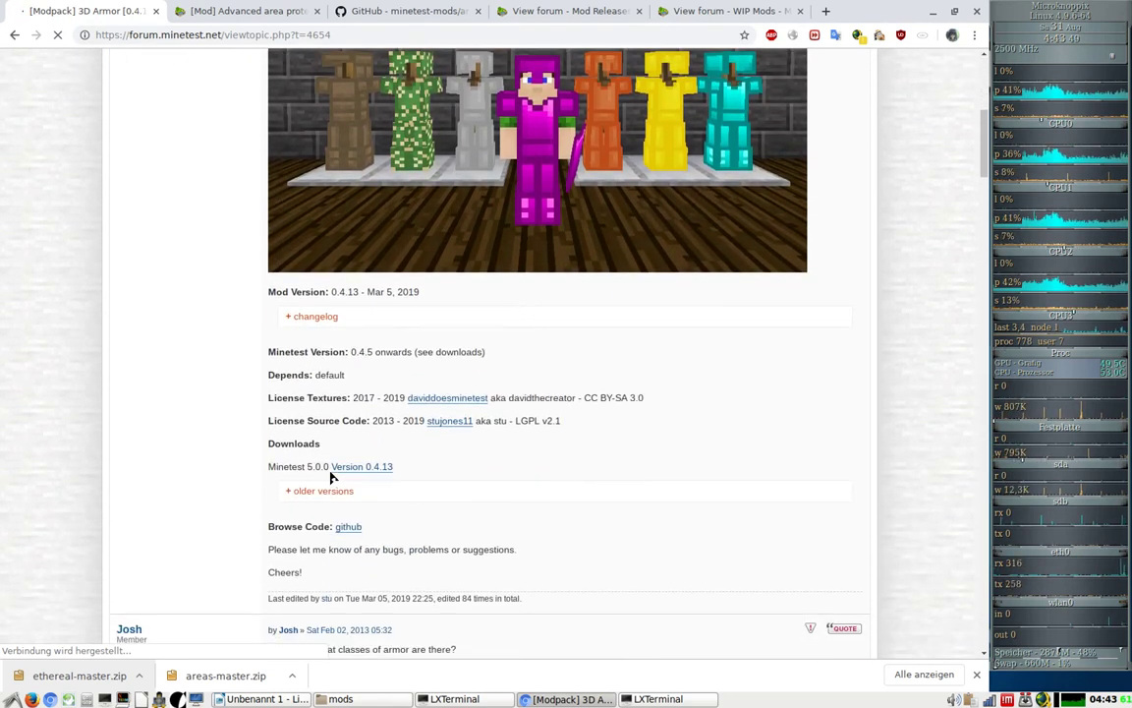
{"action": "left_click", "coordinate": [361, 470]}
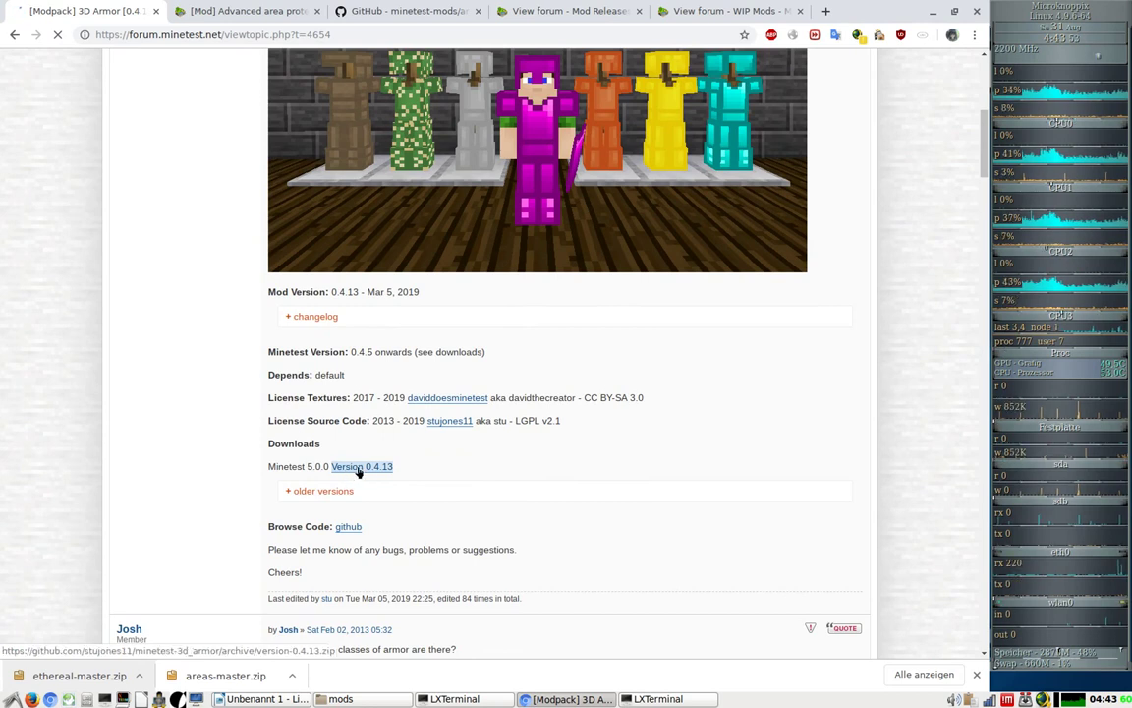
{"action": "left_click", "coordinate": [313, 491]}
{"action": "scroll", "coordinate": [341, 448], "scroll_direction": "down", "scroll_amount": 2}
{"action": "left_click", "coordinate": [363, 288]}
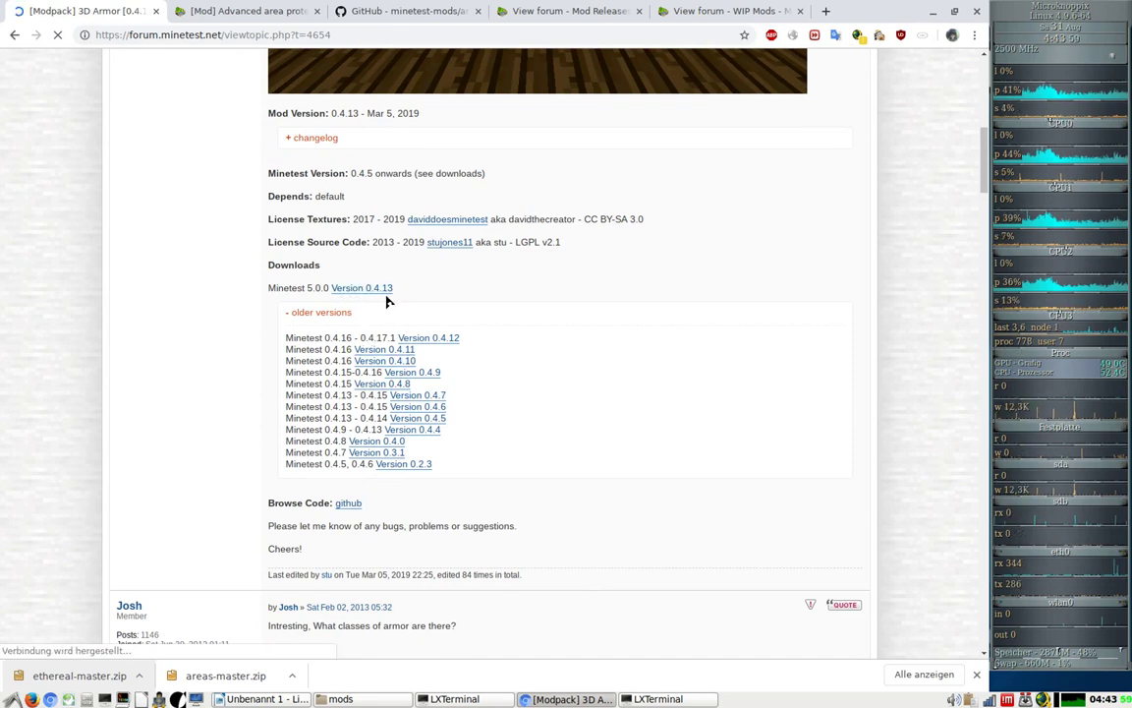
{"action": "double_click", "coordinate": [320, 287]}
{"action": "left_click_drag", "start_coordinate": [326, 337], "coordinate": [355, 337]}
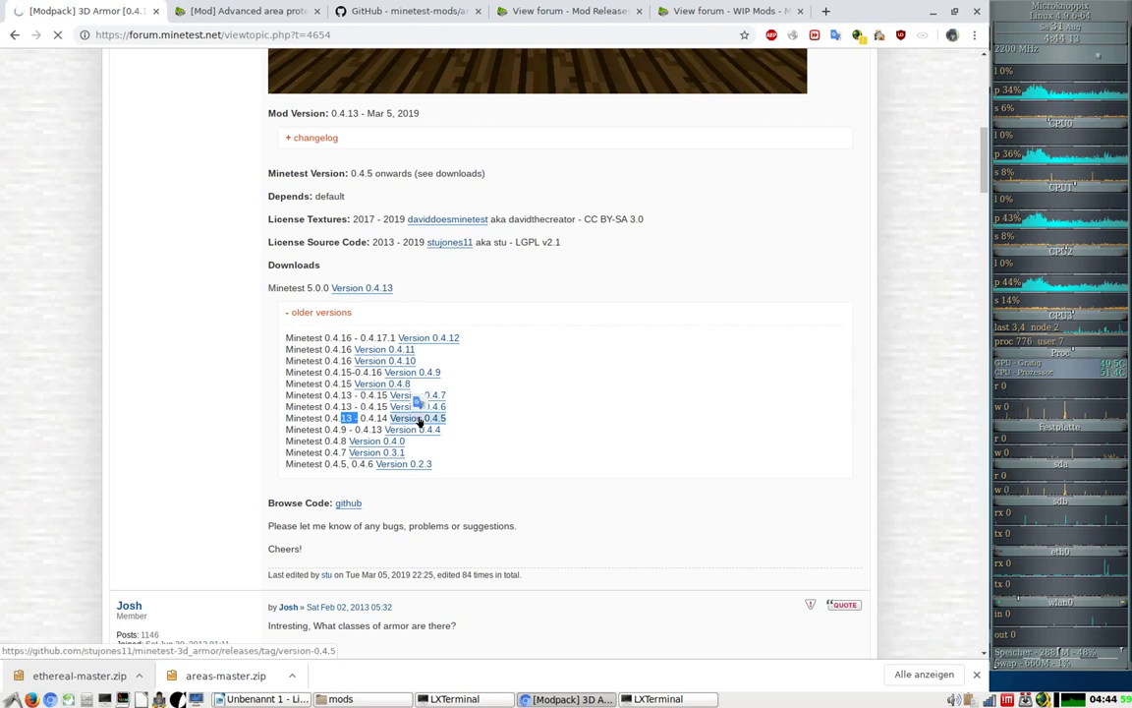
{"action": "left_click", "coordinate": [413, 419]}
{"action": "left_click", "coordinate": [16, 35]}
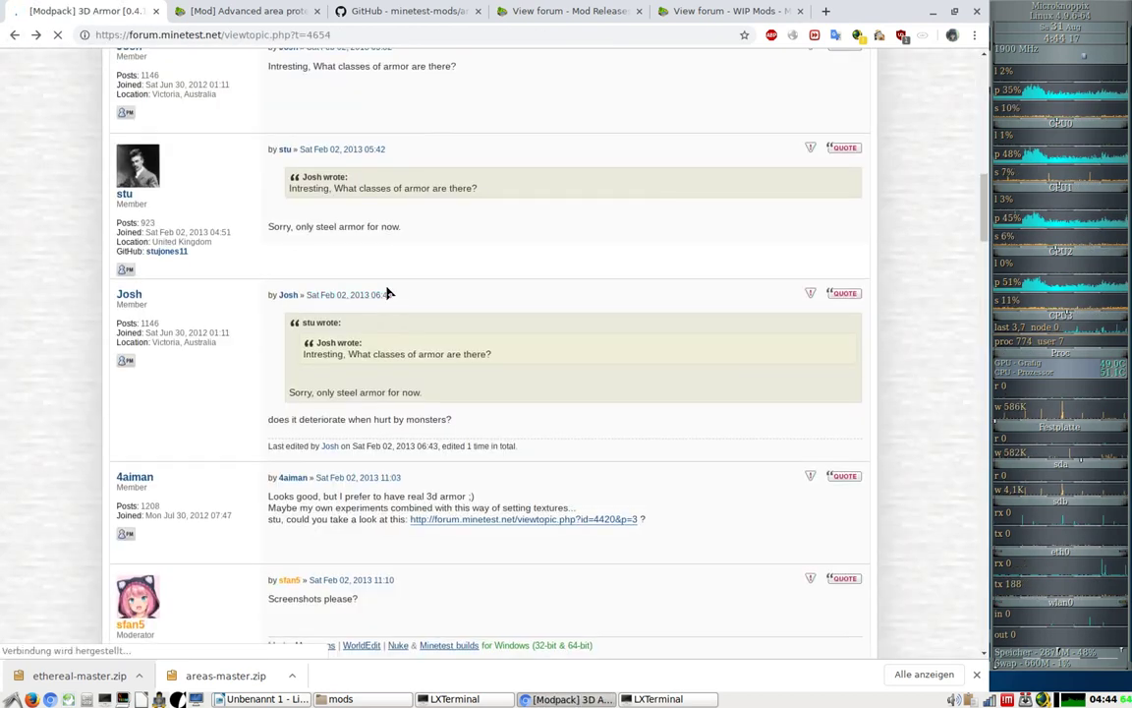
Return to the modpack's download section, show the older versions again and download Version 0.4.13 for Minetest 5.0.0
{"action": "scroll", "coordinate": [387, 295], "scroll_direction": "up", "scroll_amount": 6}
{"action": "scroll", "coordinate": [387, 304], "scroll_direction": "up", "scroll_amount": 4}
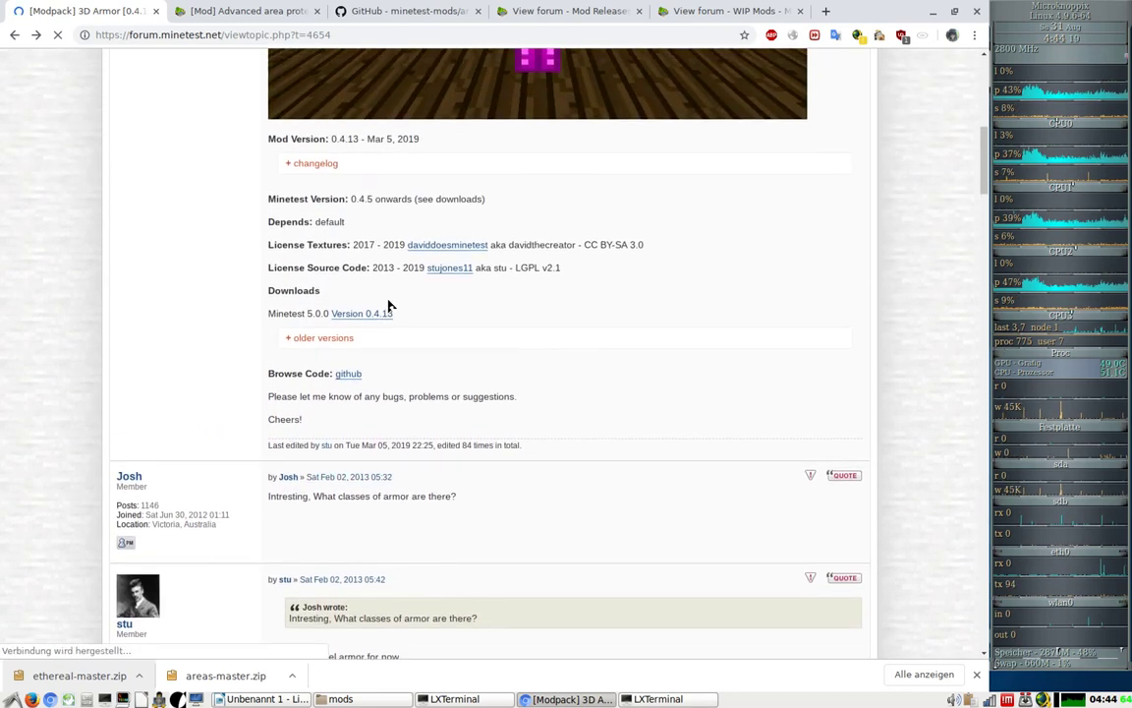
{"action": "left_click", "coordinate": [322, 480]}
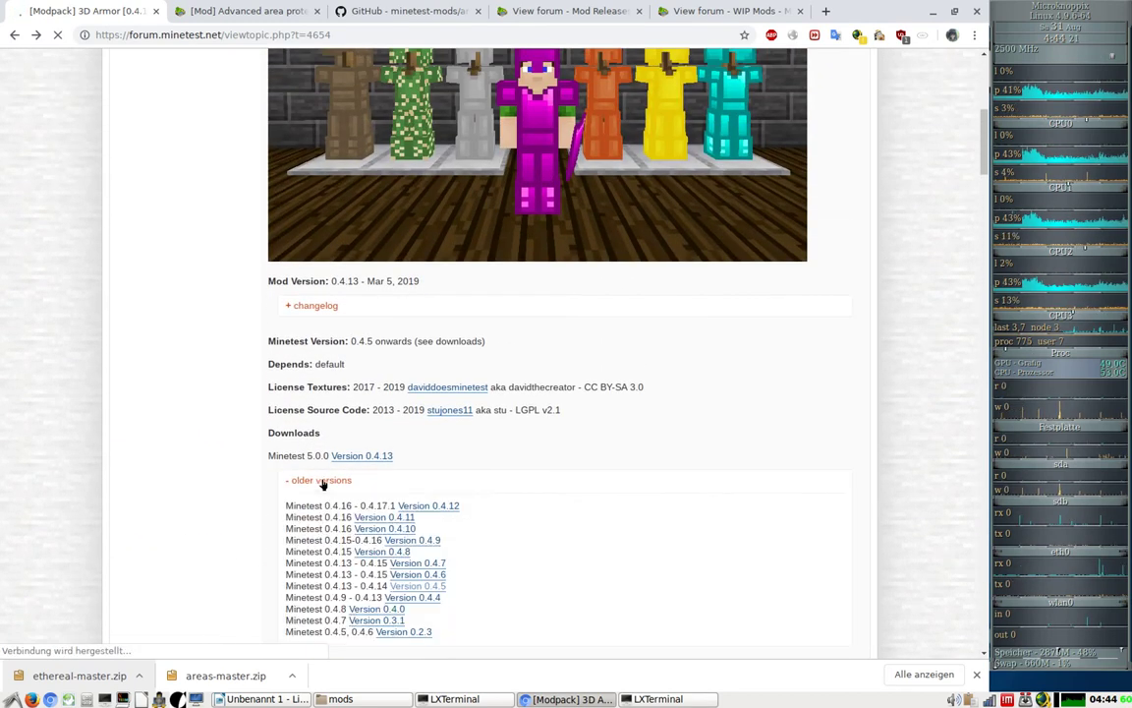
{"action": "scroll", "coordinate": [339, 412], "scroll_direction": "down", "scroll_amount": 3}
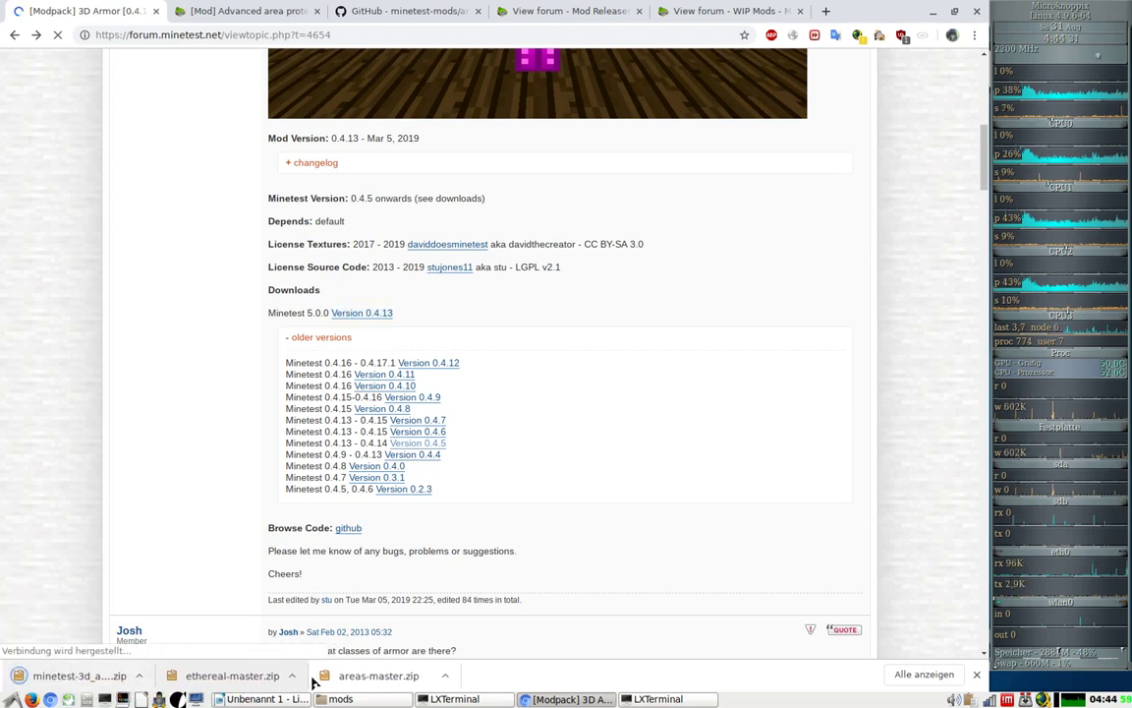
Copy the downloaded 3D Armor zip into the local /tmp/.bbb/.minetest/mods folder in the file manager
{"action": "left_click", "coordinate": [341, 699]}
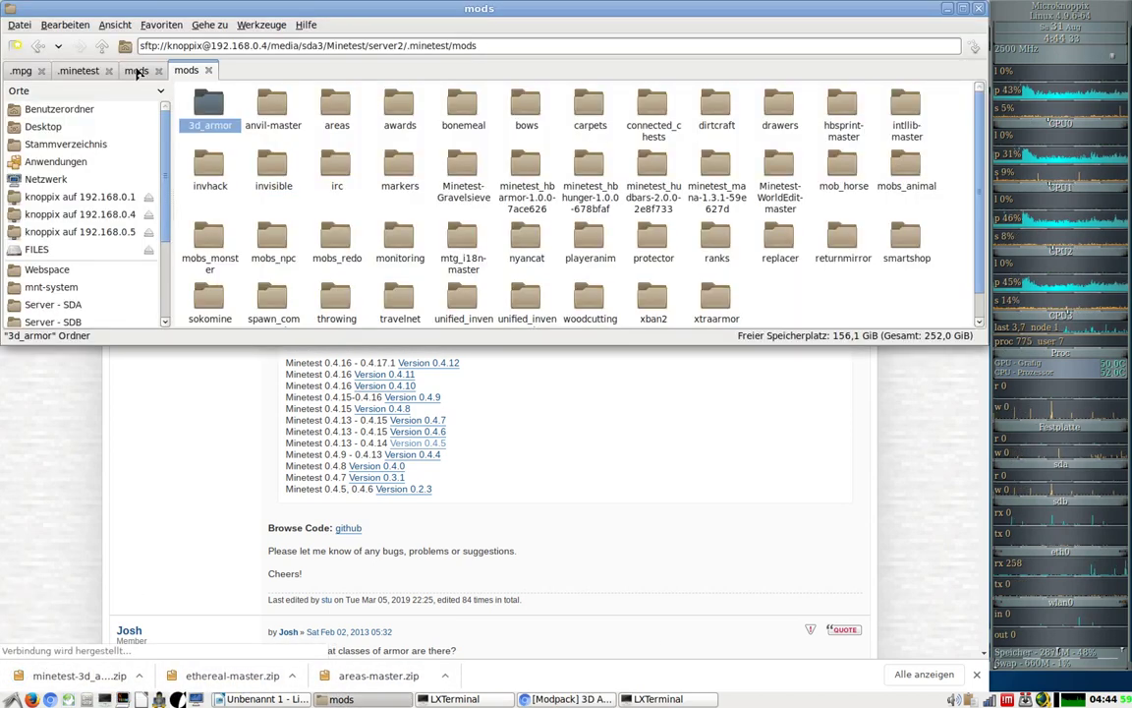
{"action": "left_click", "coordinate": [137, 71]}
{"action": "left_click_drag", "start_coordinate": [80, 676], "coordinate": [341, 218]}
Extract minetest-3d_armor-version-0.4.13.zip in the mods folder and delete the archive
{"action": "right_click", "coordinate": [330, 131]}
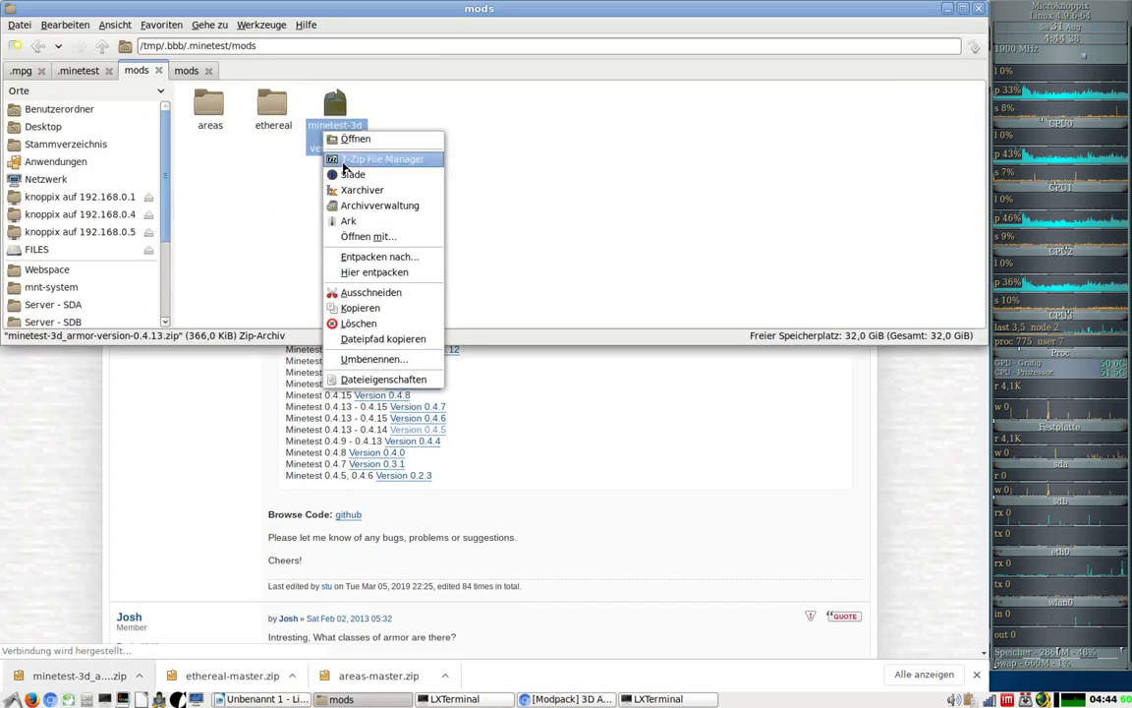
{"action": "left_click", "coordinate": [359, 272]}
{"action": "key", "text": "Delete"}
{"action": "key", "text": "Return"}
{"action": "left_click", "coordinate": [344, 131]}
{"action": "key", "text": "F2"}
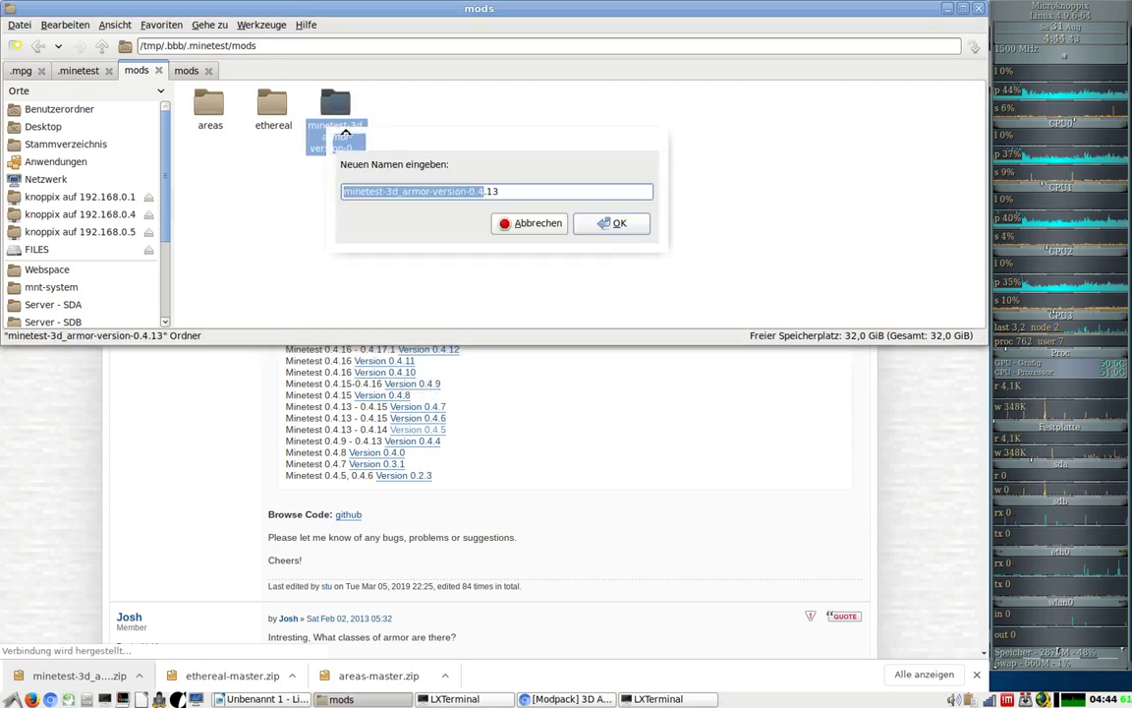
{"action": "left_click", "coordinate": [430, 192]}
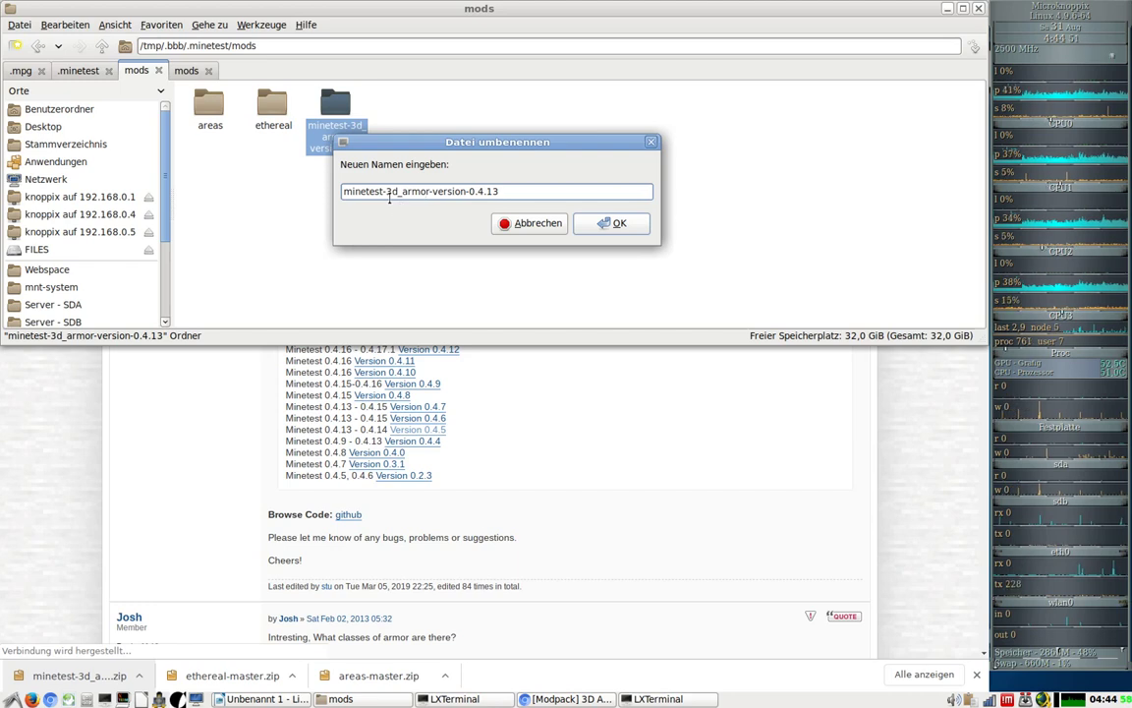
{"action": "left_click_drag", "start_coordinate": [386, 192], "coordinate": [496, 189]}
{"action": "key", "text": "BackSpace"}
{"action": "key", "text": "BackSpace"}
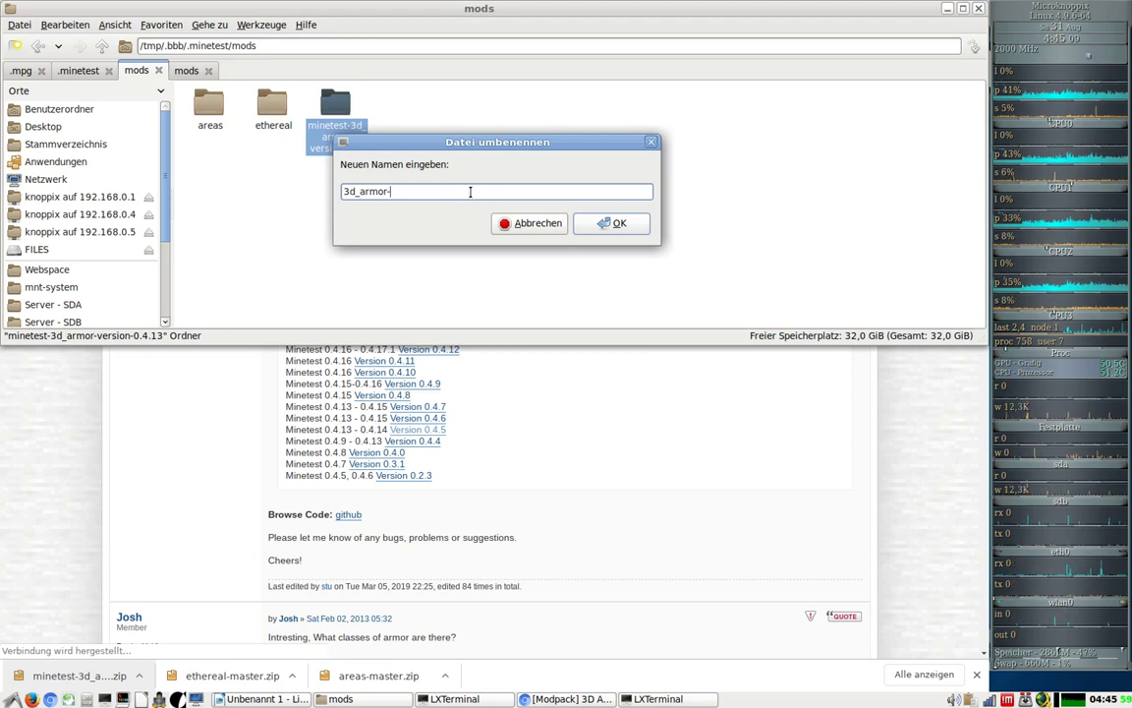
{"action": "type", "text": "master"}
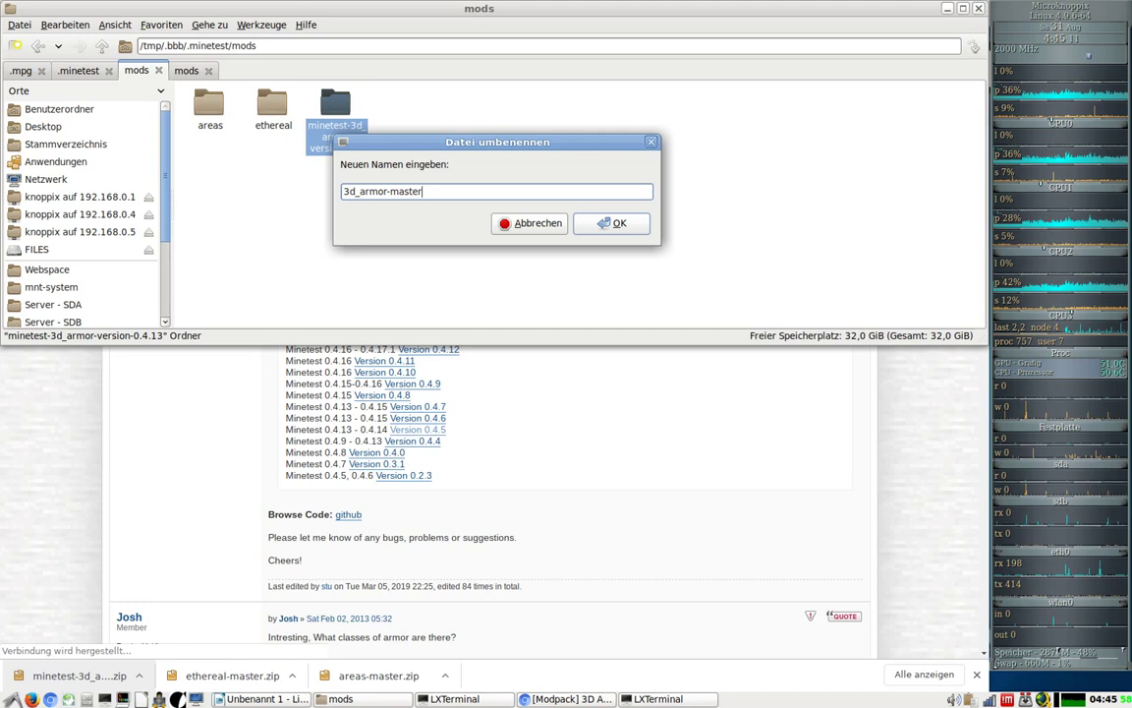
{"action": "key", "text": "BackSpace"}
{"action": "key", "text": "BackSpace"}
{"action": "key", "text": "BackSpace"}
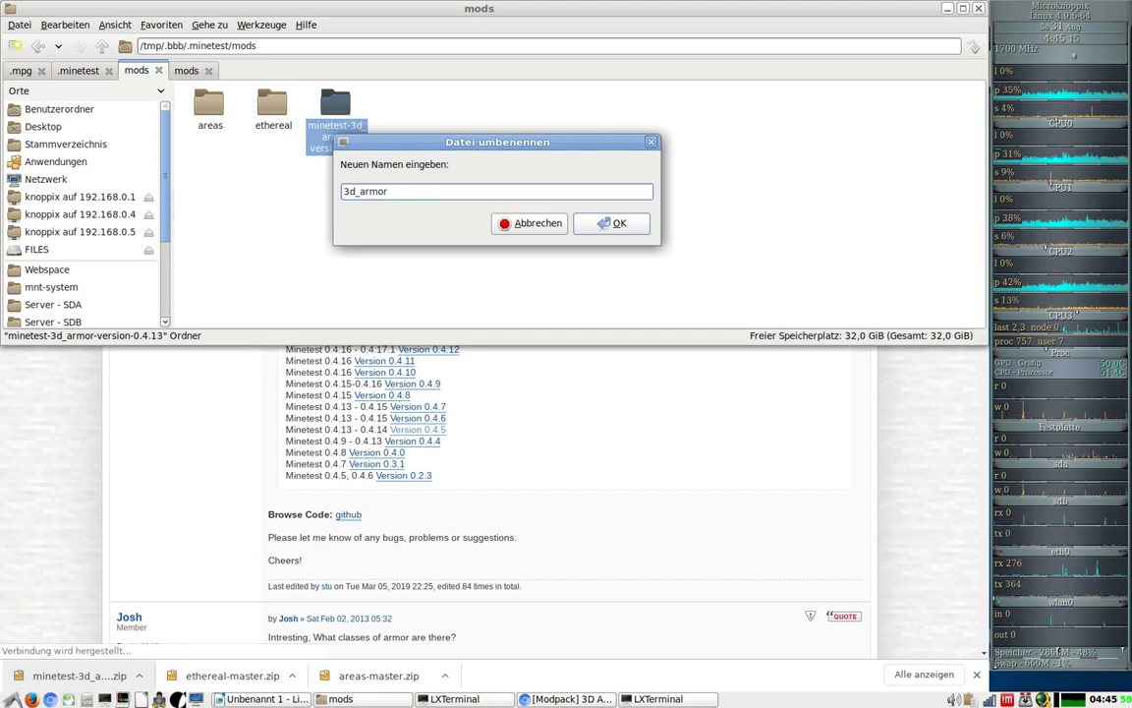
{"action": "type", "text": "."}
{"action": "type", "text": "master"}
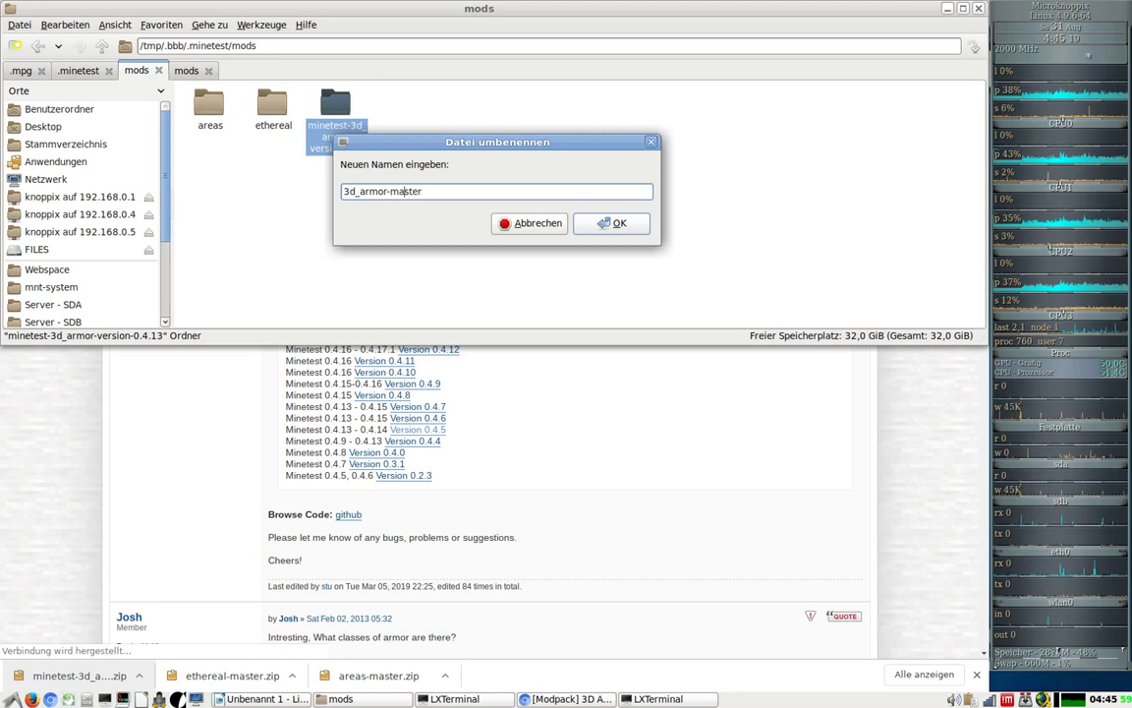
{"action": "left_click", "coordinate": [390, 191]}
{"action": "key", "text": "BackSpace"}
{"action": "type", "text": "_"}
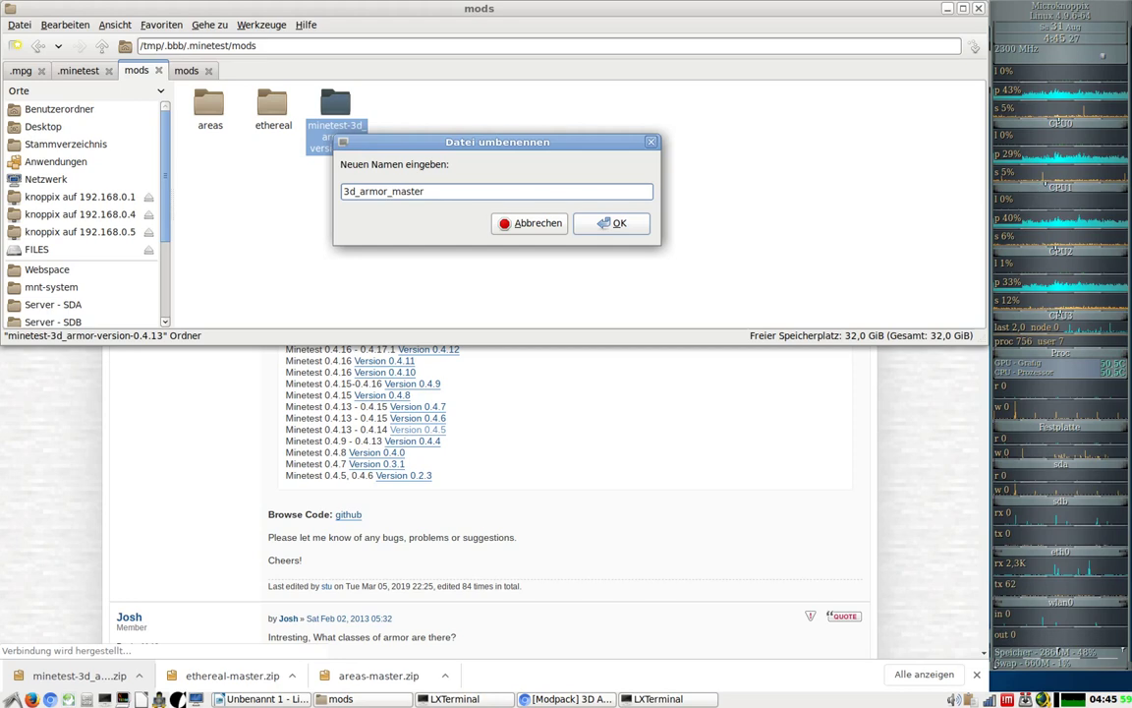
{"action": "left_click", "coordinate": [441, 191]}
{"action": "key", "text": "BackSpace"}
{"action": "key", "text": "BackSpace"}
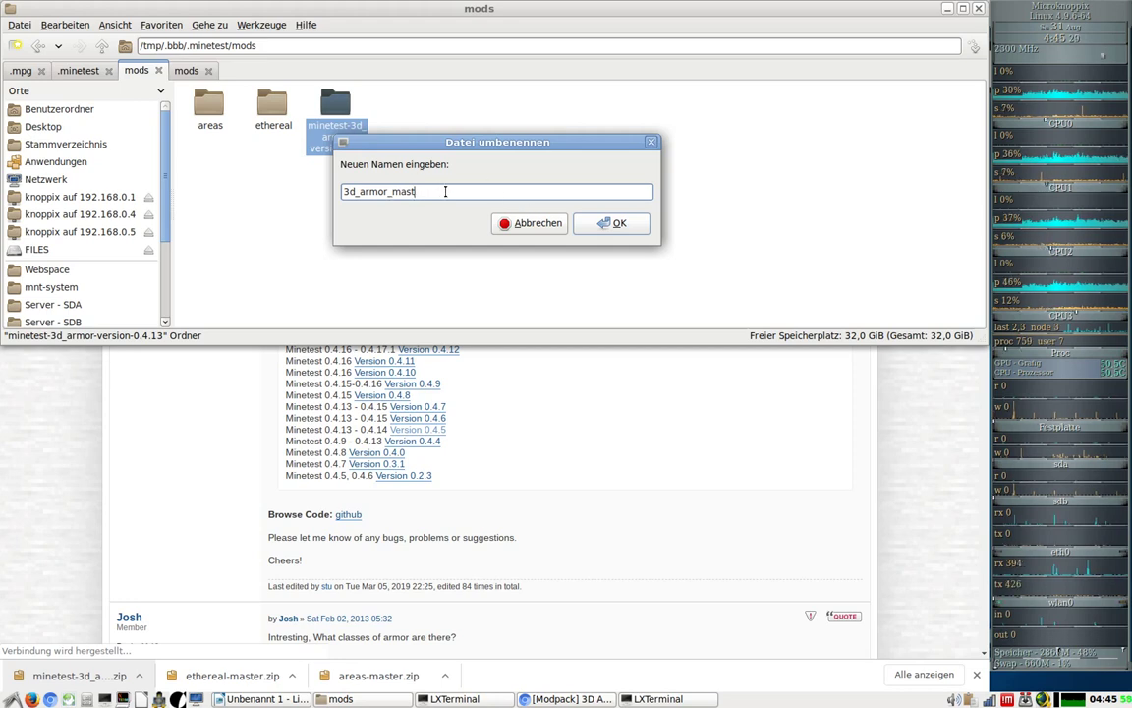
{"action": "key", "text": "BackSpace"}
{"action": "key", "text": "BackSpace"}
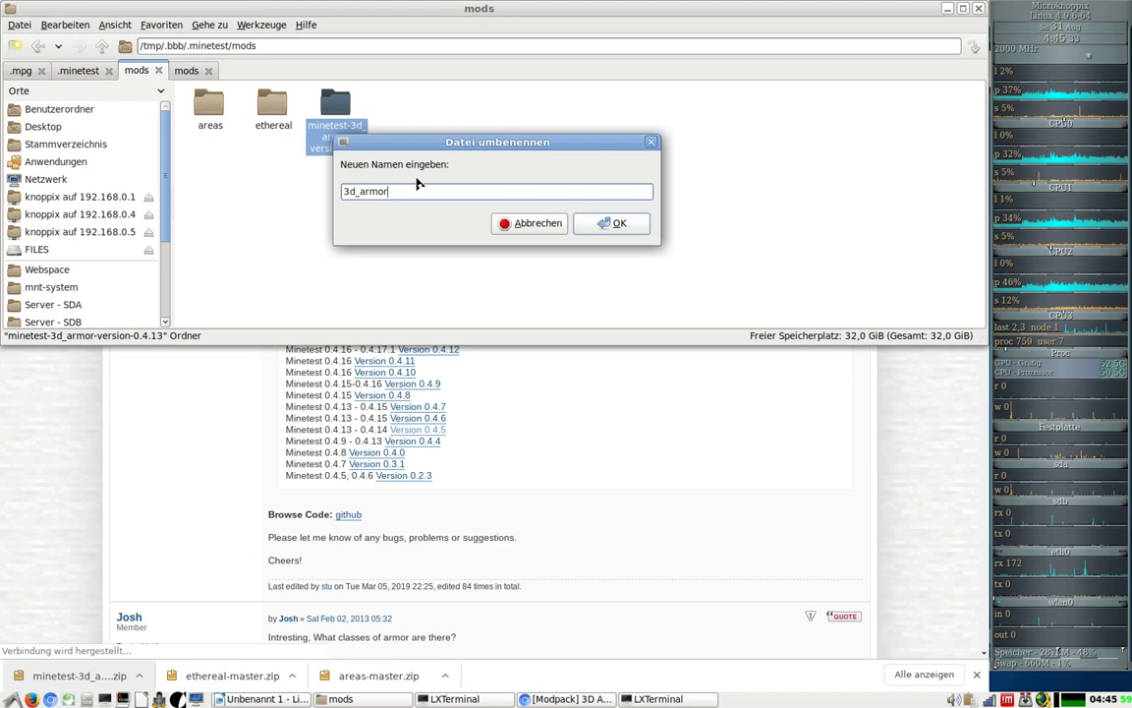
{"action": "key", "text": "Escape"}
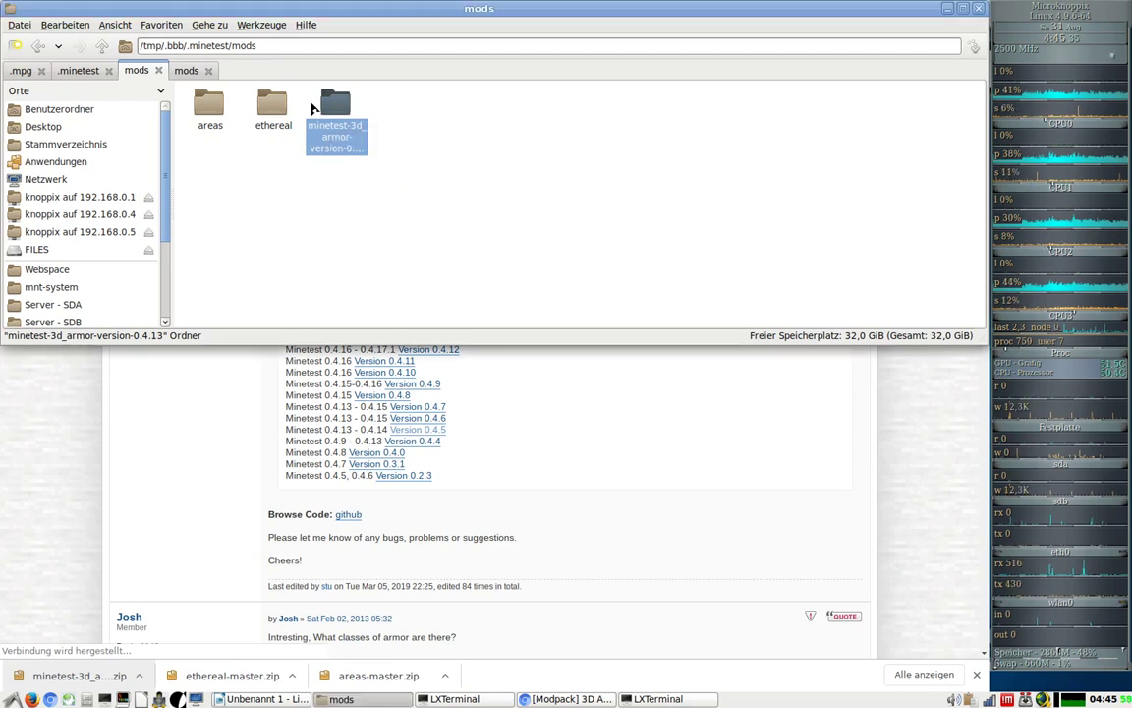
Rename the extracted minetest-3d_armor-version-0.4.13 folder as 3d_armor
{"action": "key", "text": "F2"}
{"action": "left_click", "coordinate": [362, 192]}
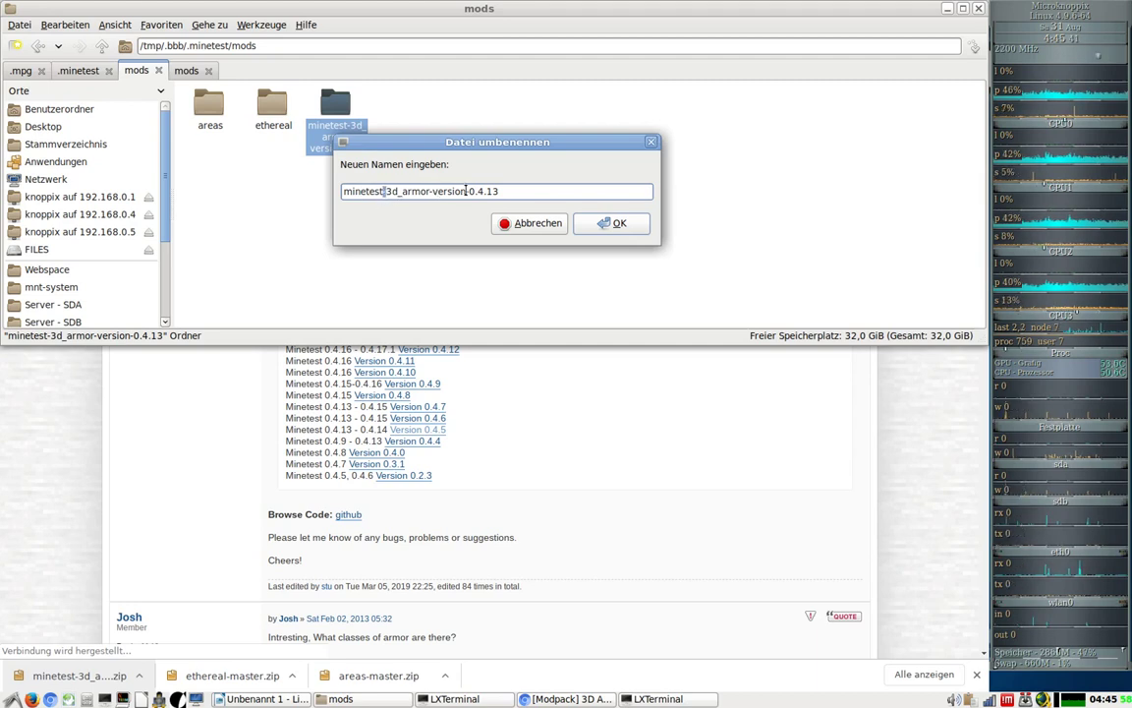
{"action": "triple_click", "coordinate": [501, 190]}
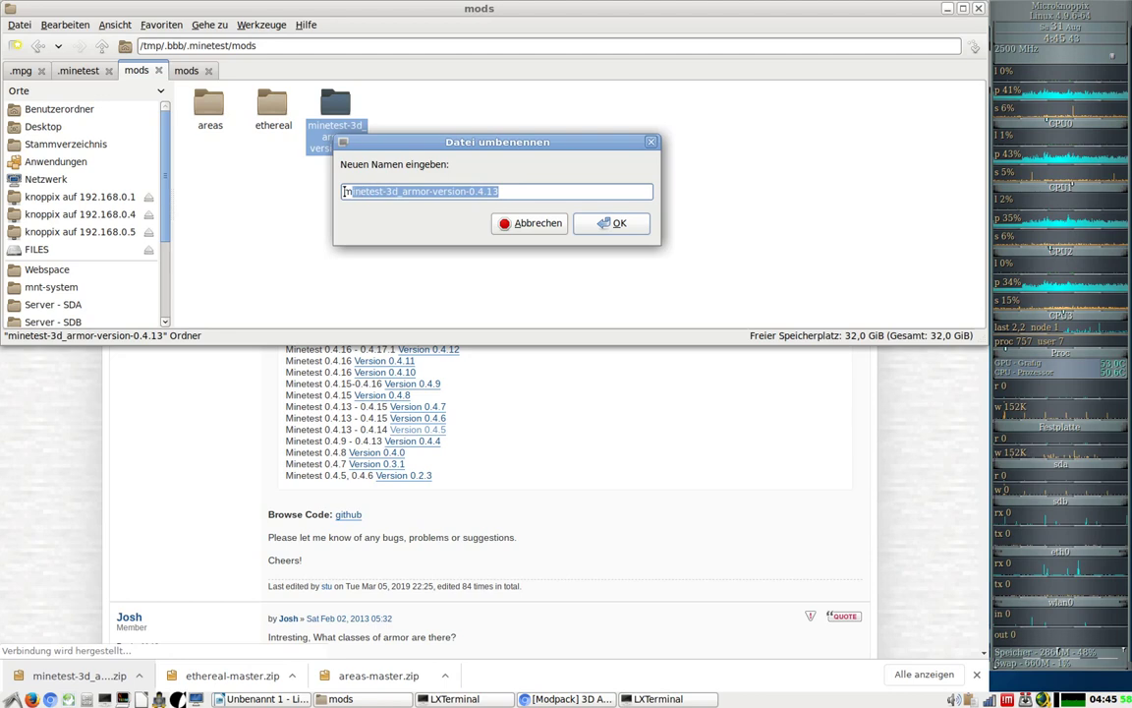
{"action": "left_click", "coordinate": [494, 191]}
{"action": "left_click", "coordinate": [467, 192]}
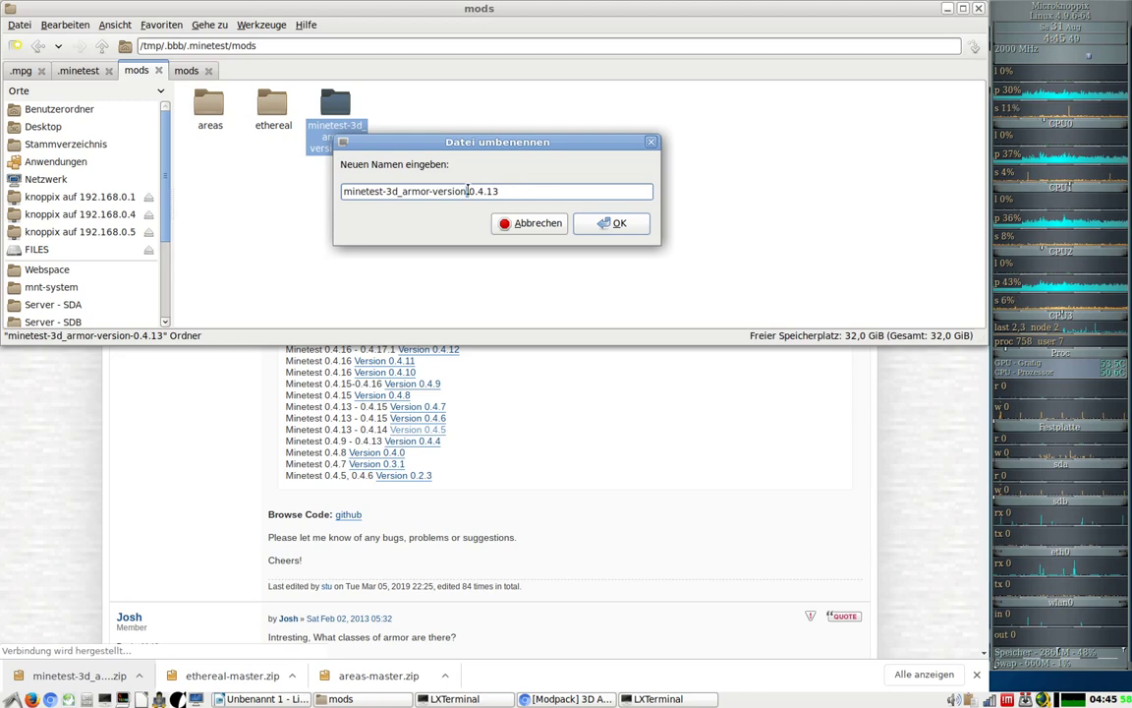
{"action": "type", "text": "_"}
{"action": "left_click", "coordinate": [427, 192]}
{"action": "key", "text": "Delete"}
{"action": "type", "text": "_"}
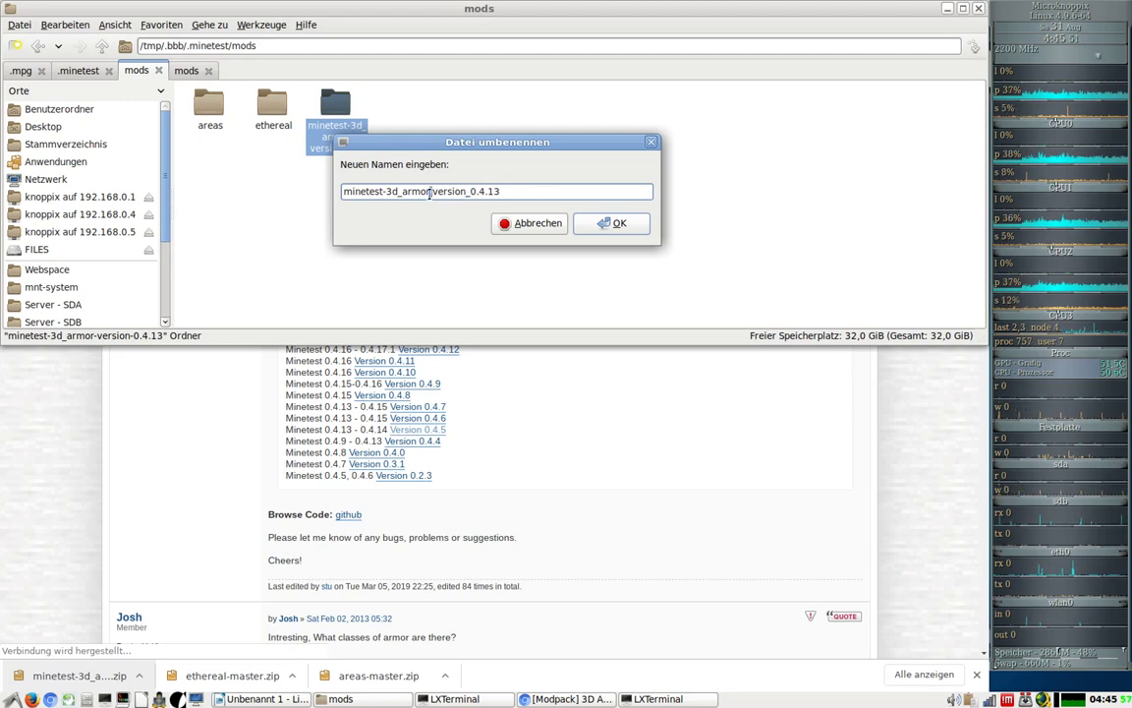
{"action": "left_click", "coordinate": [385, 192]}
{"action": "key", "text": "BackSpace"}
{"action": "type", "text": "_"}
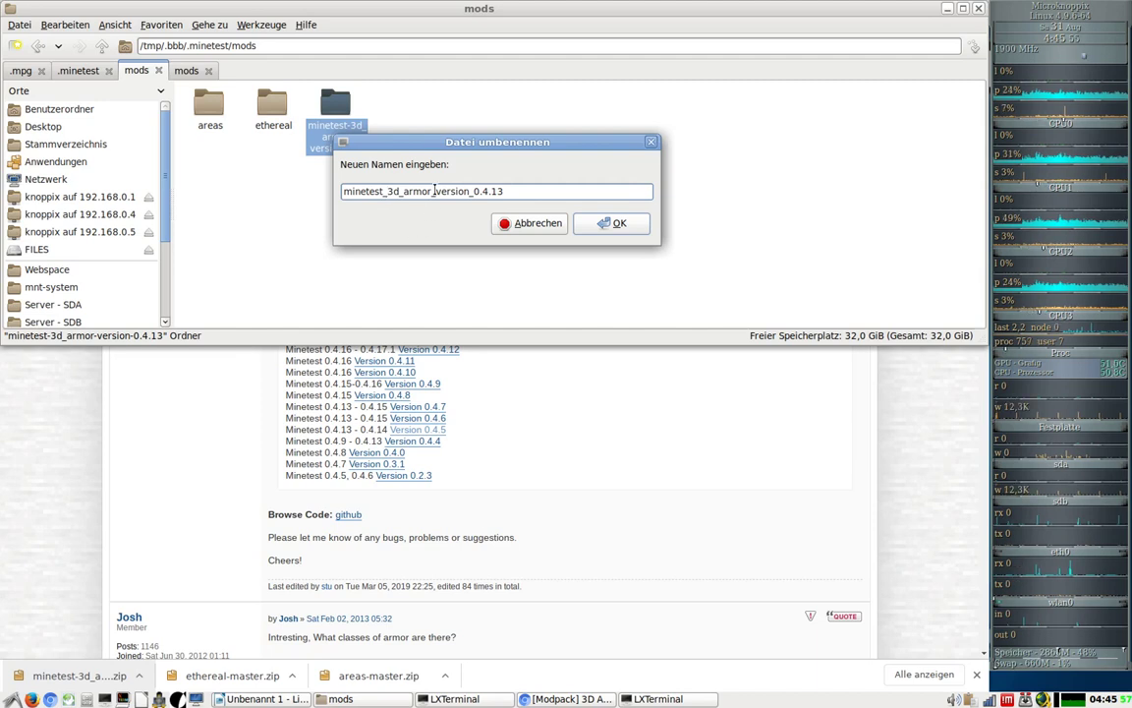
{"action": "left_click_drag", "start_coordinate": [387, 194], "coordinate": [565, 190]}
{"action": "key", "text": "BackSpace"}
{"action": "key", "text": "BackSpace"}
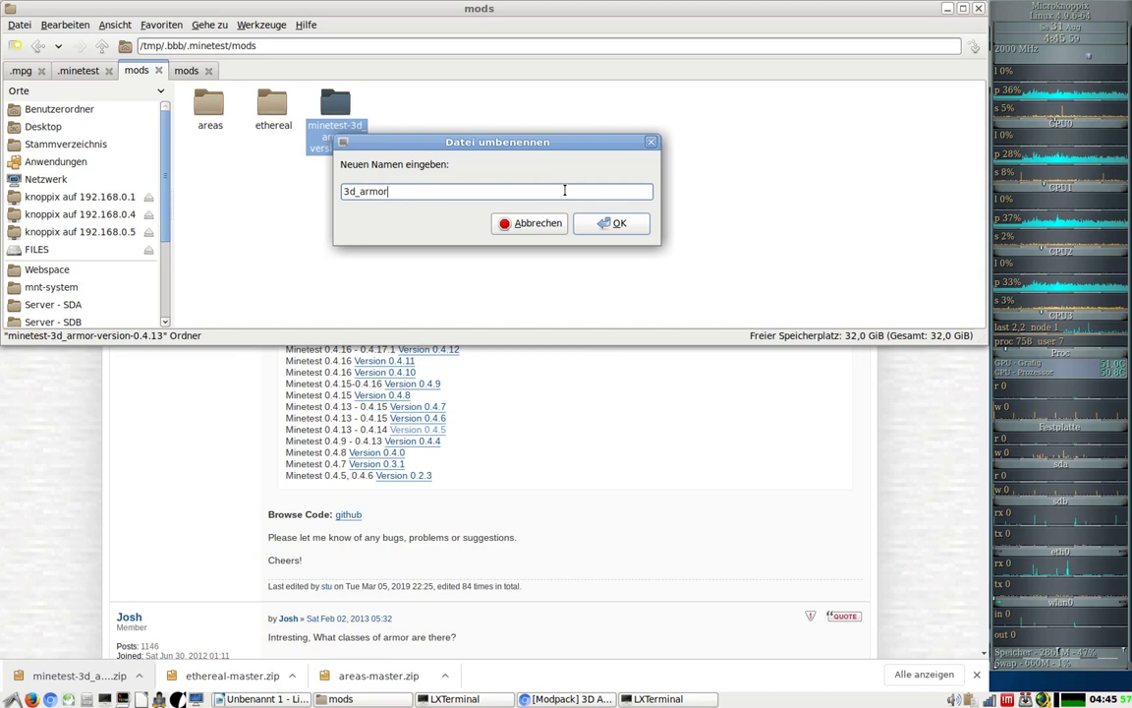
{"action": "left_click", "coordinate": [635, 217]}
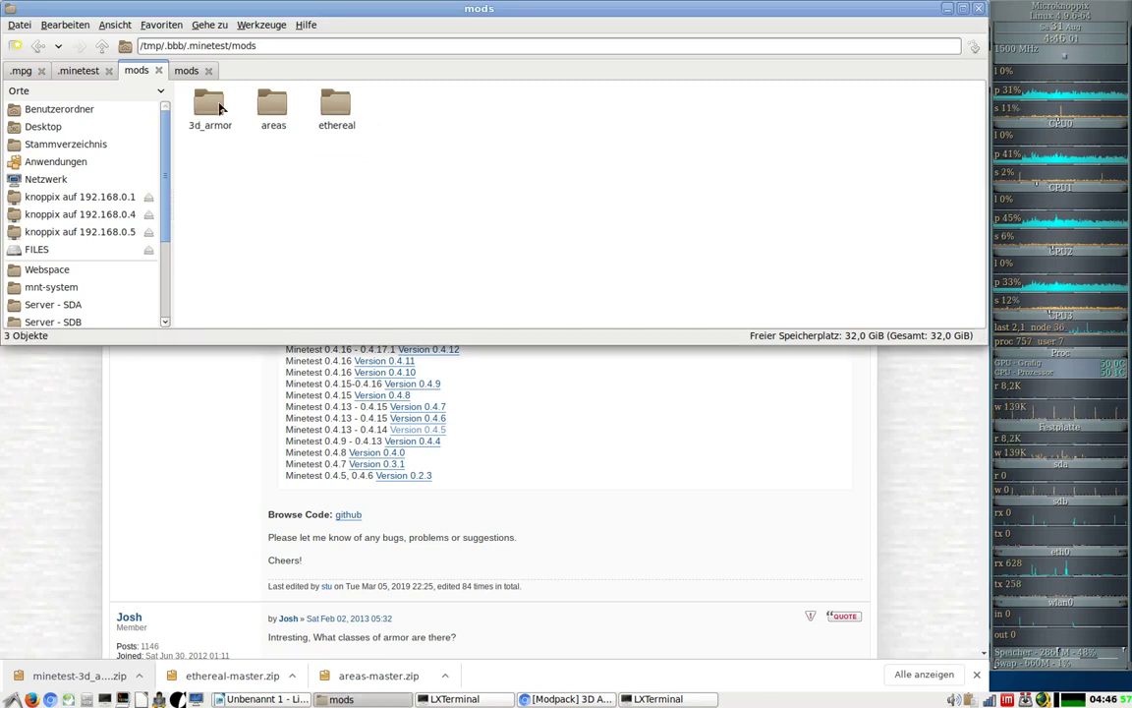
Relaunch Minetest from the terminal and open the mod configuration of the LP-Server world
{"action": "left_click", "coordinate": [571, 699]}
{"action": "left_click", "coordinate": [657, 699]}
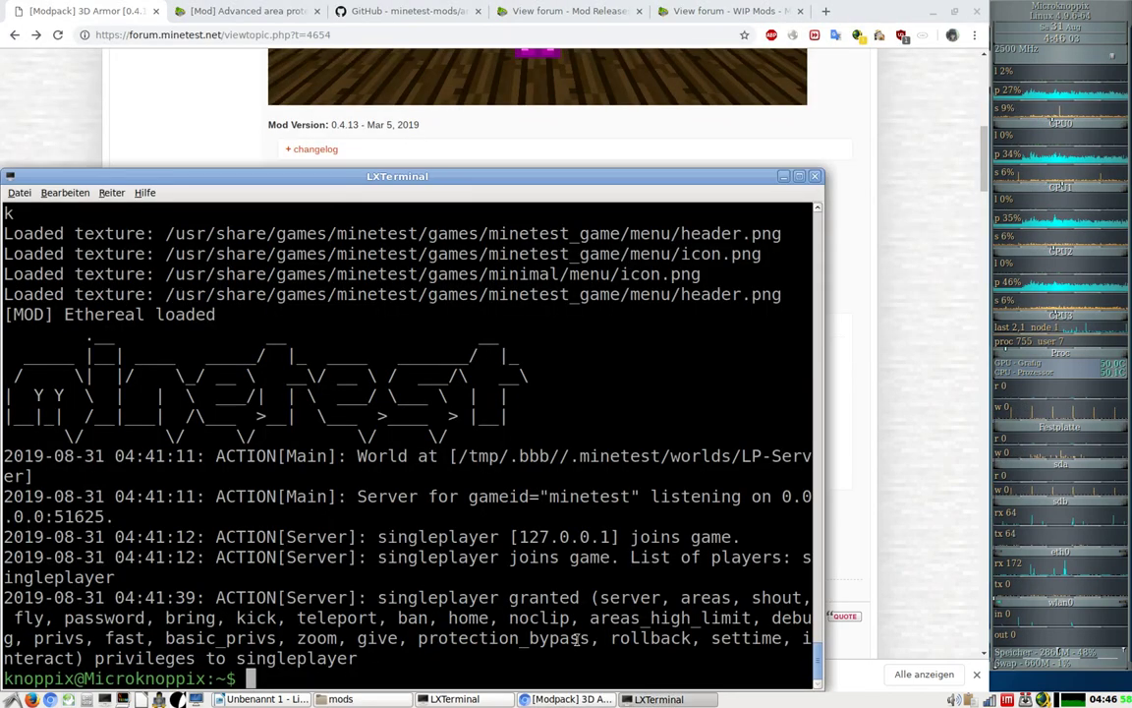
{"action": "key", "text": "Return"}
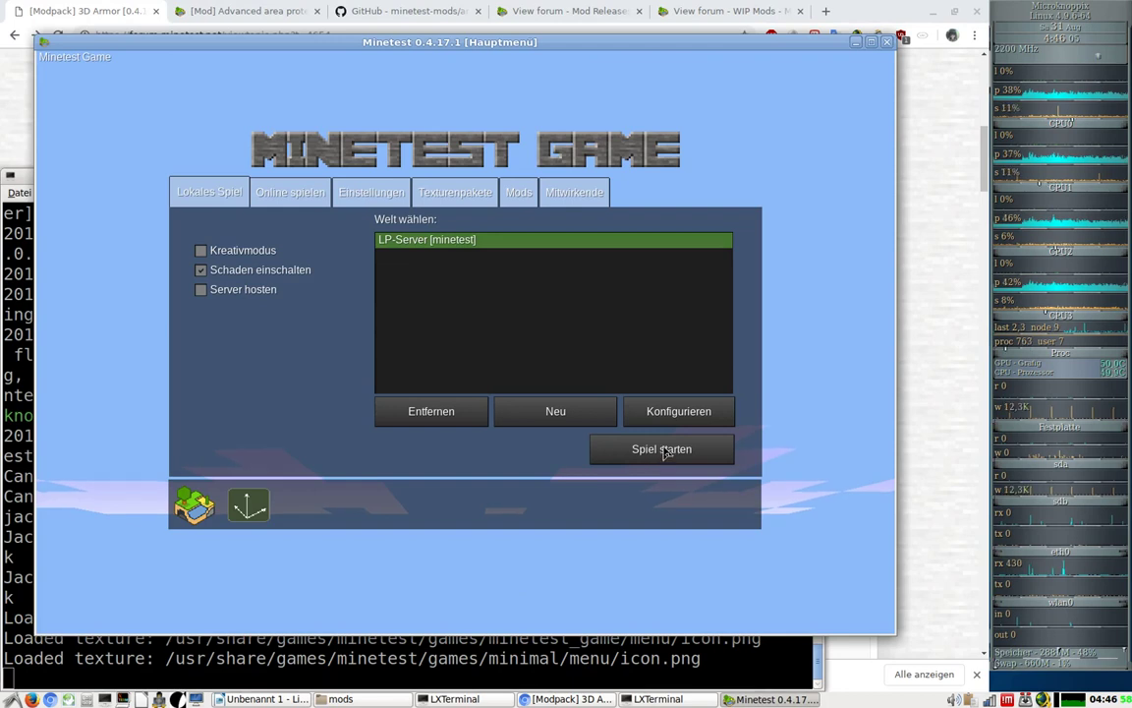
{"action": "left_click", "coordinate": [678, 414]}
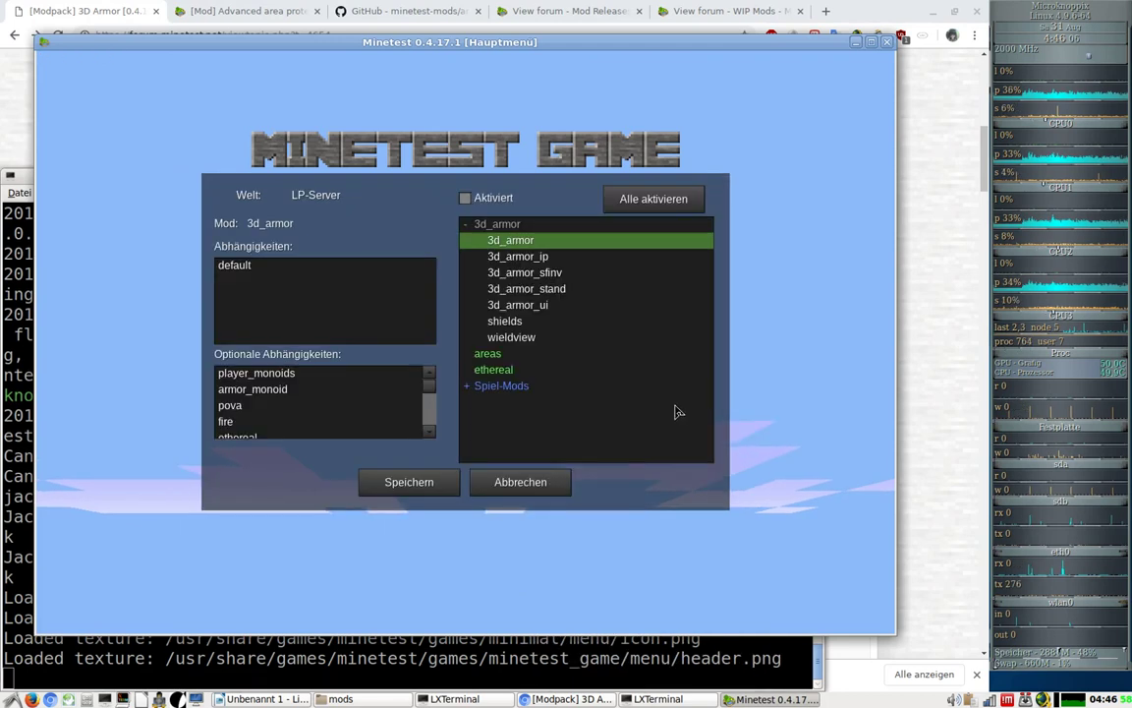
Disable the 3d_armor modpack and enable 3d_armor, 3d_armor_ip, 3d_armor_ui, 3d_armor_sfinv, 3d_armor_stand, shields and wieldview individually
{"action": "left_click", "coordinate": [497, 228]}
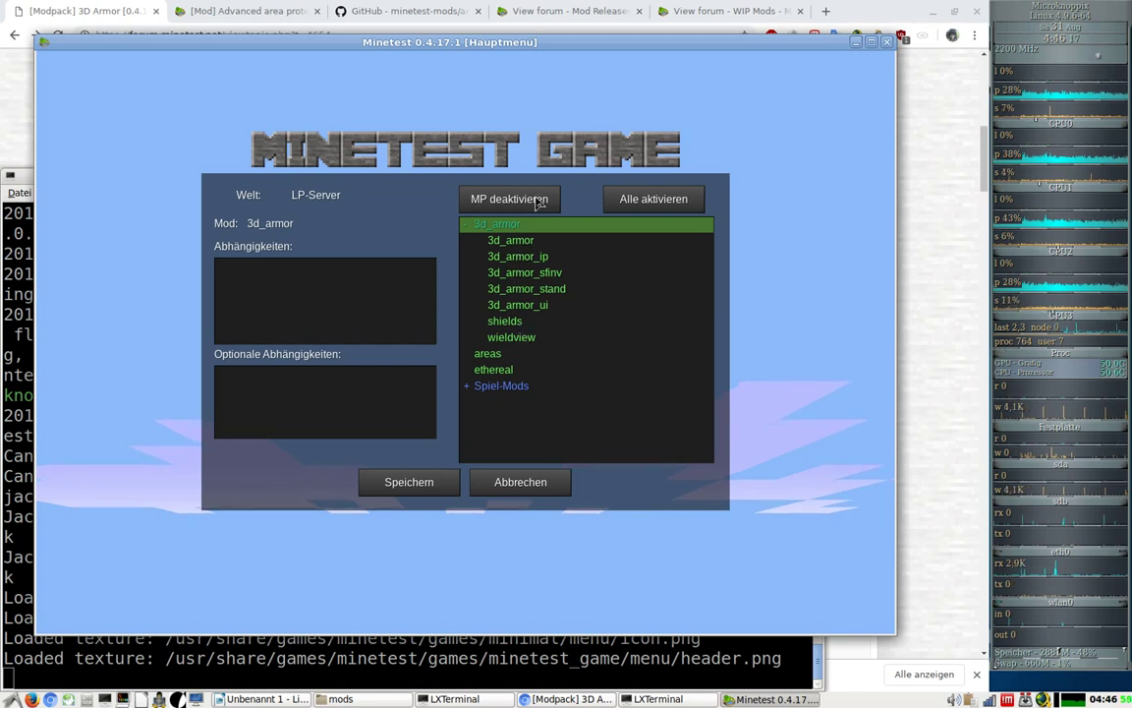
{"action": "left_click", "coordinate": [510, 199]}
{"action": "left_click", "coordinate": [510, 241]}
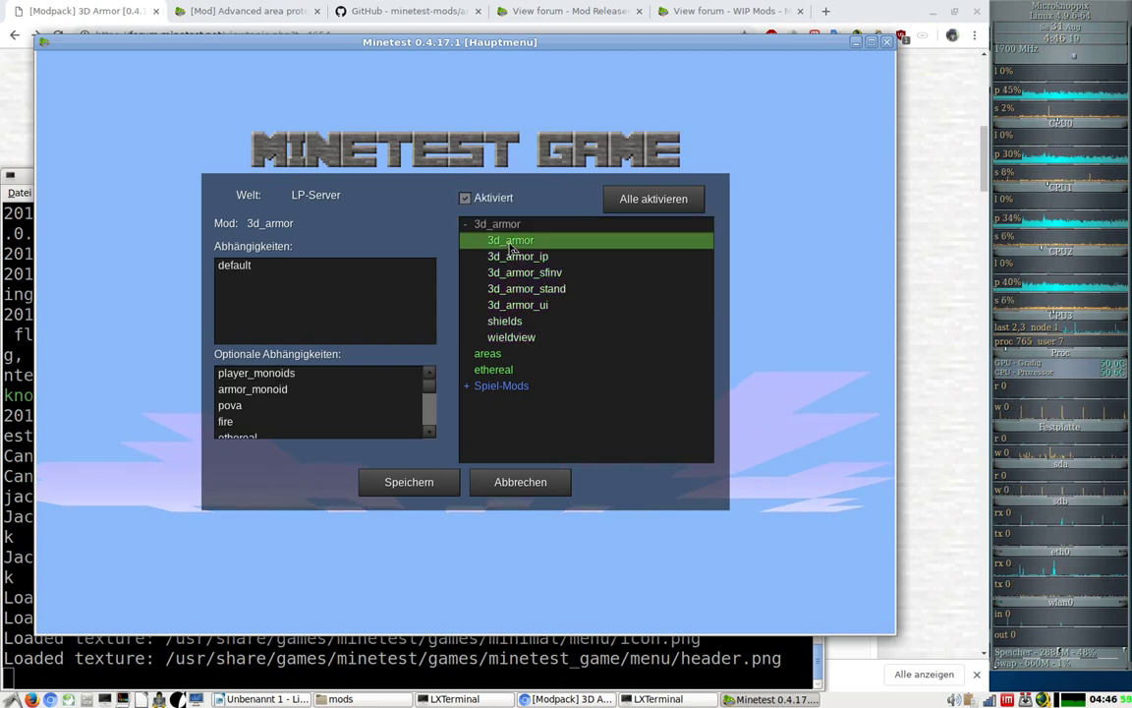
{"action": "double_click", "coordinate": [518, 256]}
{"action": "double_click", "coordinate": [518, 305]}
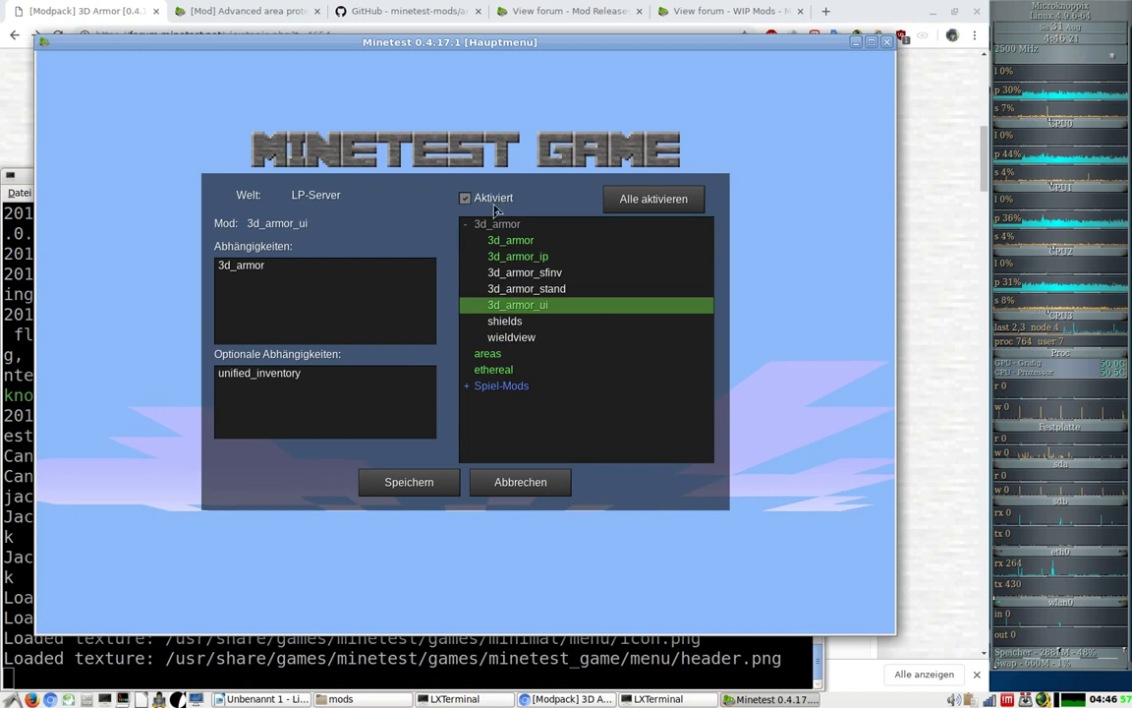
{"action": "left_click", "coordinate": [512, 276]}
{"action": "left_click", "coordinate": [493, 200]}
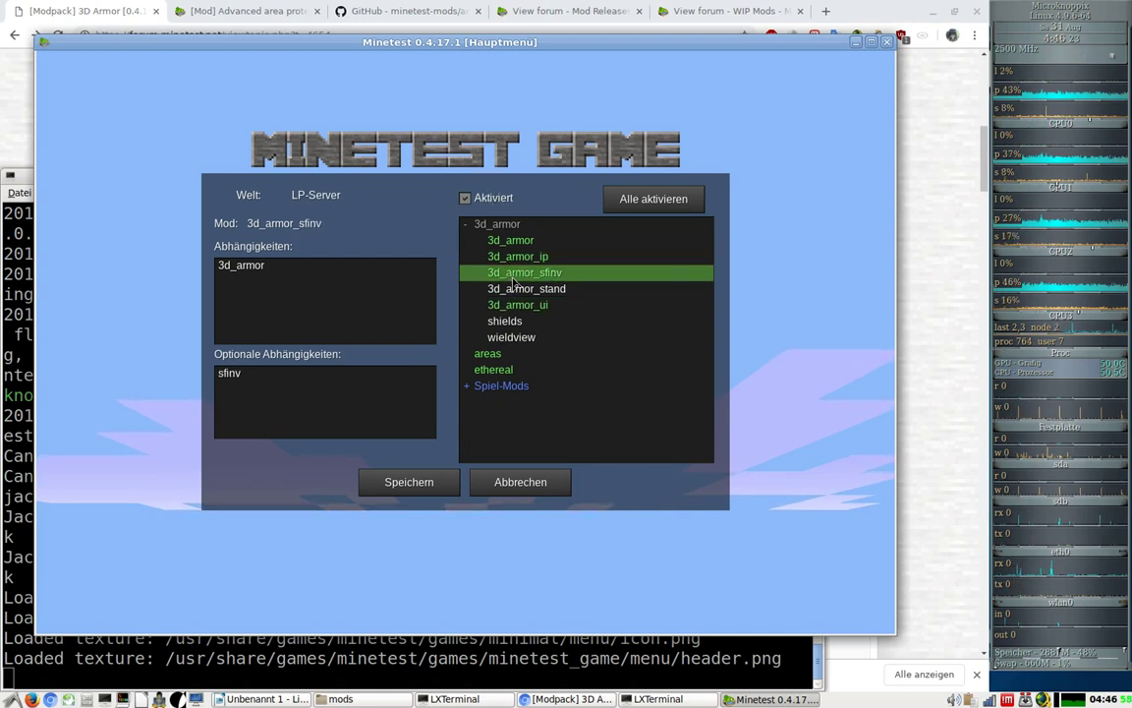
{"action": "left_click", "coordinate": [514, 289]}
{"action": "double_click", "coordinate": [504, 322]}
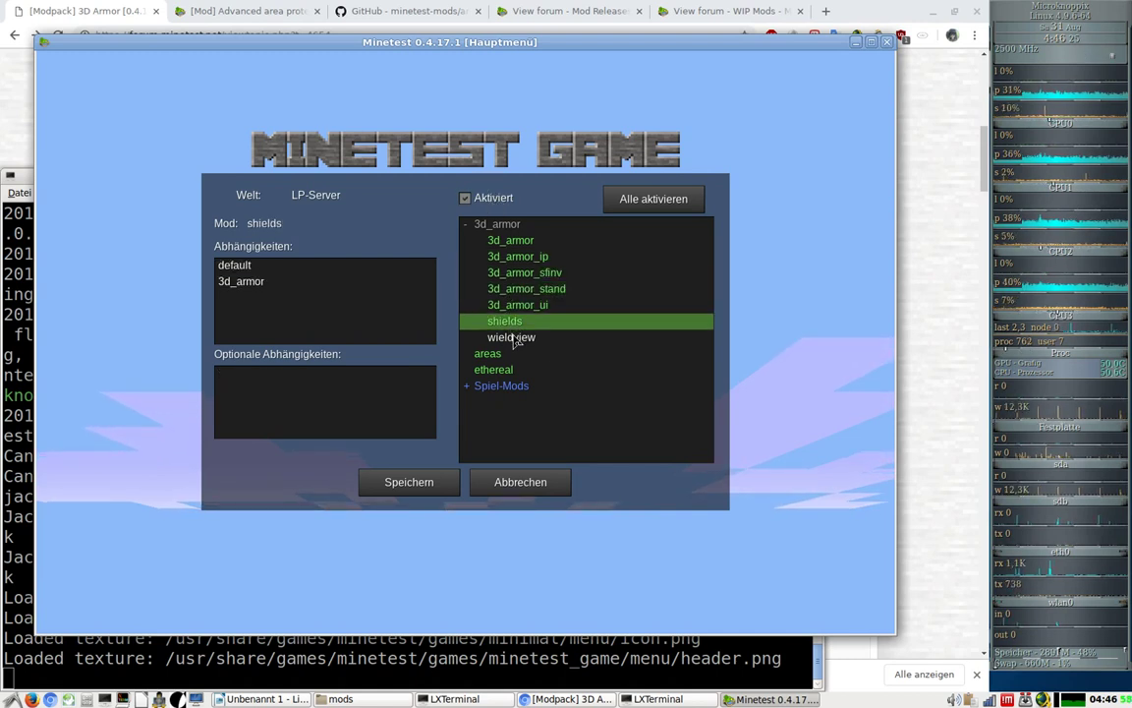
{"action": "double_click", "coordinate": [514, 337]}
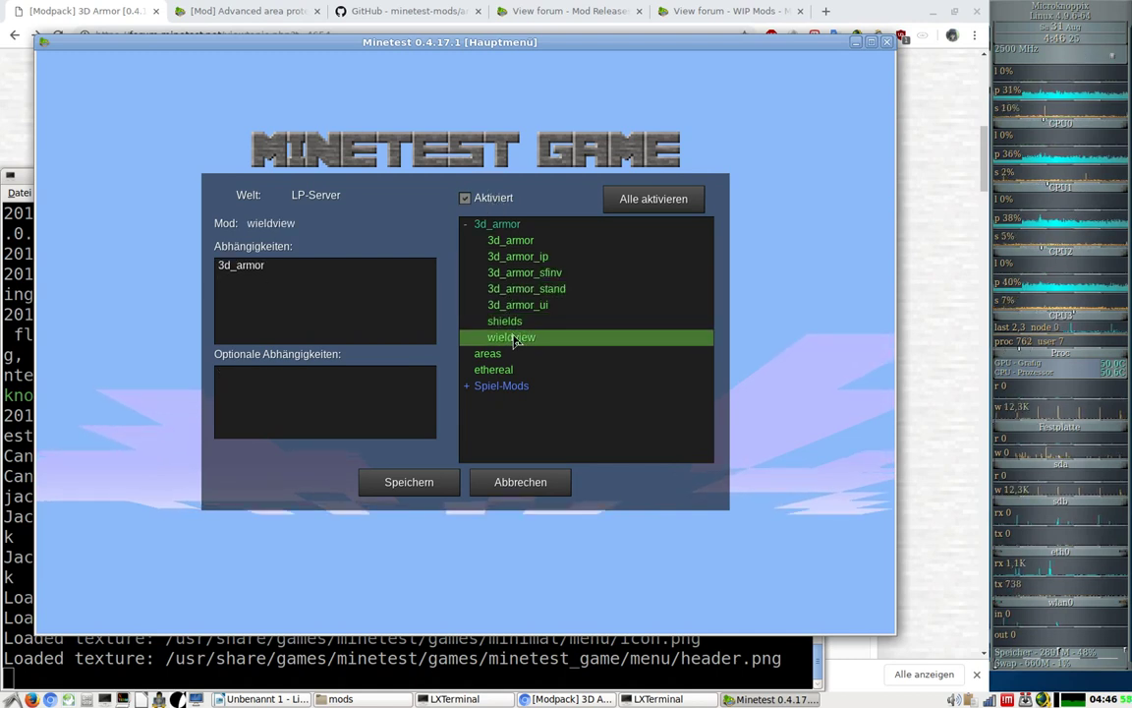
Toggle the whole 3d_armor modpack off and on, leave it enabled and save the world's mod configuration
{"action": "left_click", "coordinate": [511, 226]}
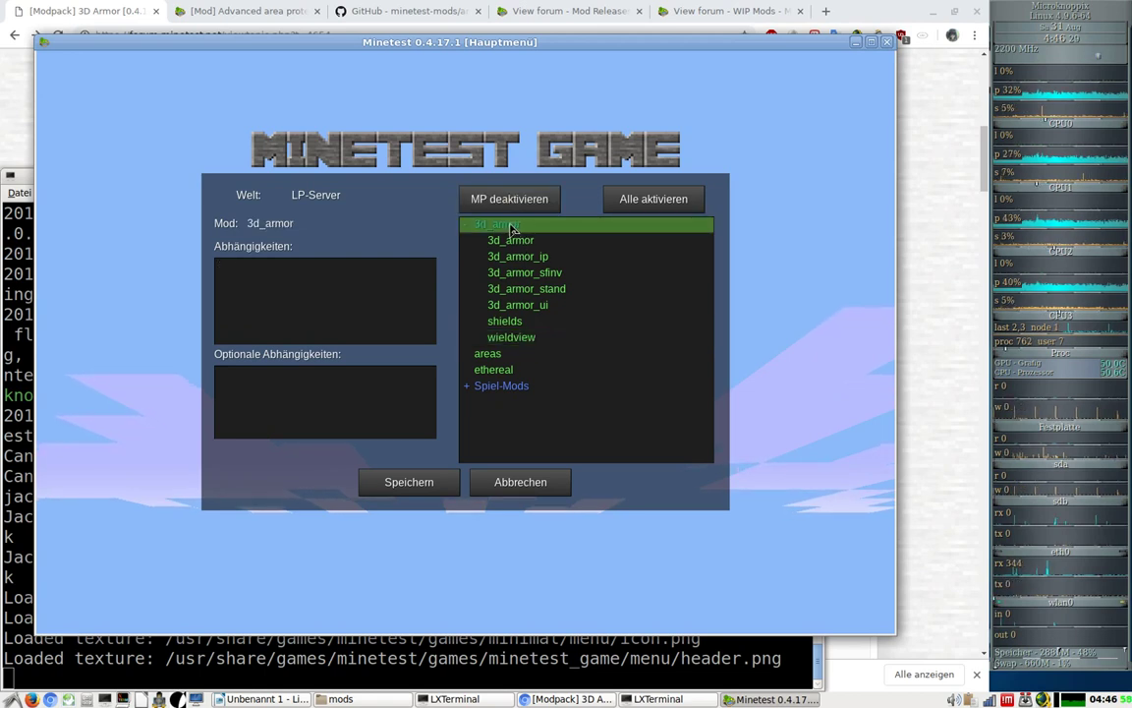
{"action": "left_click", "coordinate": [513, 200]}
{"action": "left_click", "coordinate": [512, 200]}
{"action": "left_click", "coordinate": [512, 199]}
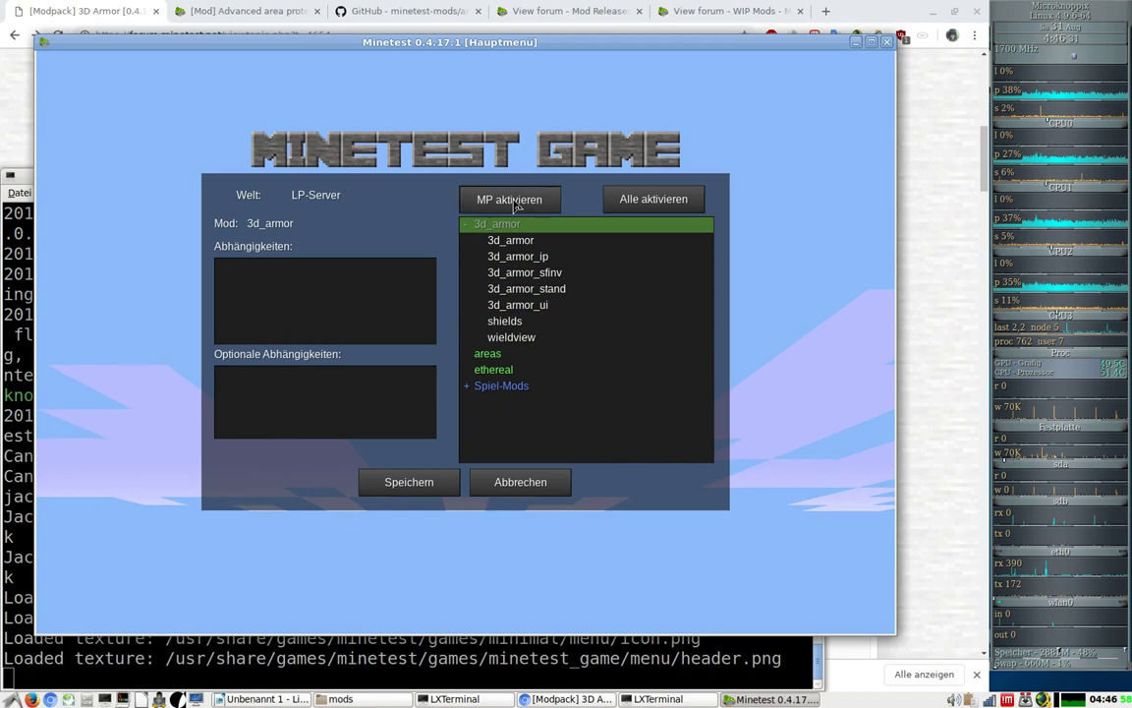
{"action": "left_click", "coordinate": [513, 199]}
{"action": "left_click", "coordinate": [513, 199]}
{"action": "left_click", "coordinate": [513, 200]}
{"action": "left_click", "coordinate": [513, 200]}
{"action": "left_click", "coordinate": [513, 201]}
{"action": "left_click", "coordinate": [513, 201]}
{"action": "left_click", "coordinate": [513, 200]}
{"action": "left_click", "coordinate": [513, 201]}
{"action": "left_click", "coordinate": [398, 482]}
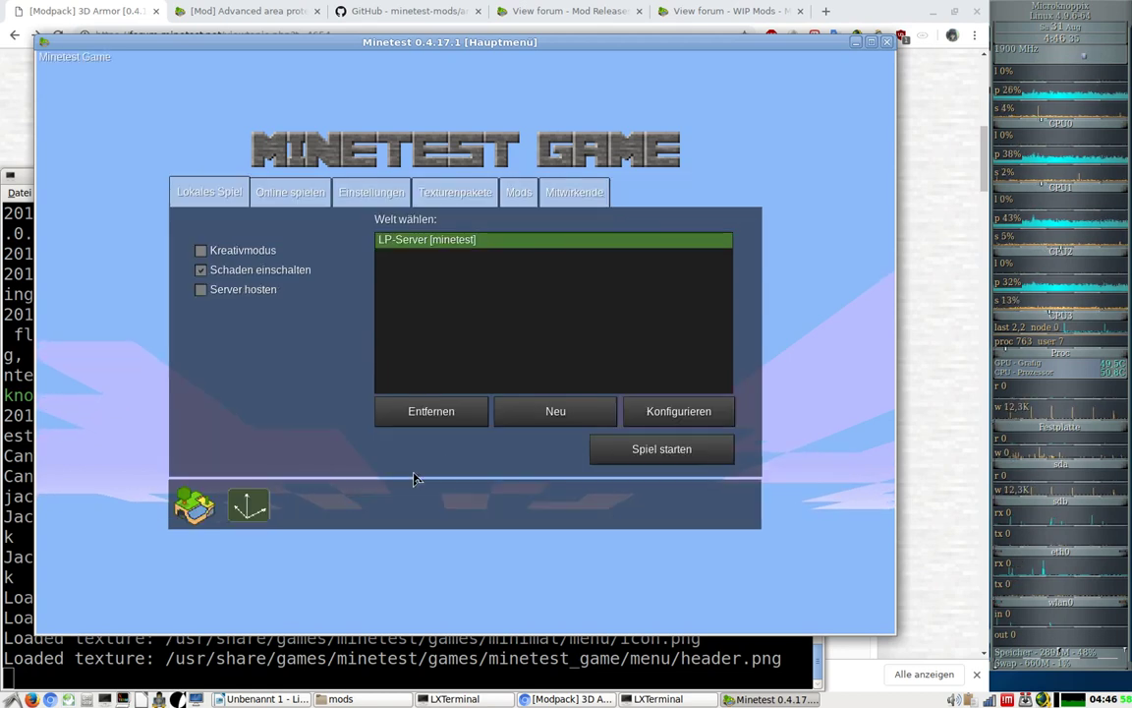
Start the LP-Server world and inspect the Armor page in the player's inventory
{"action": "left_click", "coordinate": [649, 462]}
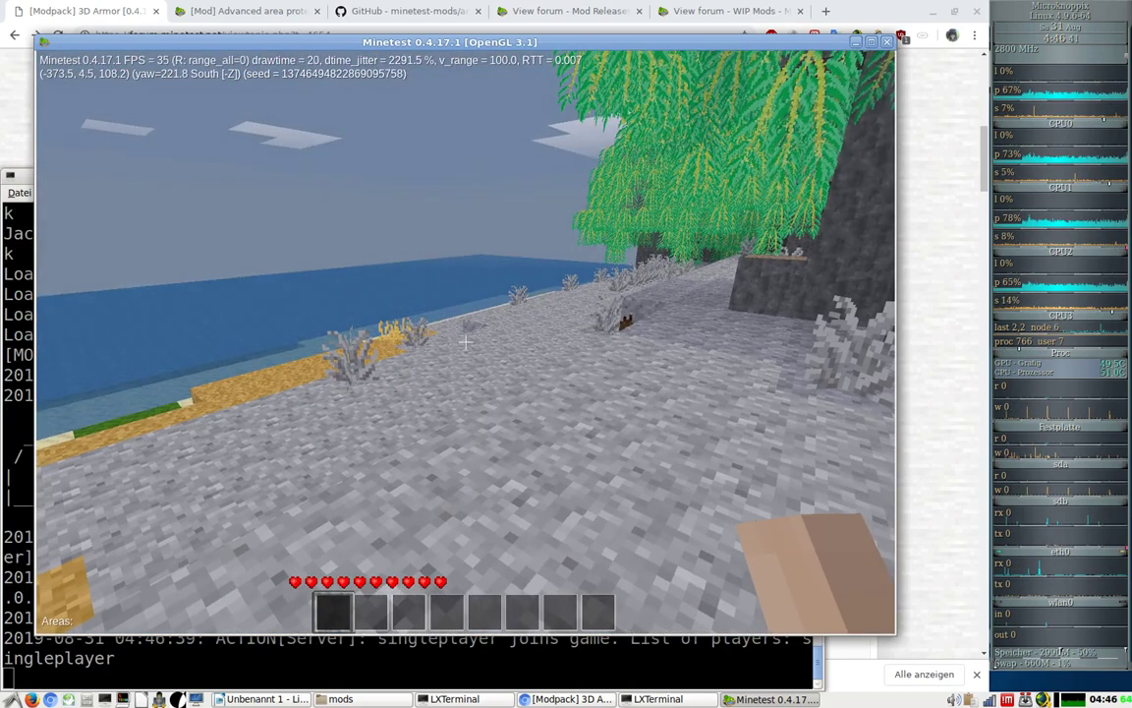
{"action": "key", "text": "i"}
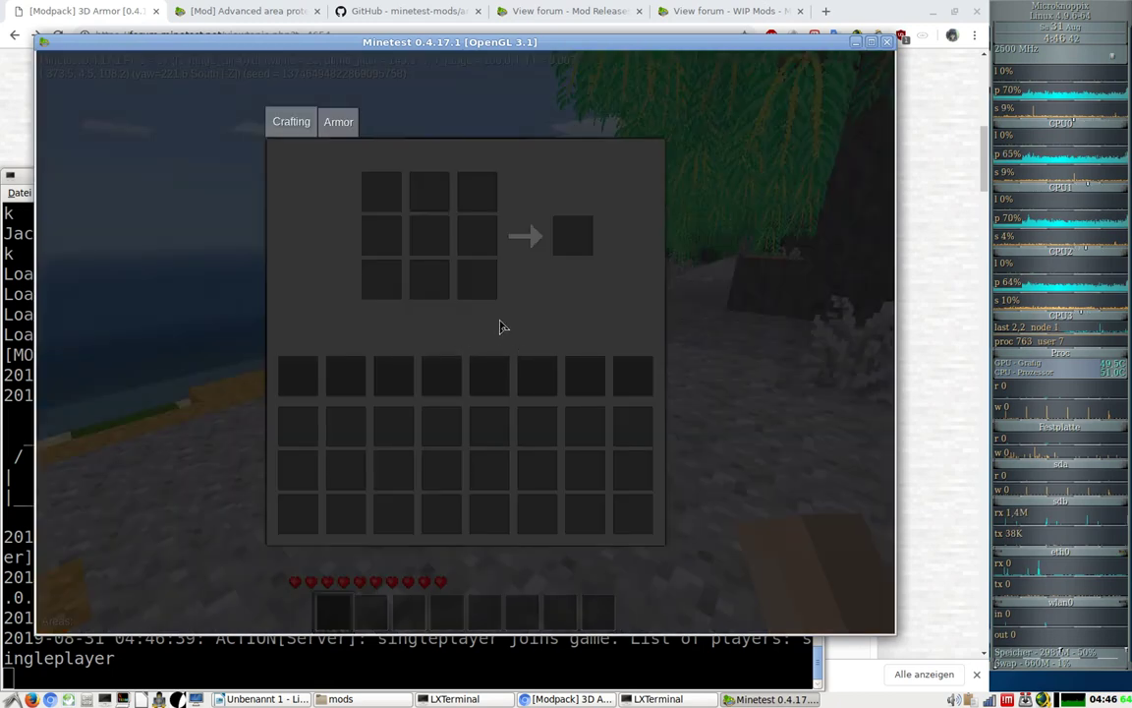
{"action": "left_click", "coordinate": [334, 120]}
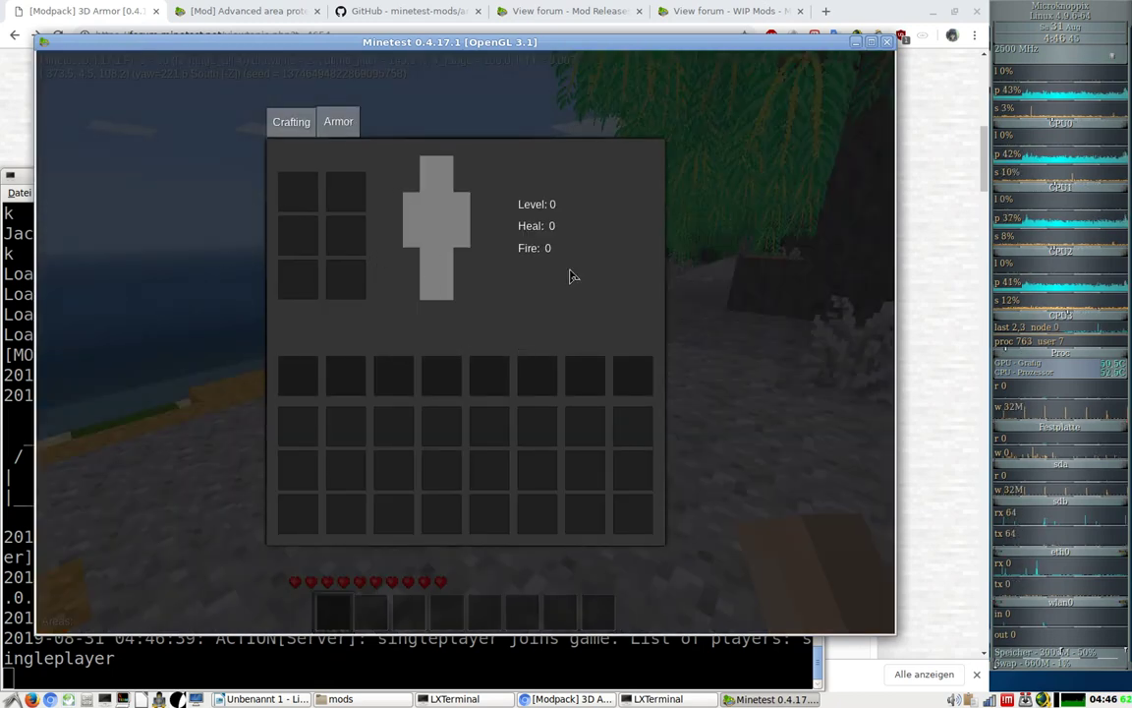
{"action": "left_click", "coordinate": [677, 380]}
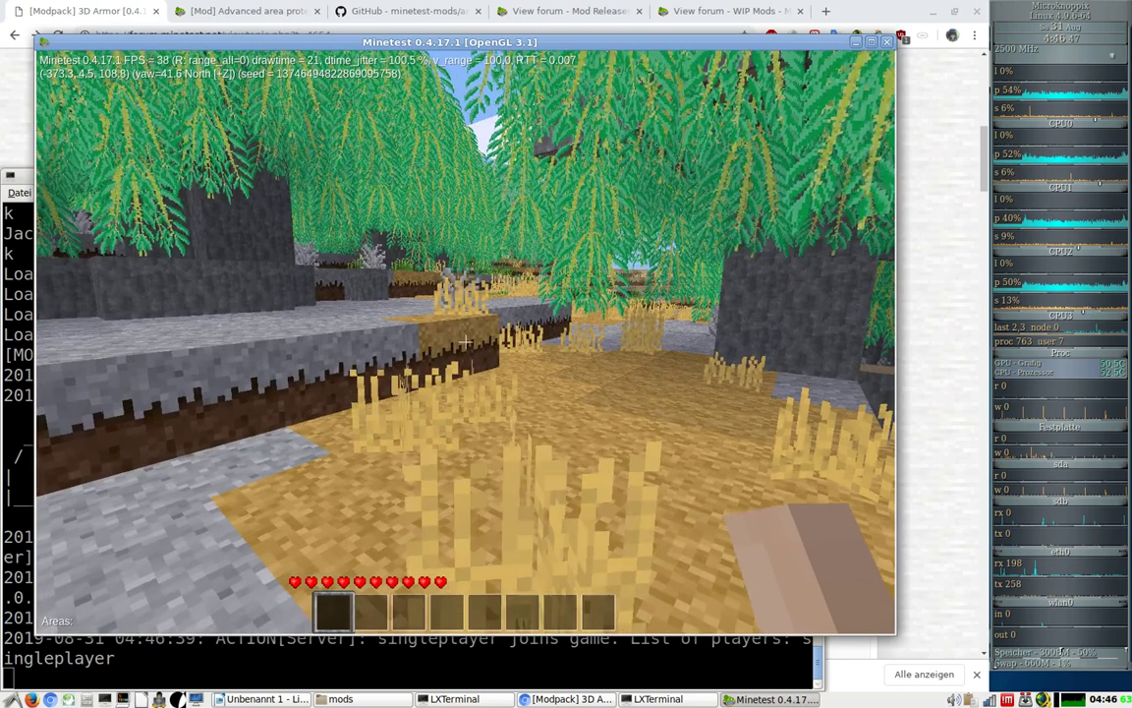
{"action": "key", "text": "Escape"}
{"action": "key", "text": "Escape"}
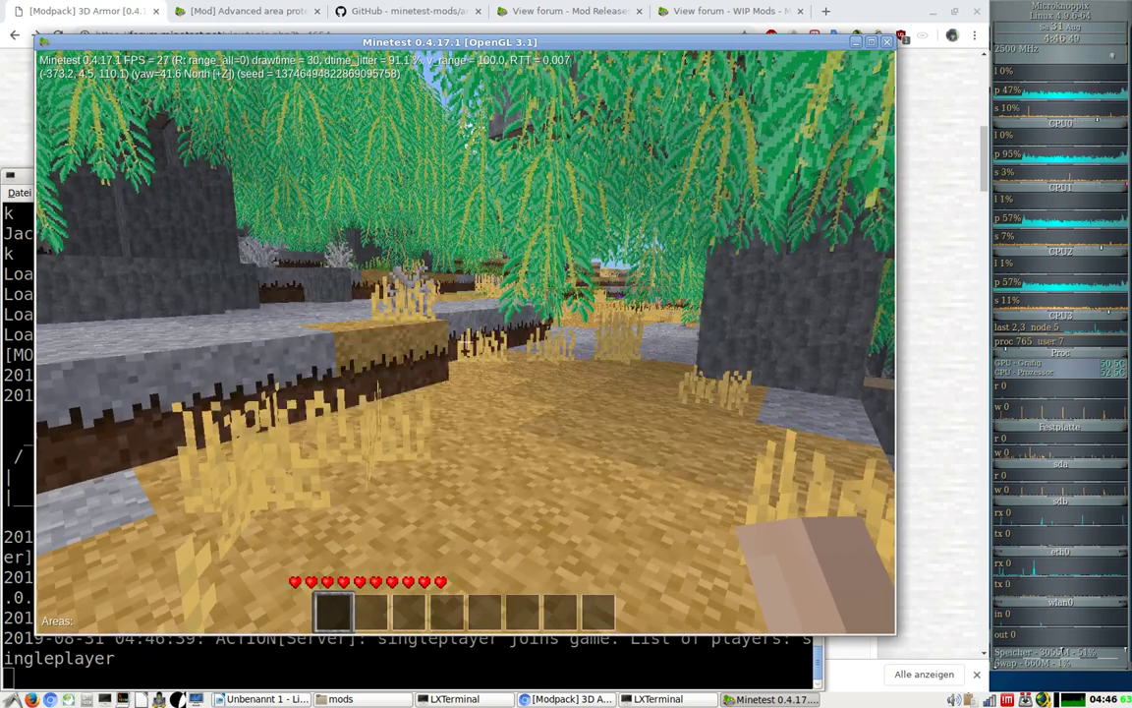
Reopen the inventory to view its Crafting page and check the mod loading messages in the terminal
{"action": "key", "text": "i"}
{"action": "left_click", "coordinate": [288, 120]}
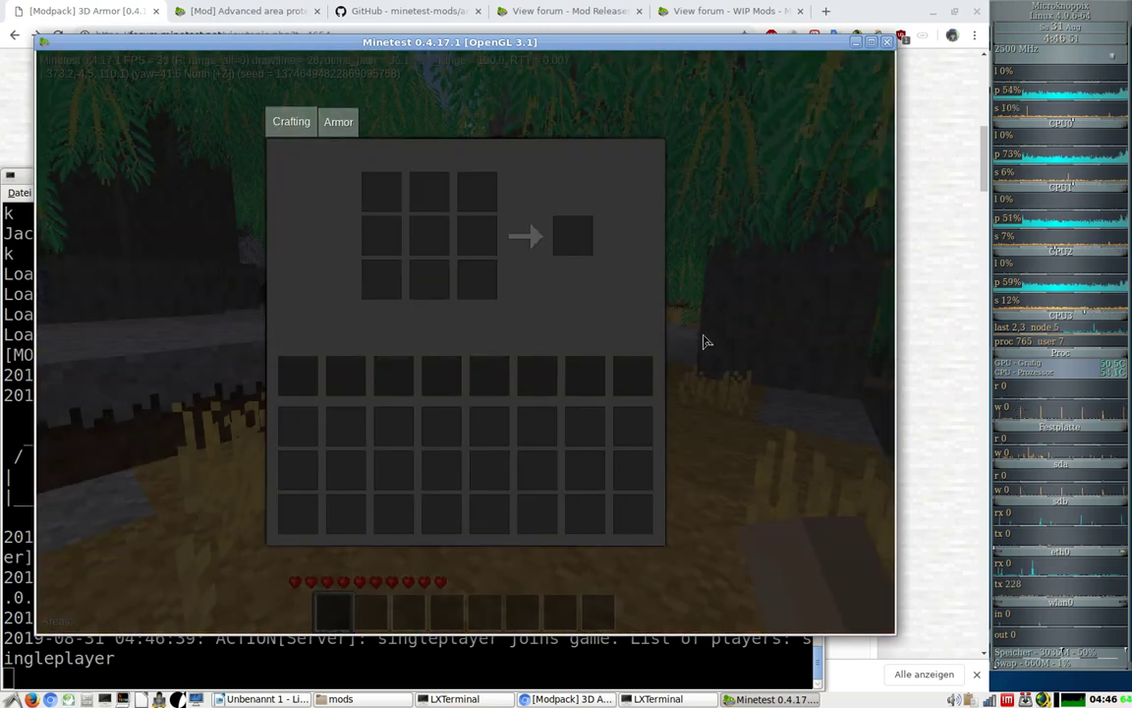
{"action": "key", "text": "Escape"}
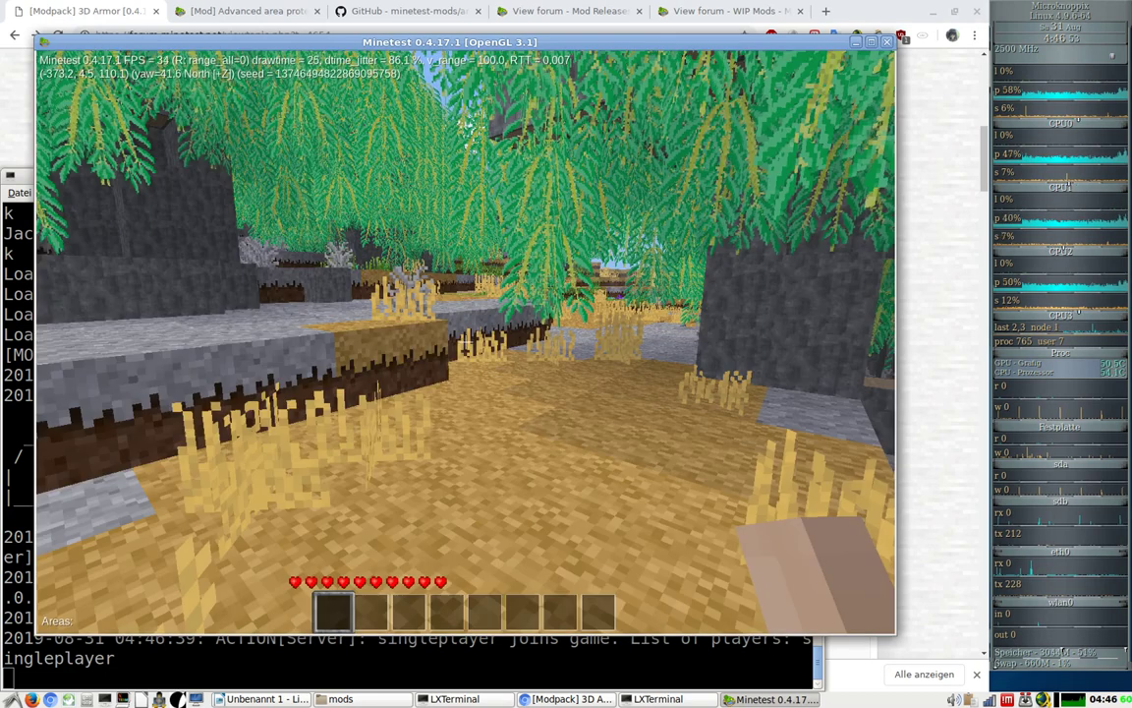
{"action": "key", "text": "alt+Tab"}
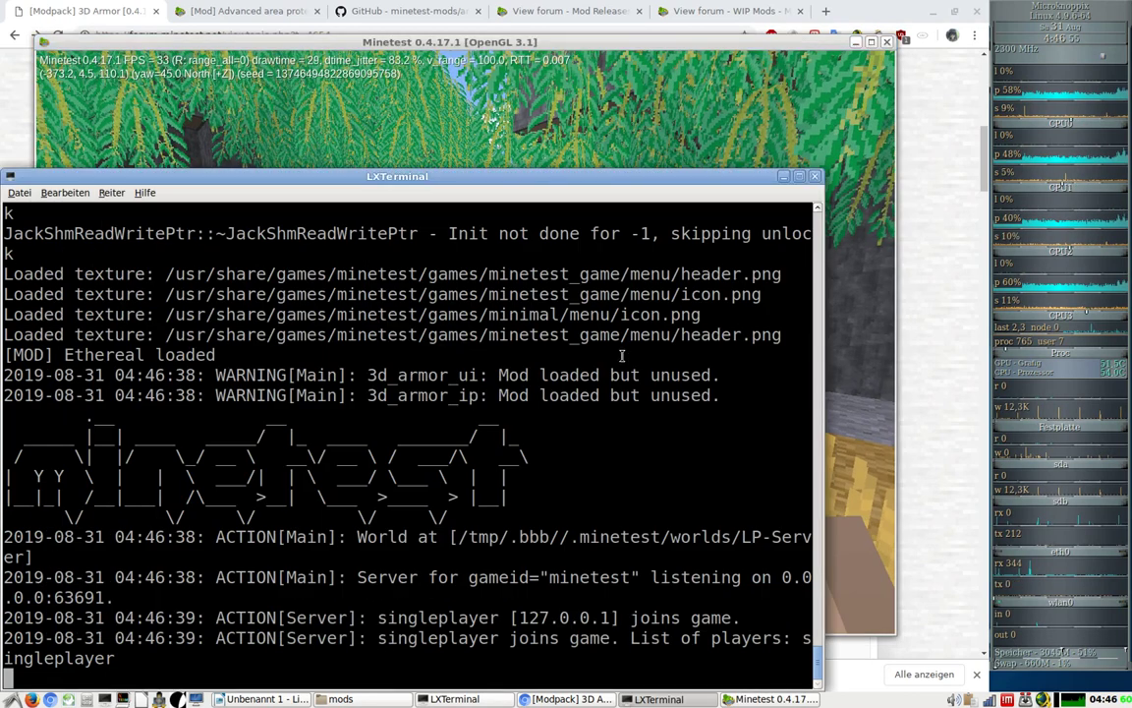
Switch to the browser and enter "minetest mods unived" as a web search
{"action": "left_click", "coordinate": [919, 396]}
{"action": "left_click", "coordinate": [173, 38]}
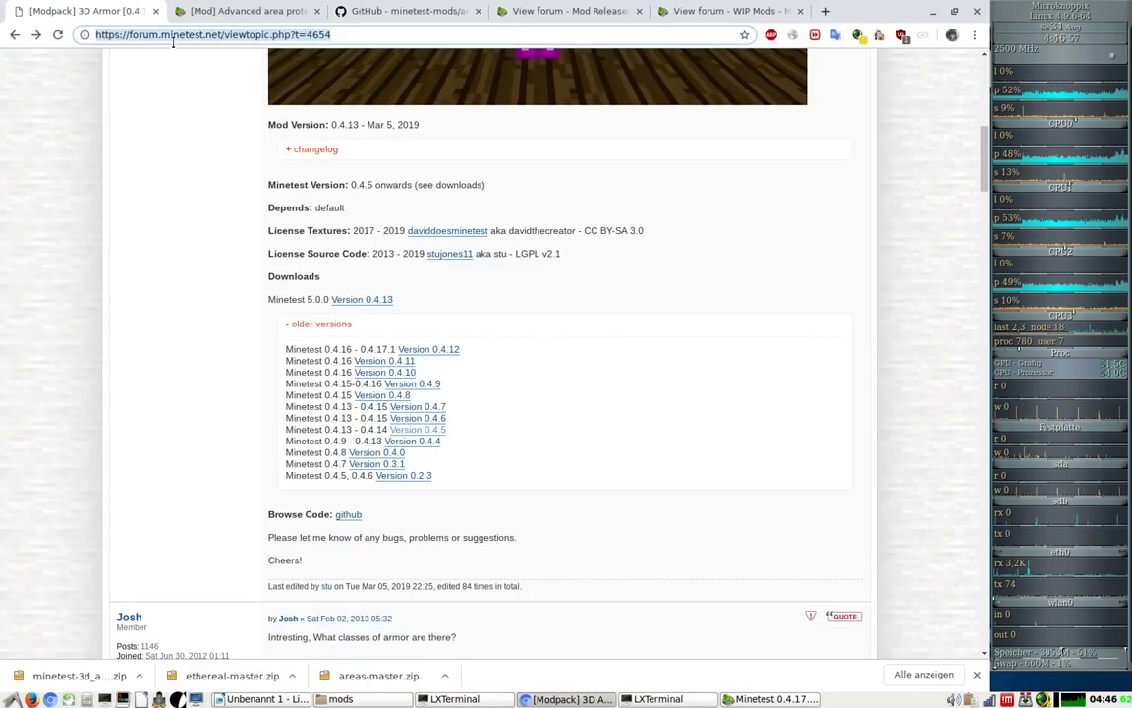
{"action": "type", "text": "minetest"}
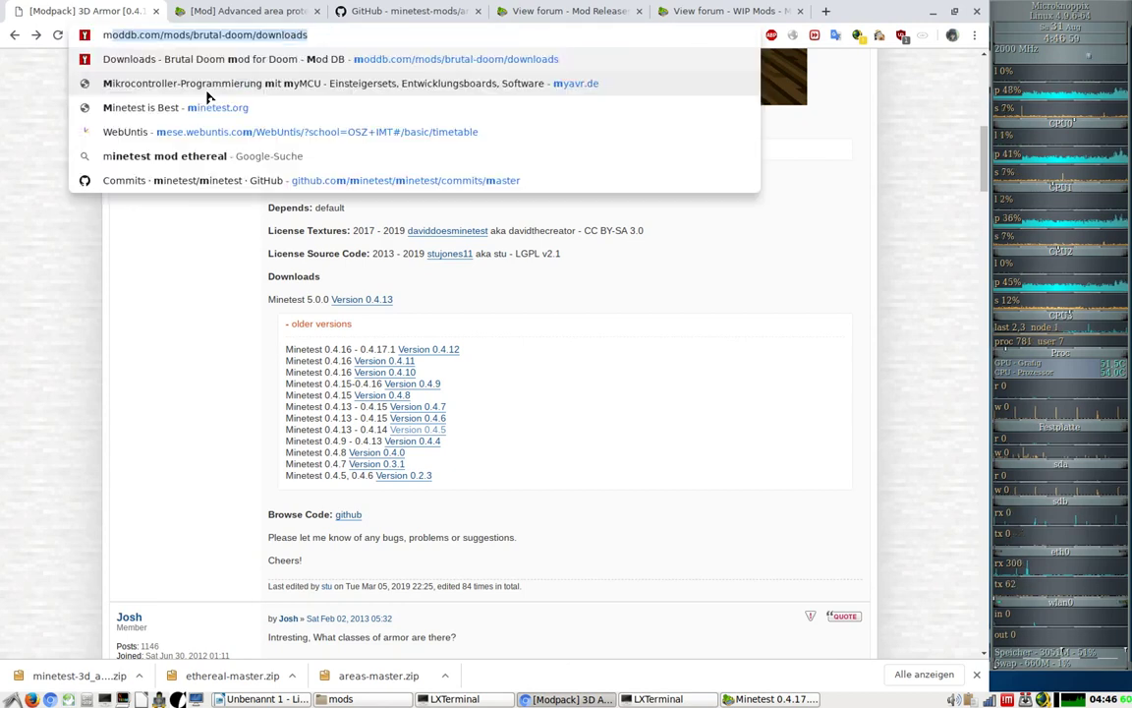
{"action": "type", "text": " mod"}
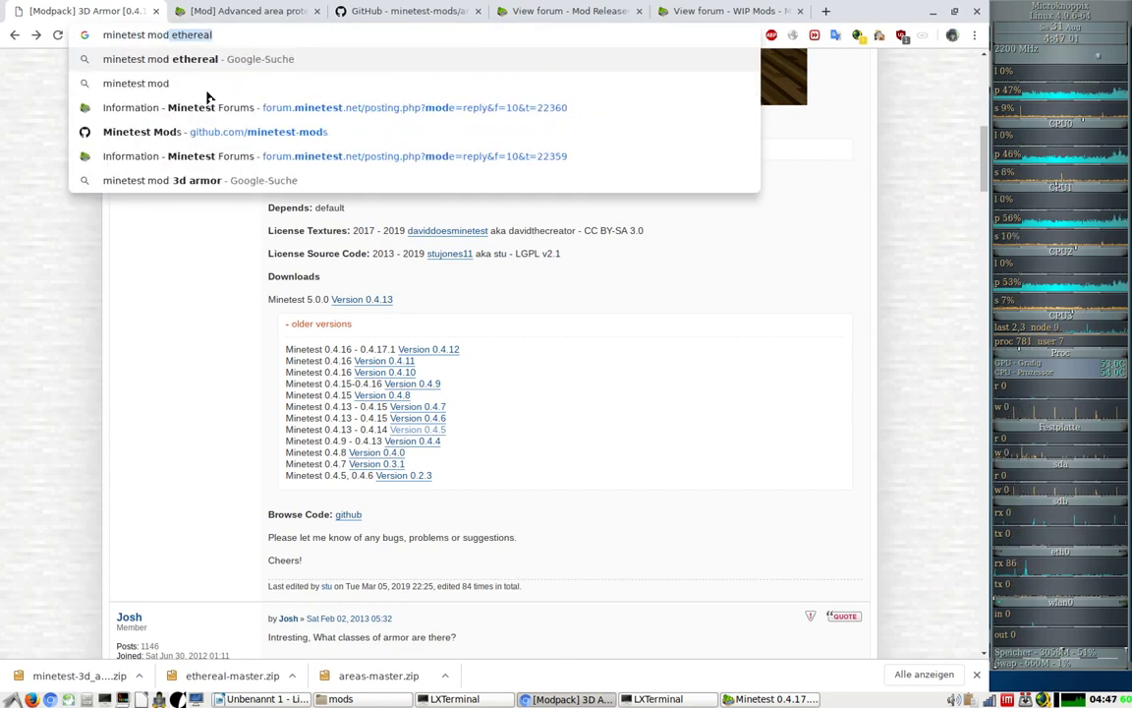
{"action": "type", "text": "s univer"}
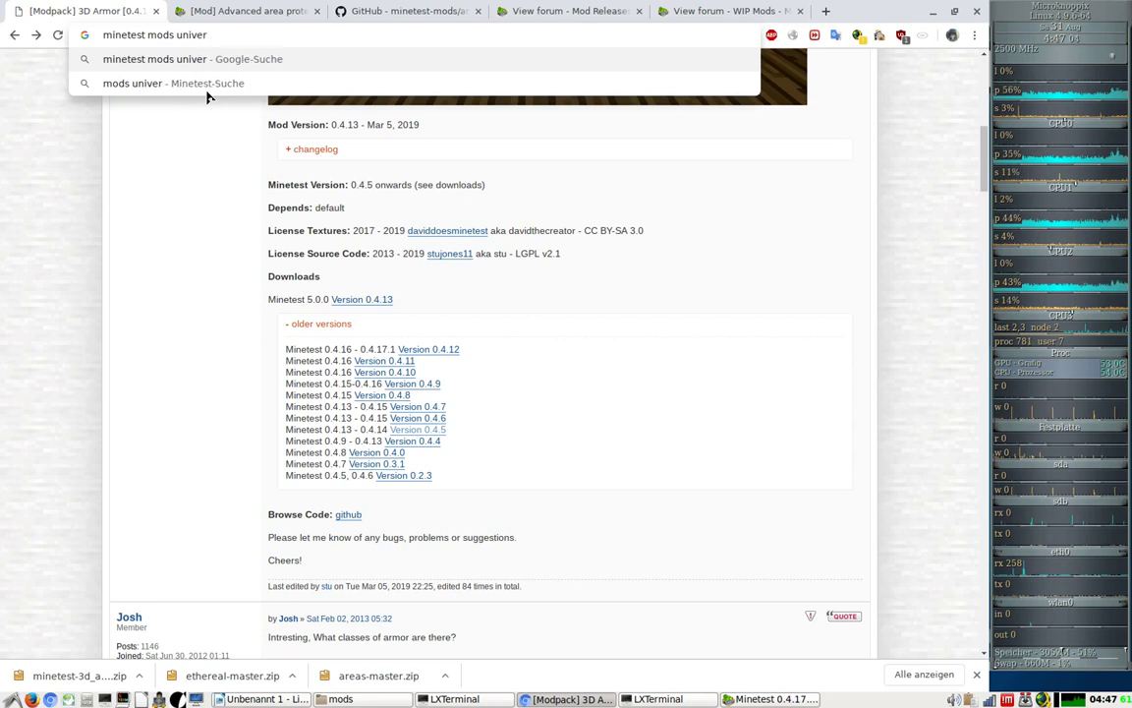
{"action": "key", "text": "BackSpace"}
{"action": "type", "text": "d"}
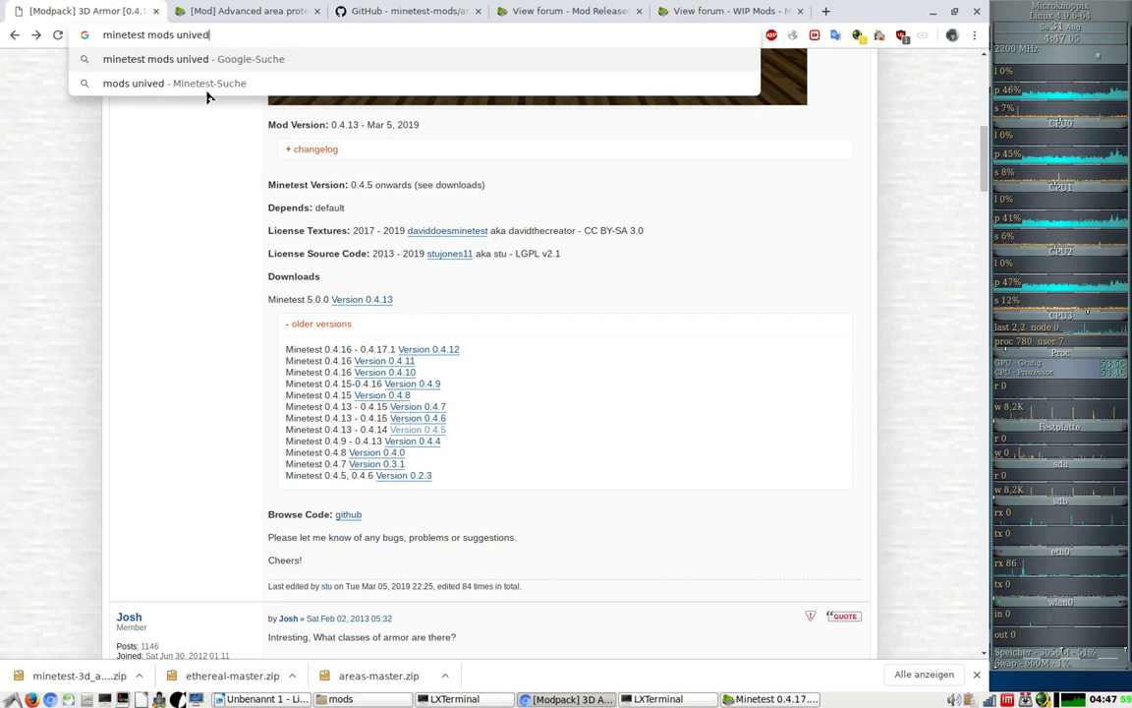